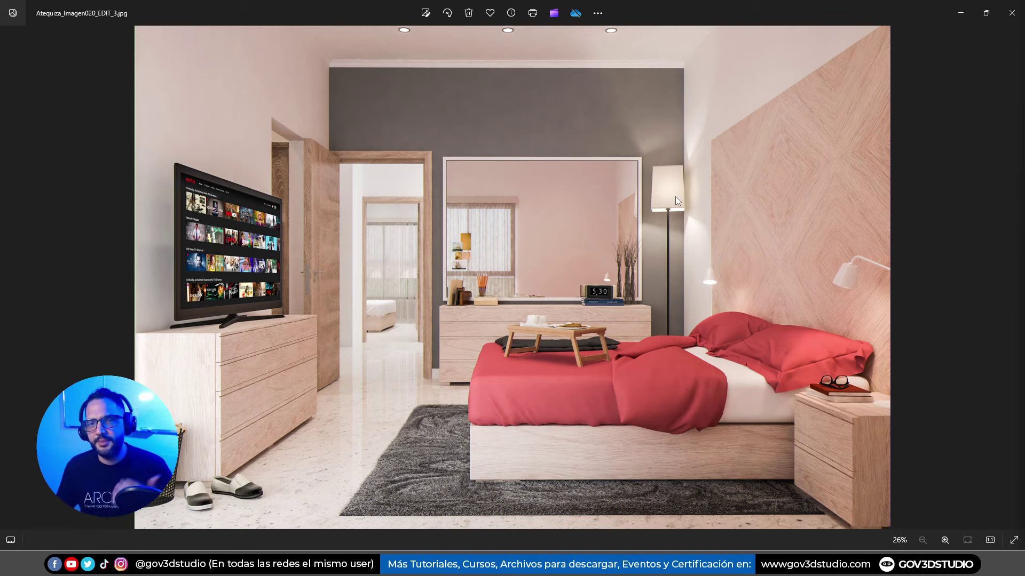
Browse back and forth through the bedroom renders, then on past the kitchen and living room to home-design (1).jpg
{"action": "key", "text": "Right"}
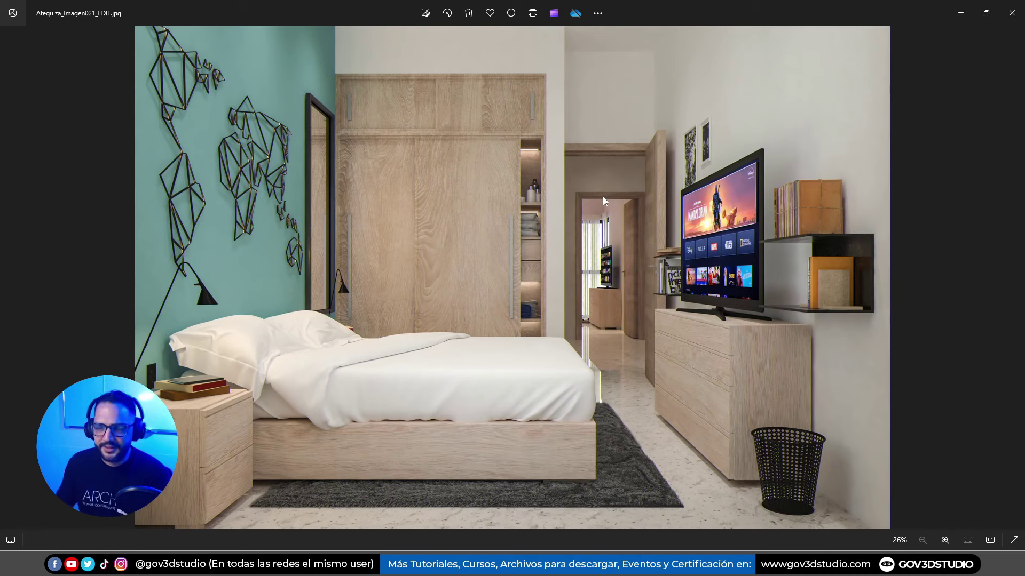
{"action": "key", "text": "Left"}
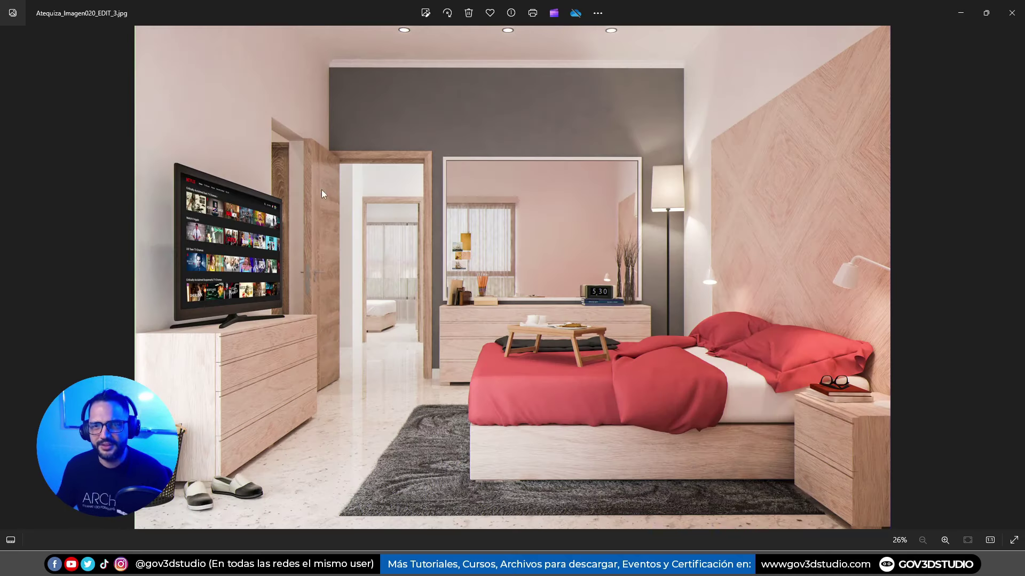
{"action": "key", "text": "Right"}
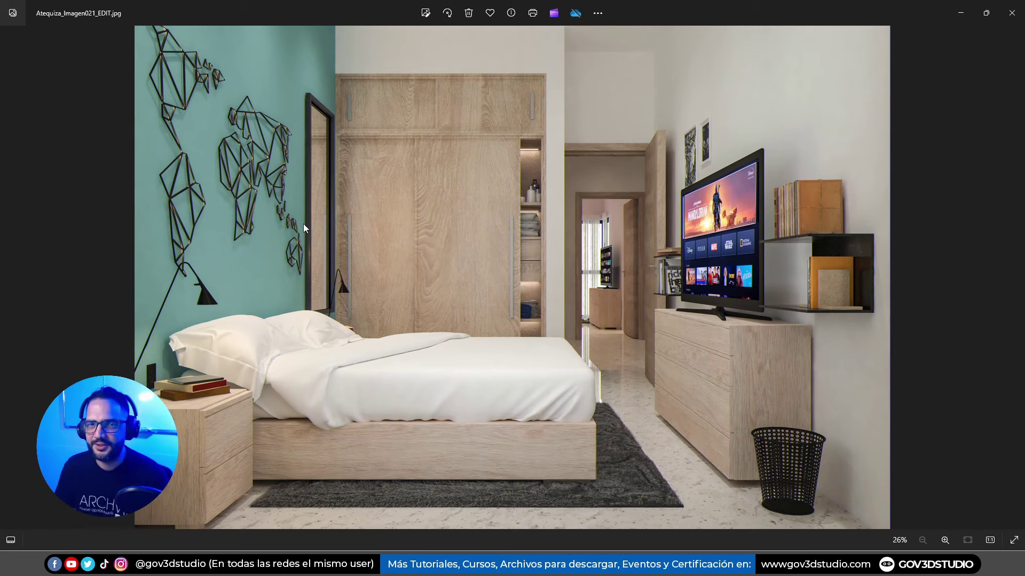
{"action": "key", "text": "Right"}
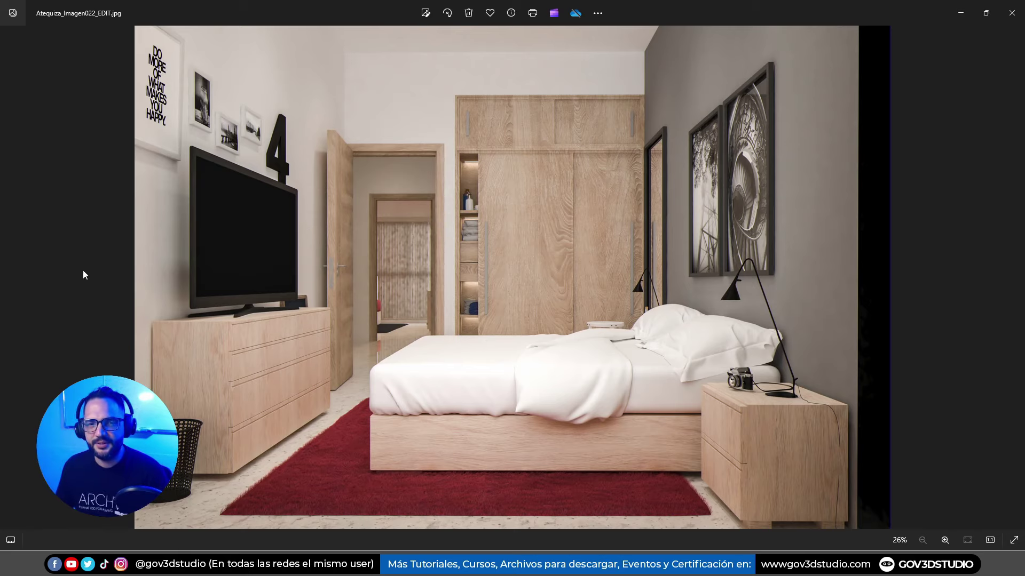
{"action": "key", "text": "Left"}
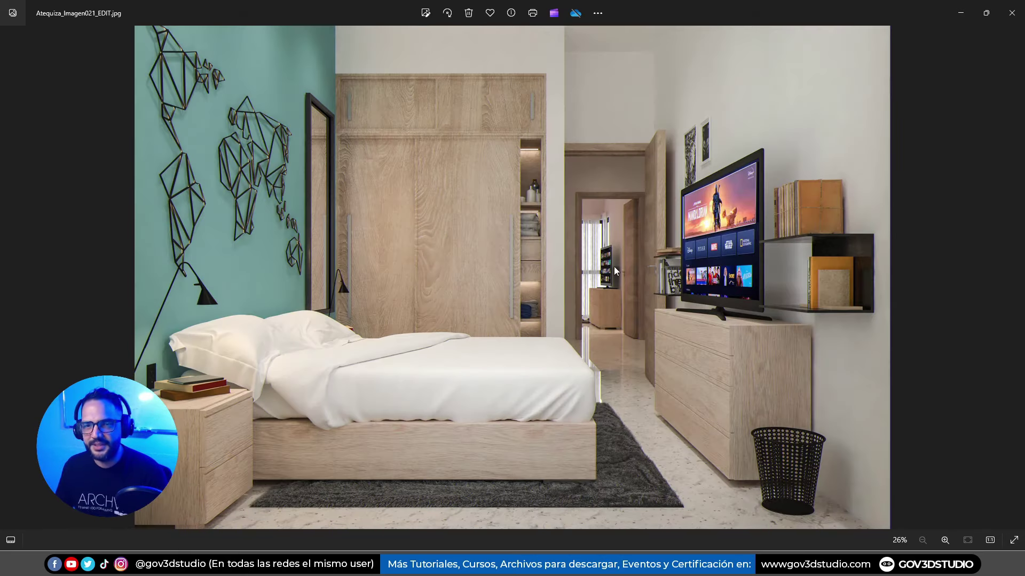
{"action": "key", "text": "Left"}
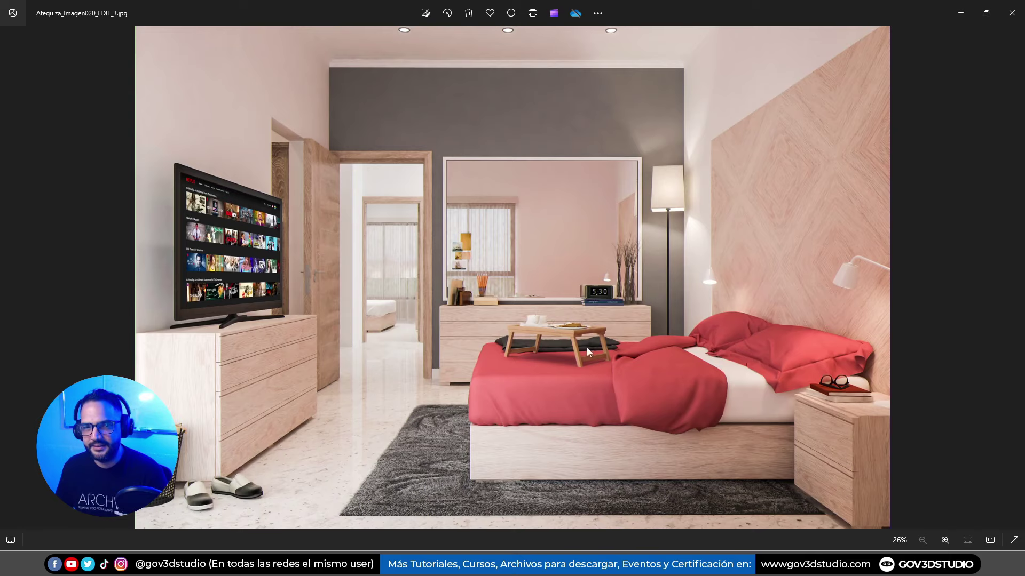
{"action": "key", "text": "Right"}
{"action": "key", "text": "Right"}
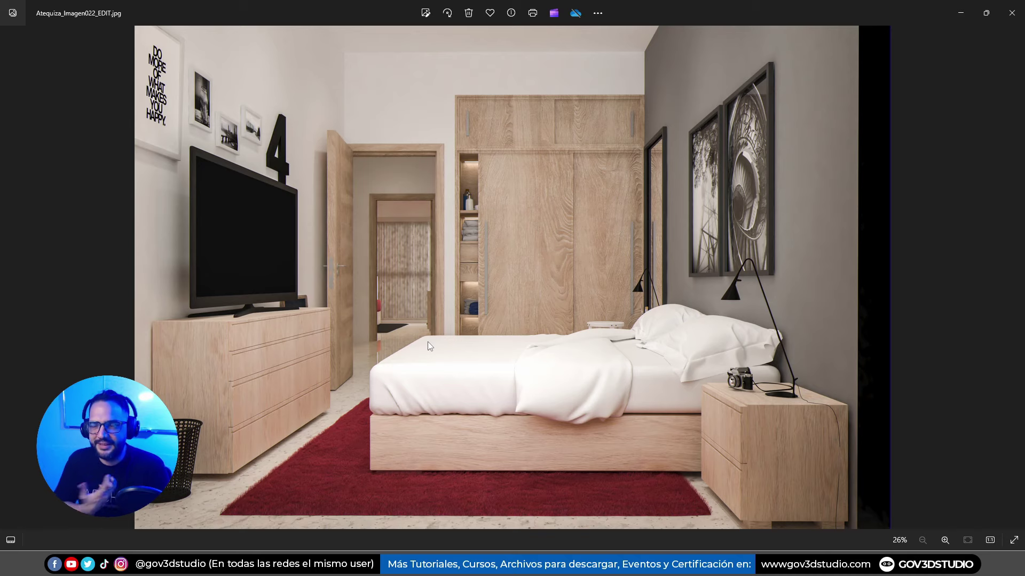
{"action": "key", "text": "Right"}
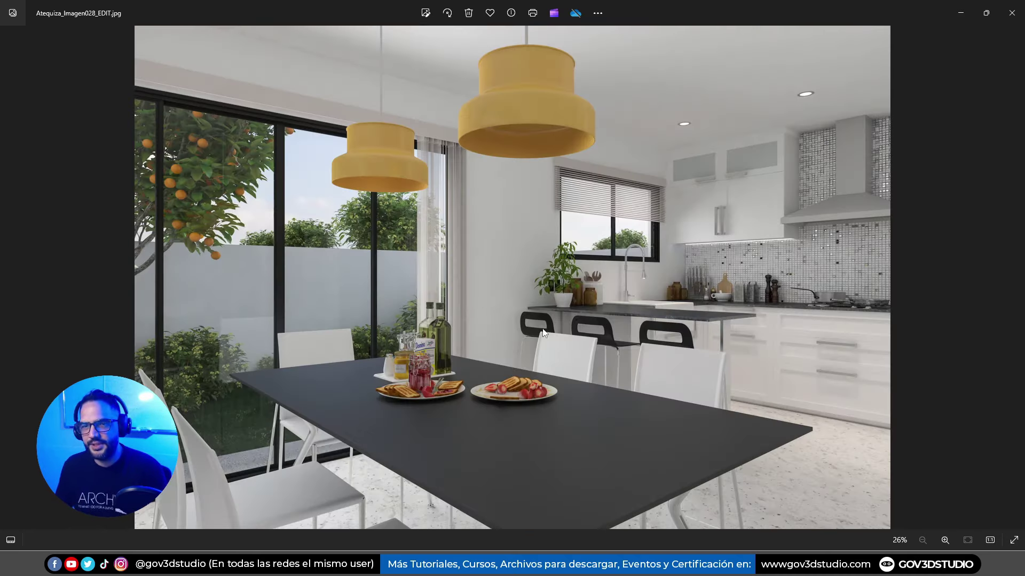
{"action": "key", "text": "Right"}
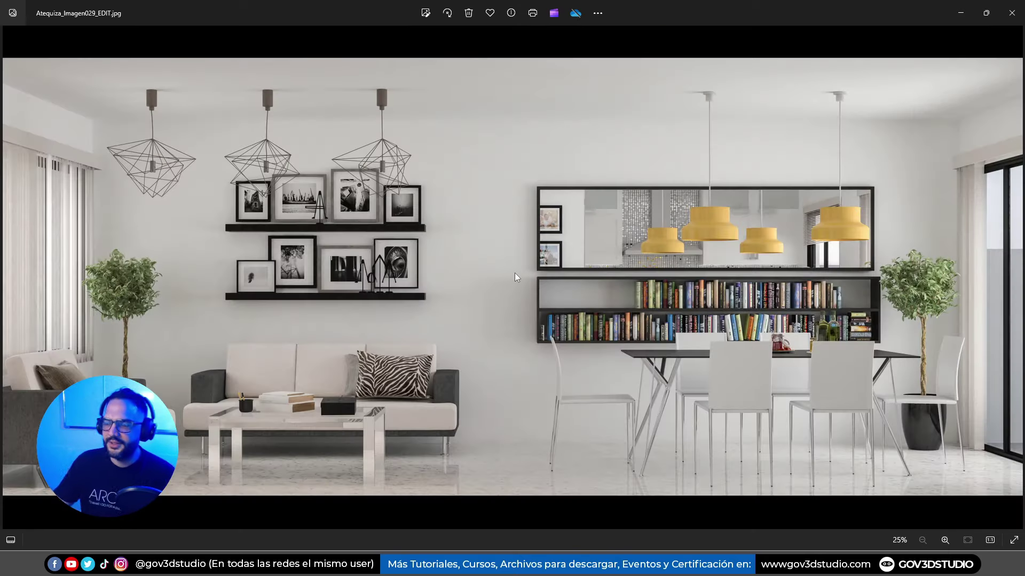
{"action": "key", "text": "Right"}
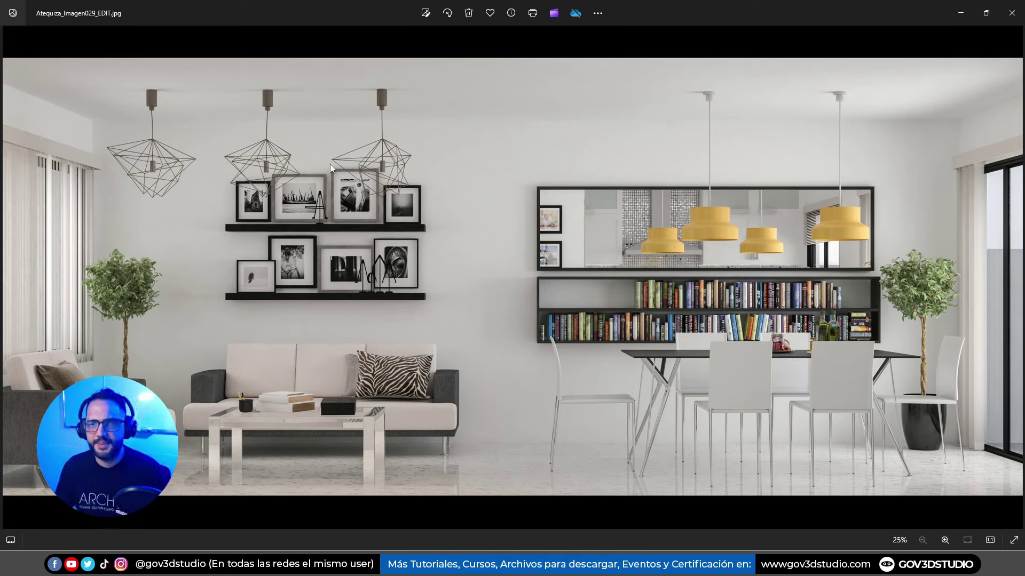
{"action": "key", "text": "Right"}
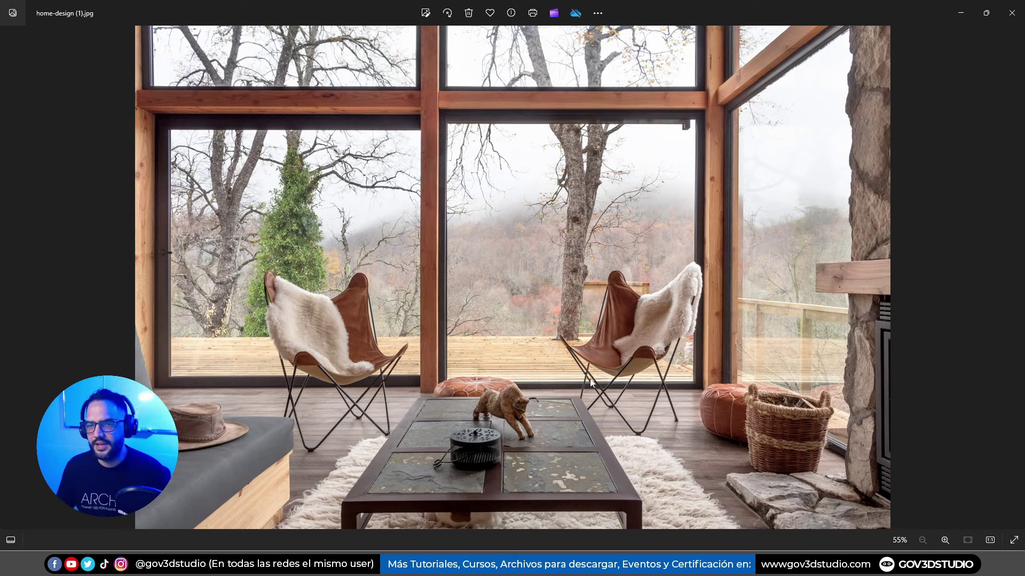
Advance past the terrace photo to home-design.jpg
{"action": "key", "text": "Right"}
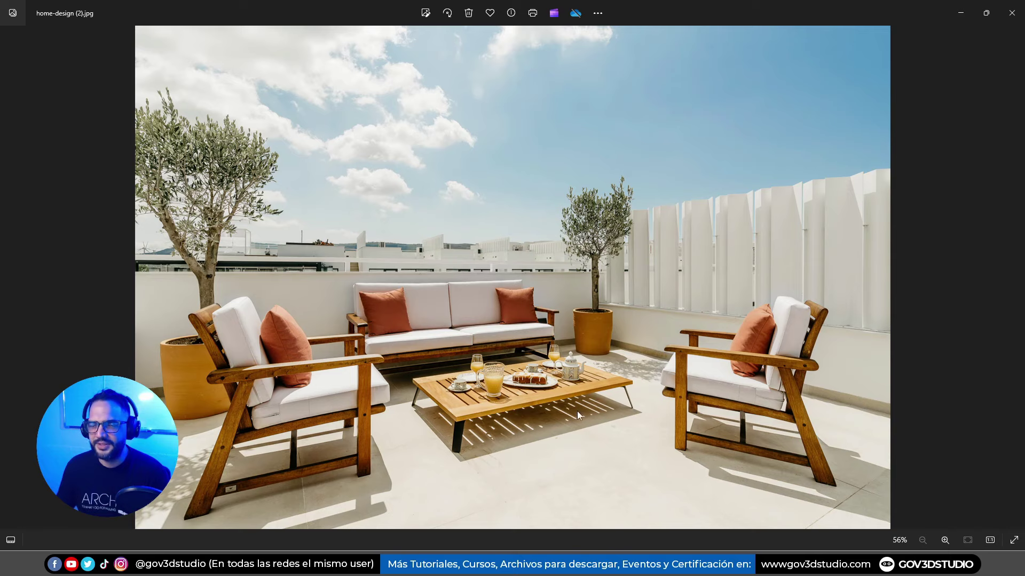
{"action": "key", "text": "Right"}
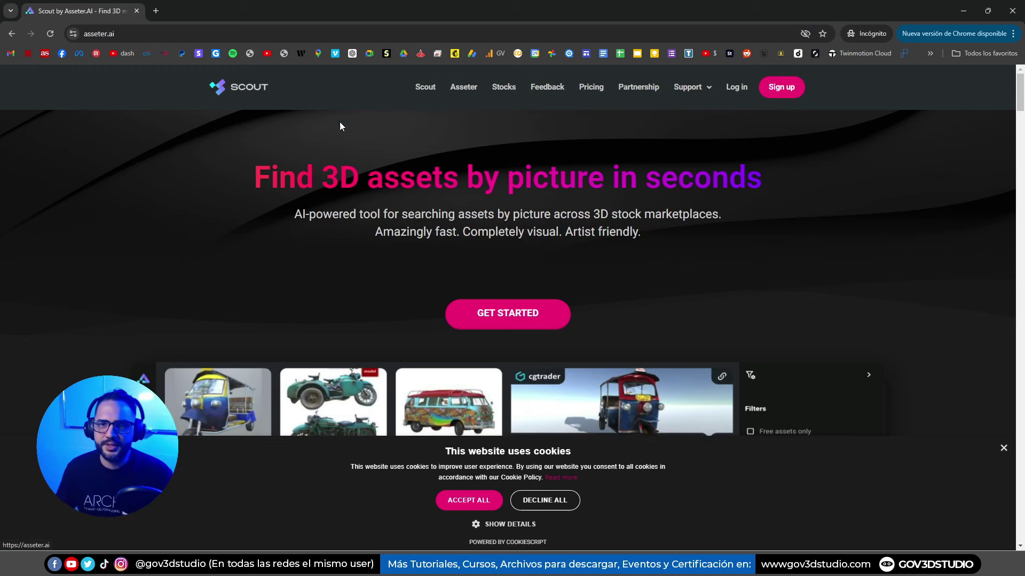
Open the Asseter product page in a new tab, accept its cookies, and scroll through it
{"action": "middle_click", "coordinate": [462, 92]}
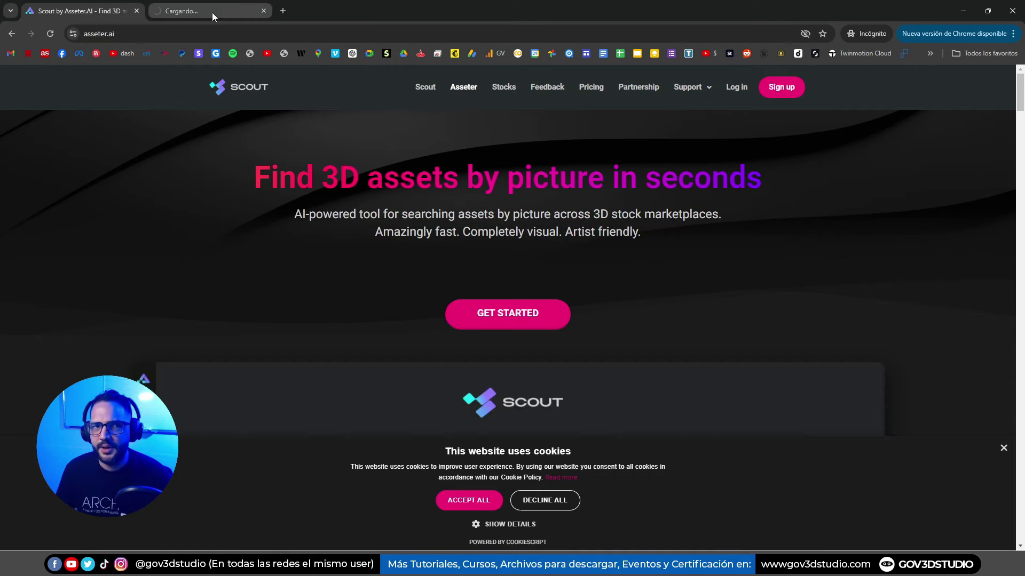
{"action": "left_click", "coordinate": [212, 12]}
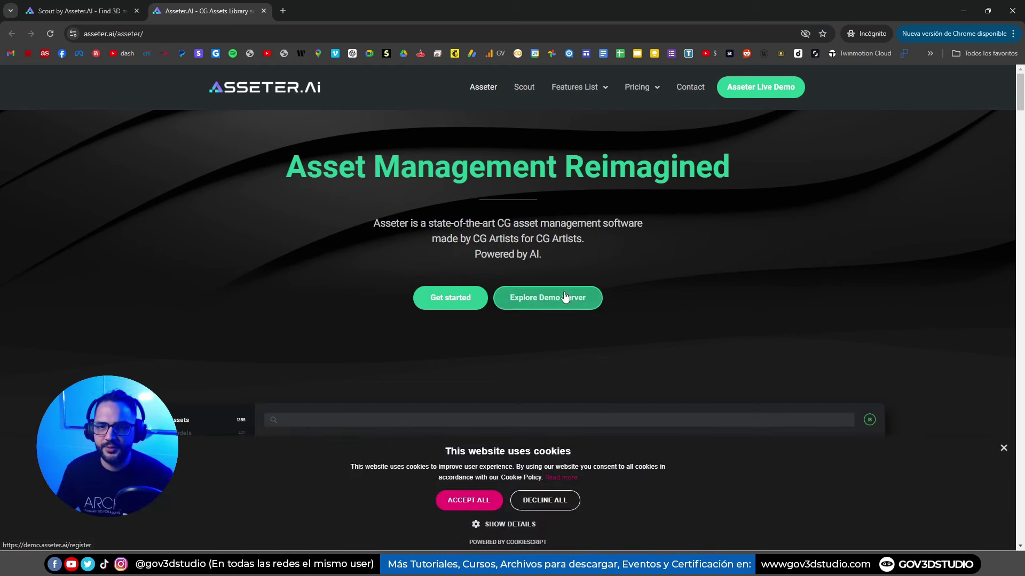
{"action": "scroll", "coordinate": [561, 299], "scroll_direction": "down", "scroll_amount": 1}
{"action": "scroll", "coordinate": [561, 300], "scroll_direction": "down", "scroll_amount": 5}
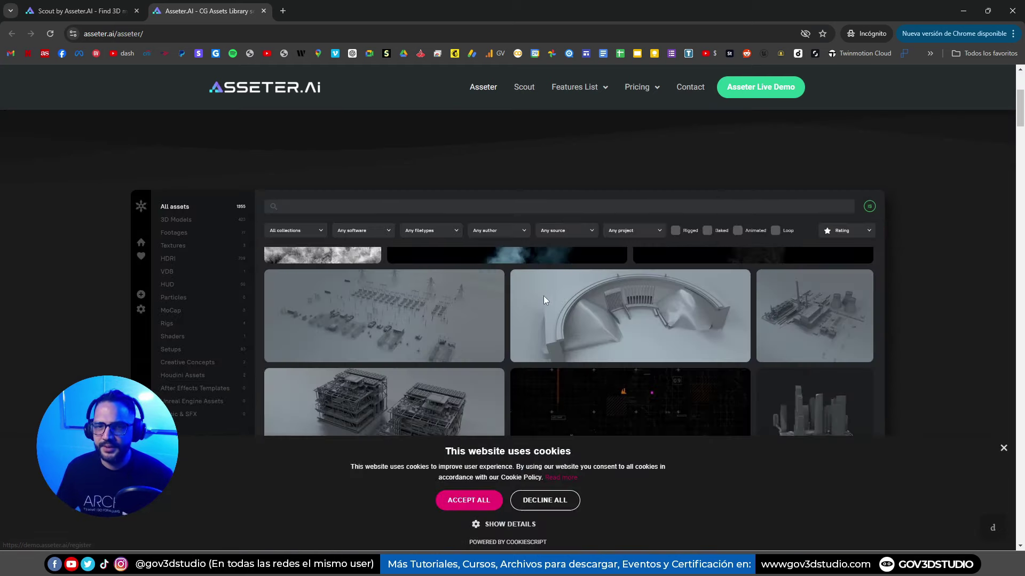
{"action": "left_click", "coordinate": [484, 491]}
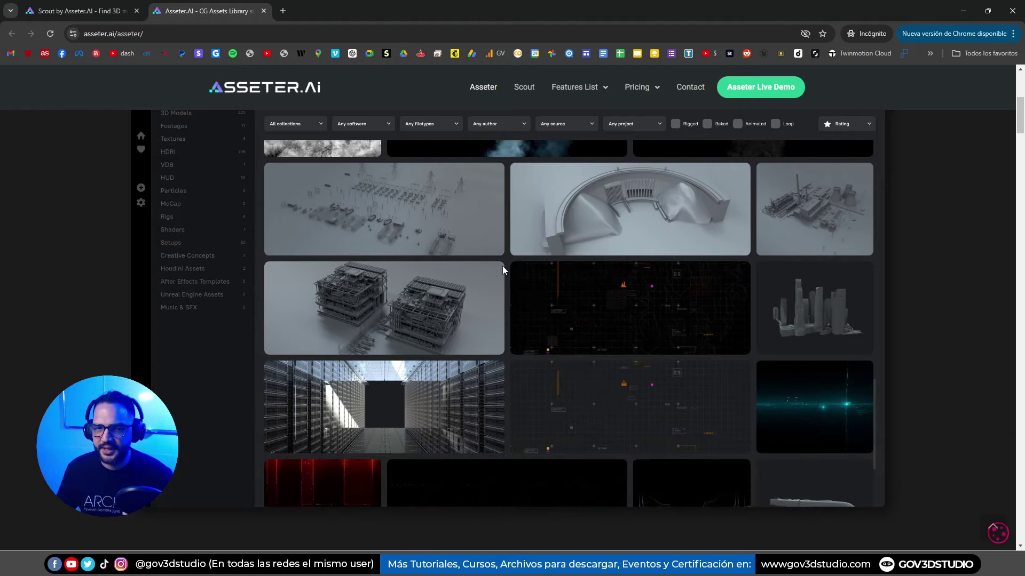
{"action": "scroll", "coordinate": [502, 267], "scroll_direction": "down", "scroll_amount": 6}
{"action": "scroll", "coordinate": [502, 262], "scroll_direction": "up", "scroll_amount": 4}
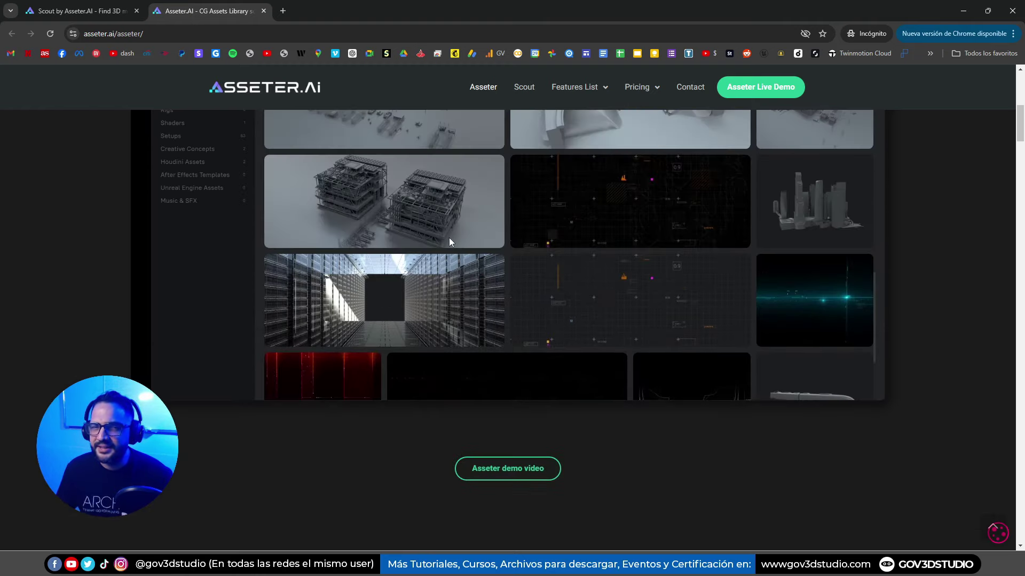
{"action": "scroll", "coordinate": [449, 238], "scroll_direction": "up", "scroll_amount": 5}
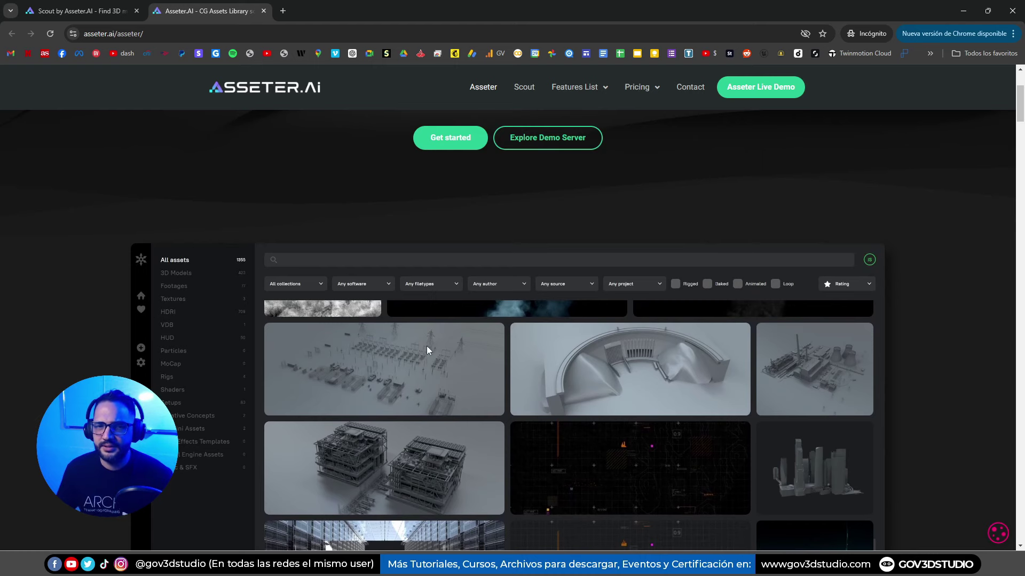
{"action": "scroll", "coordinate": [427, 346], "scroll_direction": "up", "scroll_amount": 2}
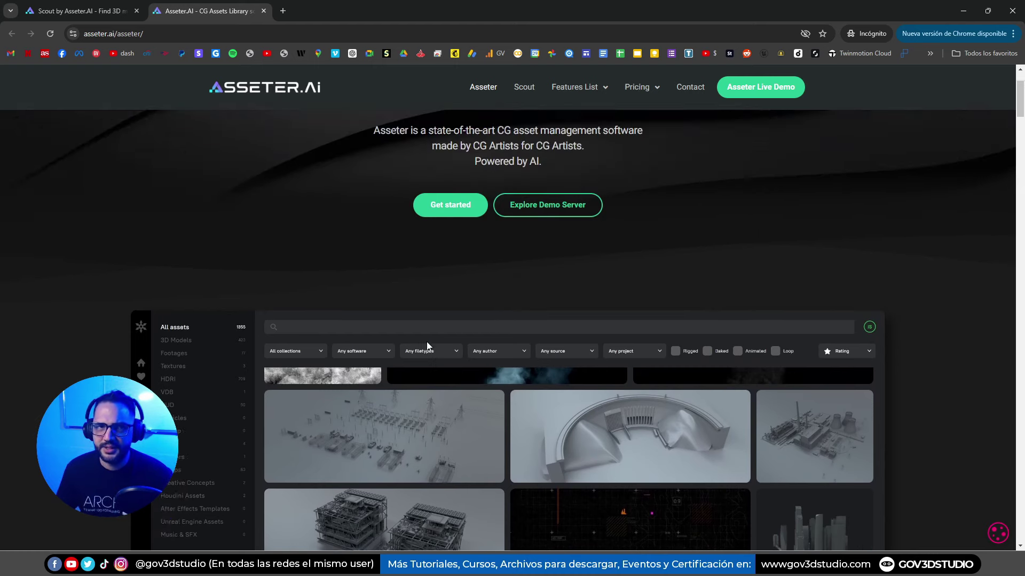
{"action": "scroll", "coordinate": [417, 338], "scroll_direction": "up", "scroll_amount": 1}
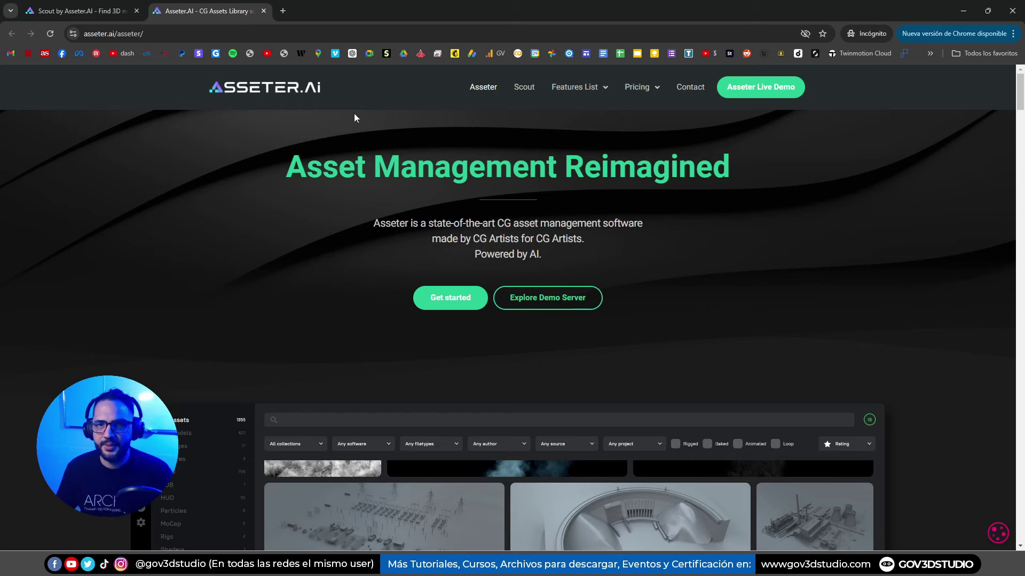
Close the Asseter tab, accept Scout's cookies, and scroll down the home page and back up
{"action": "left_click", "coordinate": [264, 10]}
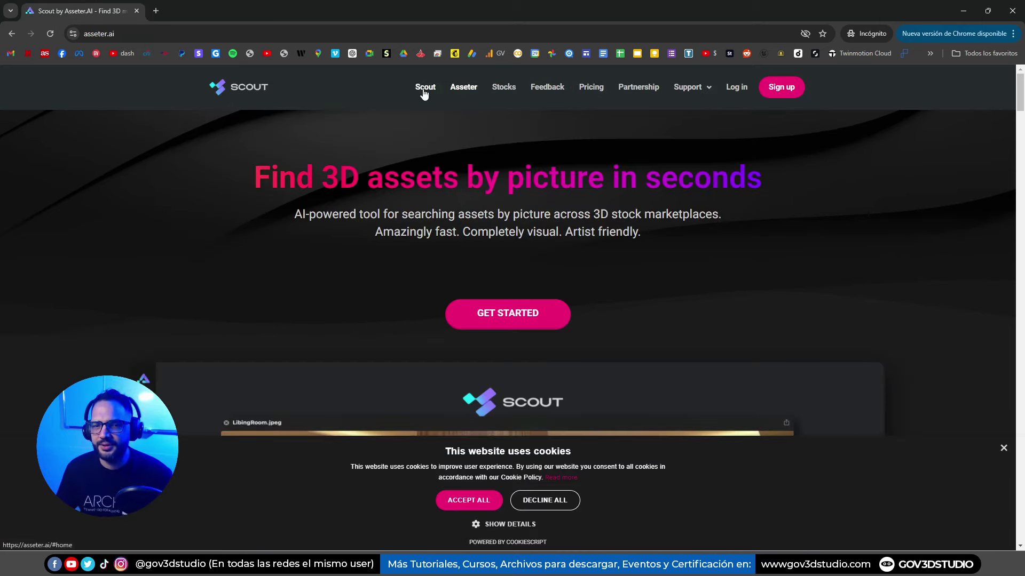
{"action": "left_click", "coordinate": [469, 499]}
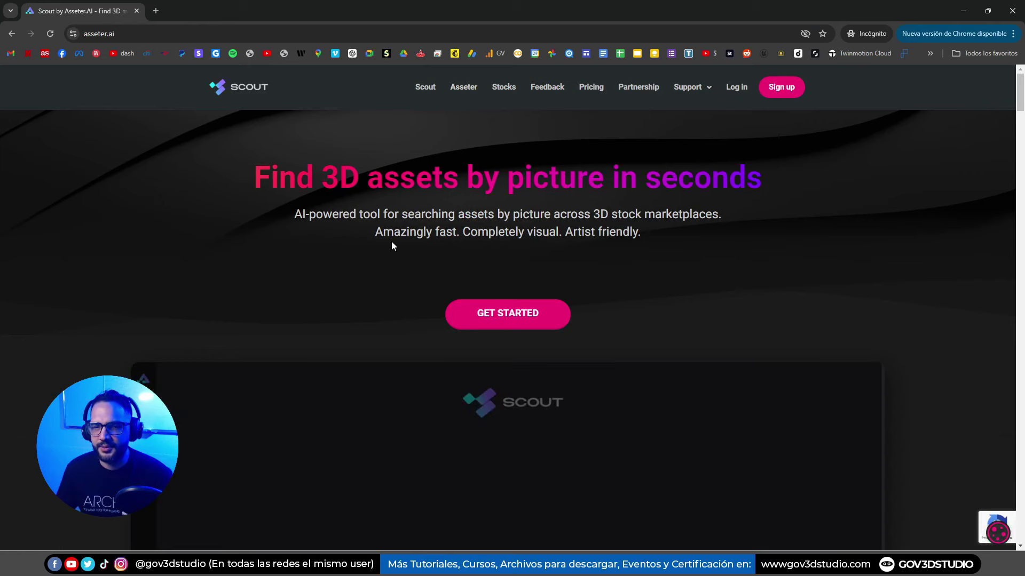
{"action": "scroll", "coordinate": [392, 242], "scroll_direction": "down", "scroll_amount": 4}
{"action": "scroll", "coordinate": [412, 331], "scroll_direction": "down", "scroll_amount": 3}
{"action": "scroll", "coordinate": [445, 314], "scroll_direction": "down", "scroll_amount": 2}
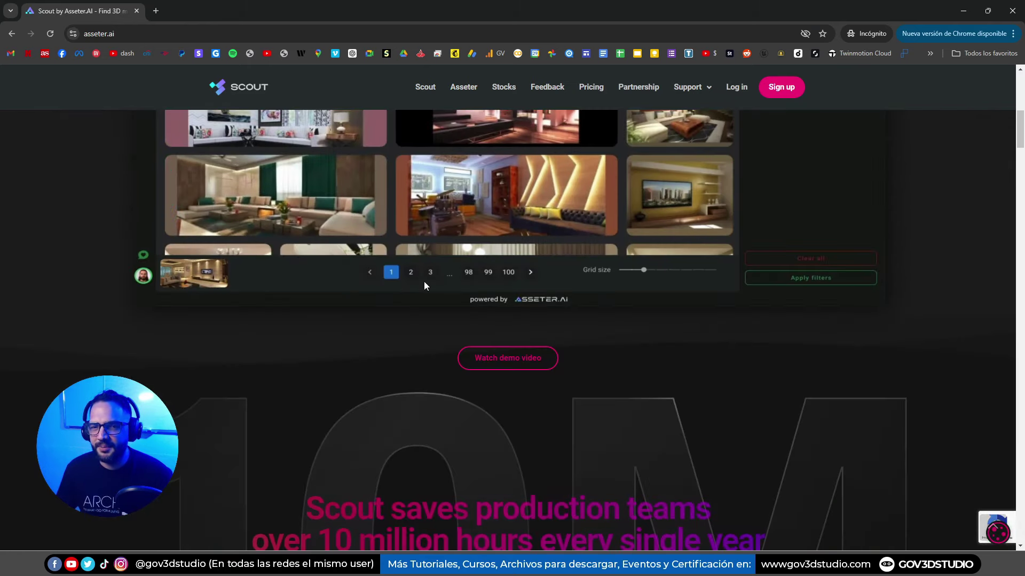
{"action": "scroll", "coordinate": [424, 281], "scroll_direction": "down", "scroll_amount": 4}
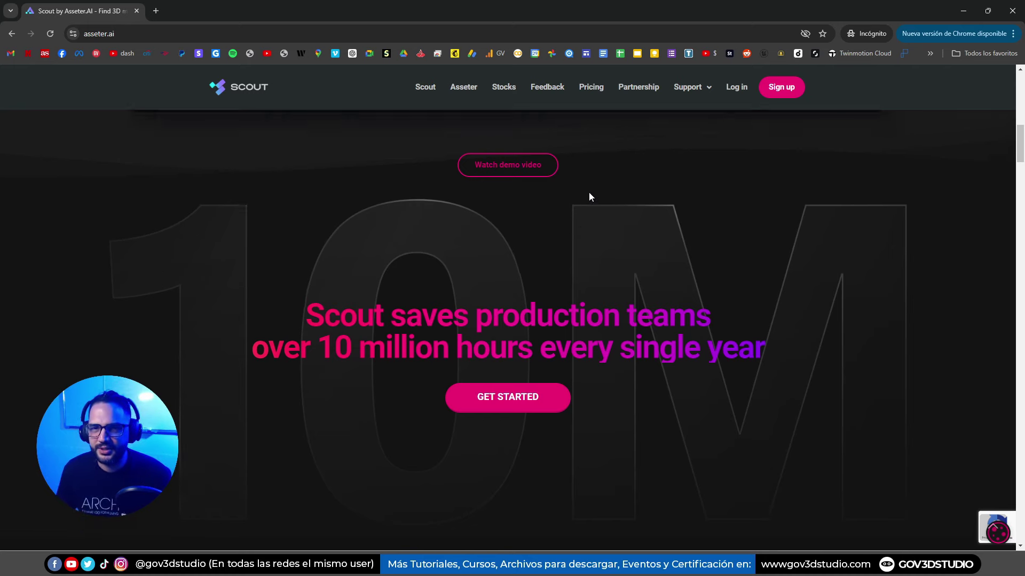
{"action": "scroll", "coordinate": [588, 191], "scroll_direction": "up", "scroll_amount": 10}
{"action": "scroll", "coordinate": [589, 178], "scroll_direction": "up", "scroll_amount": 2}
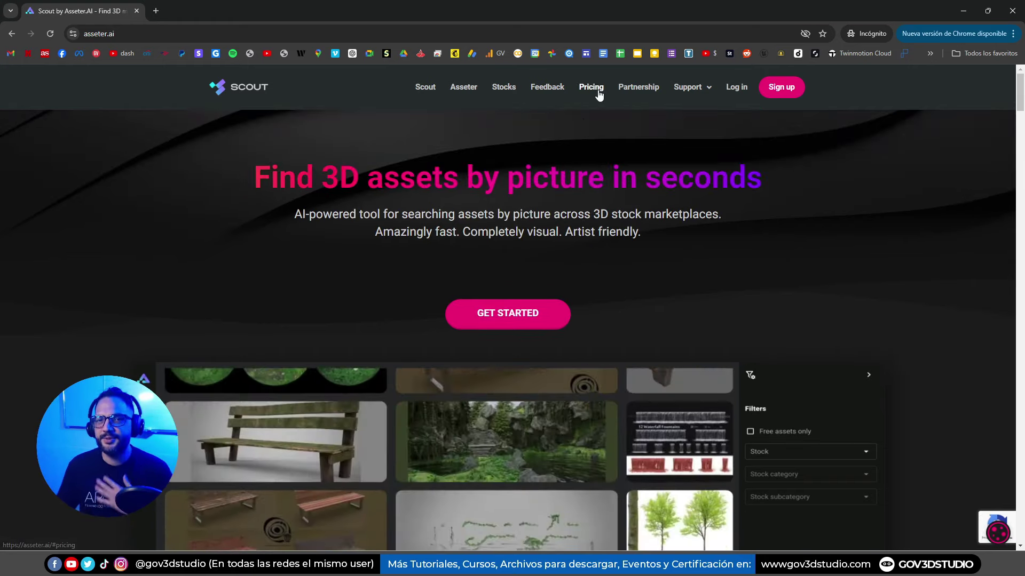
Jump to Pricing and scroll down to the Free, Daily, Supporter and Pro plan cards
{"action": "left_click", "coordinate": [598, 92]}
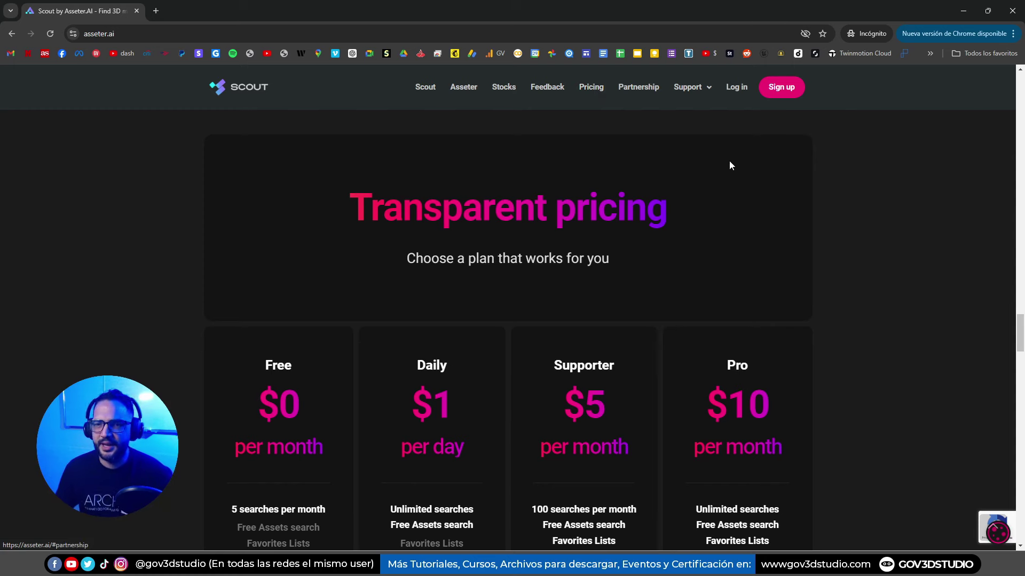
{"action": "scroll", "coordinate": [747, 176], "scroll_direction": "down", "scroll_amount": 1}
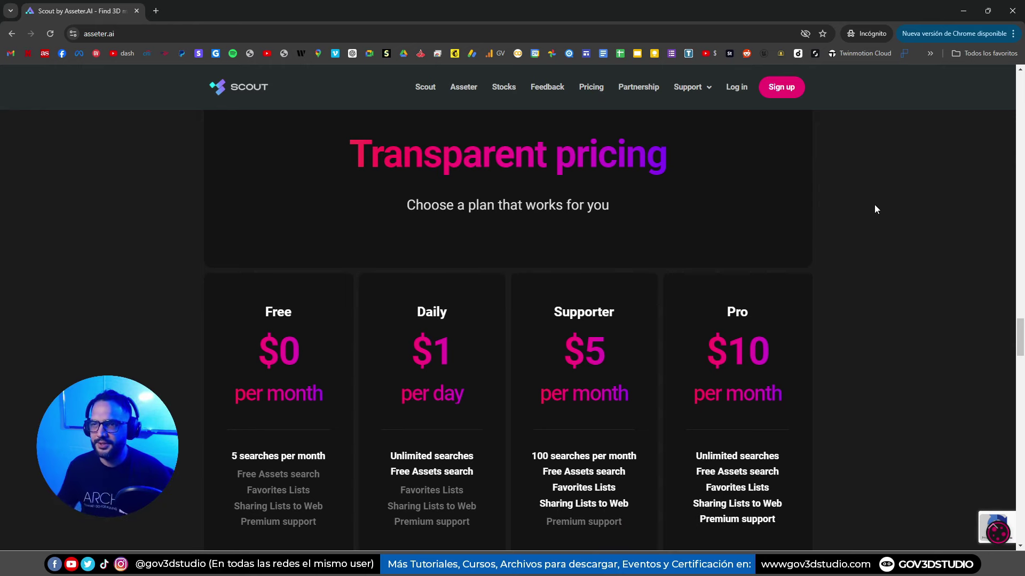
{"action": "scroll", "coordinate": [841, 195], "scroll_direction": "down", "scroll_amount": 1}
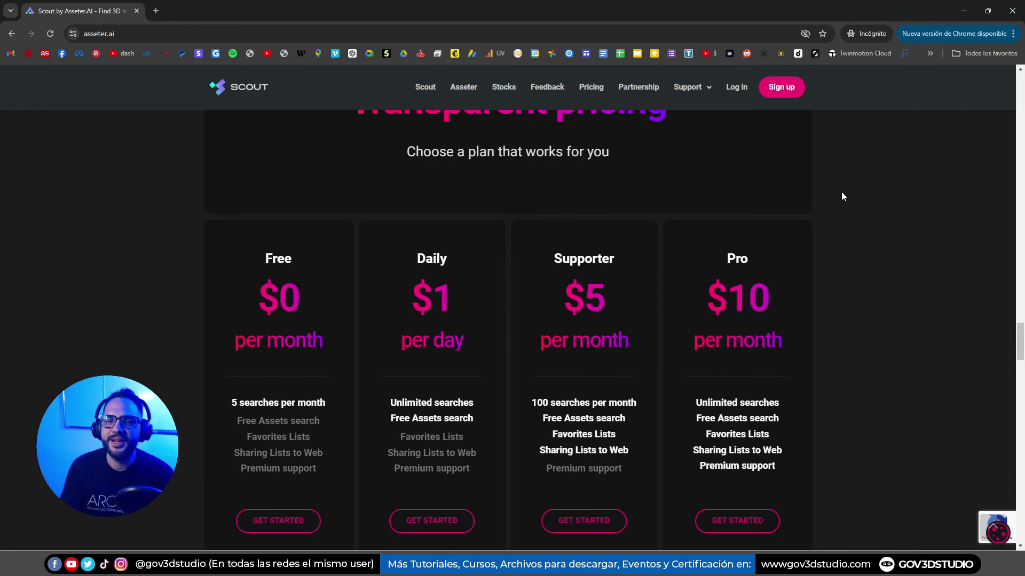
{"action": "scroll", "coordinate": [838, 187], "scroll_direction": "down", "scroll_amount": 1}
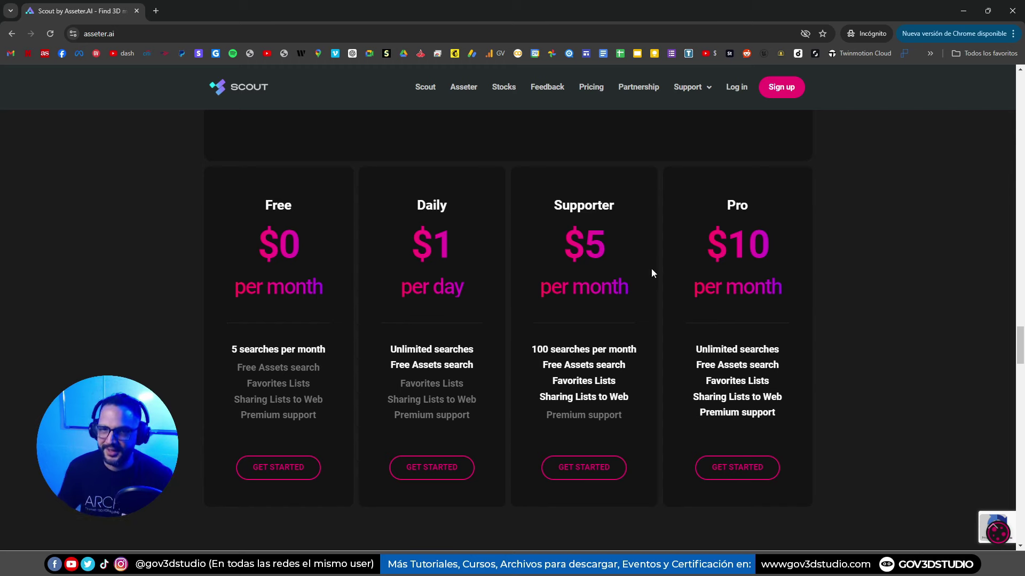
Highlight the Supporter plan's $5 per month price, then clear the selection
{"action": "left_click_drag", "start_coordinate": [559, 231], "coordinate": [633, 292]}
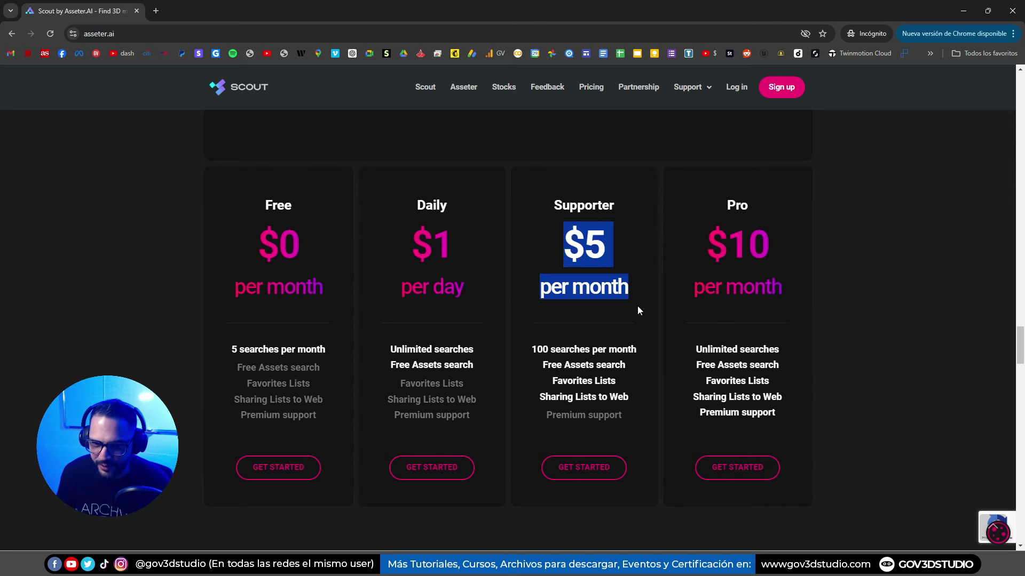
{"action": "left_click", "coordinate": [637, 305]}
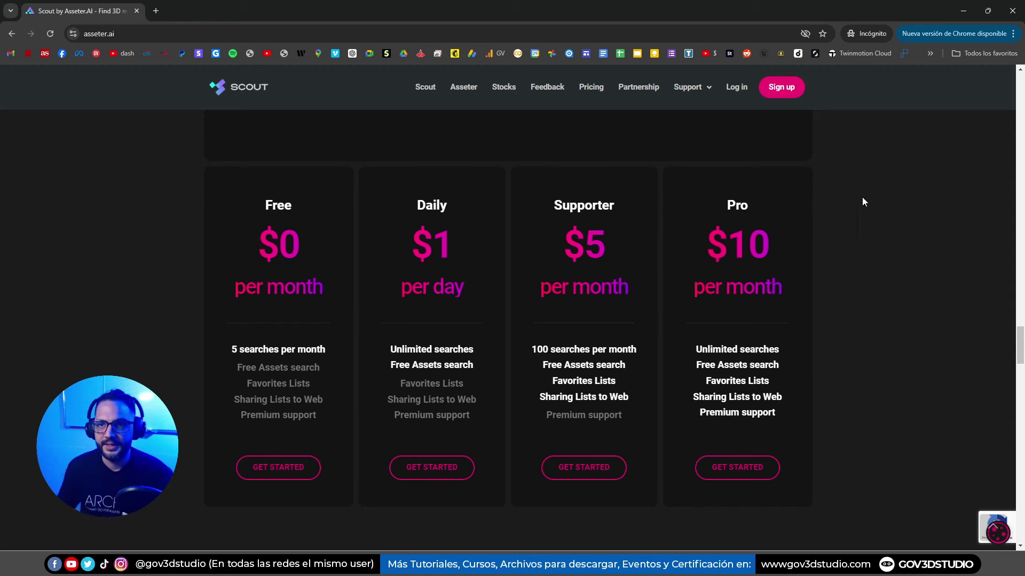
Open Sign up, dismiss the copyright notice, browse the Industry options, then close the form unregistered
{"action": "left_click", "coordinate": [776, 92]}
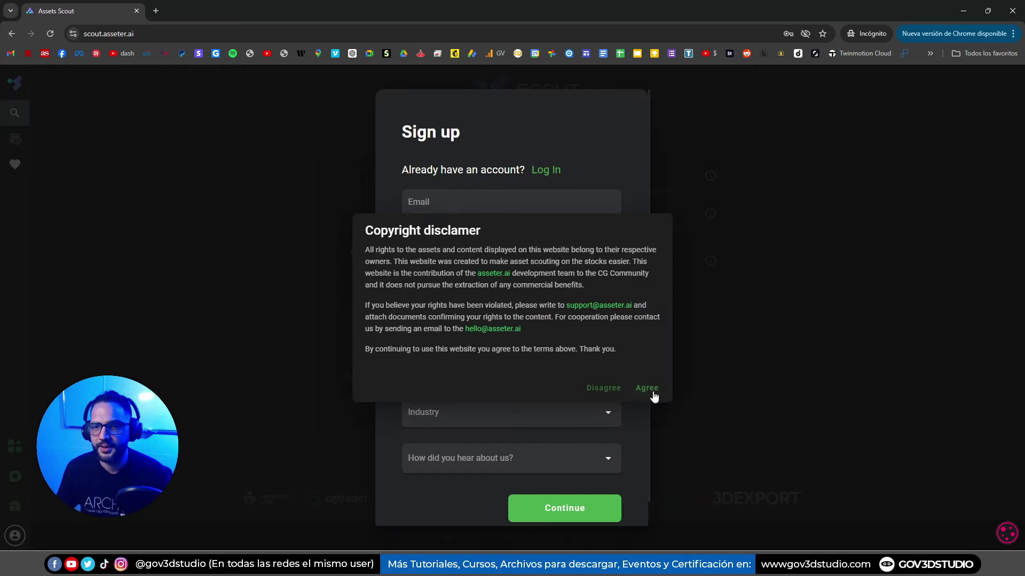
{"action": "left_click", "coordinate": [647, 388]}
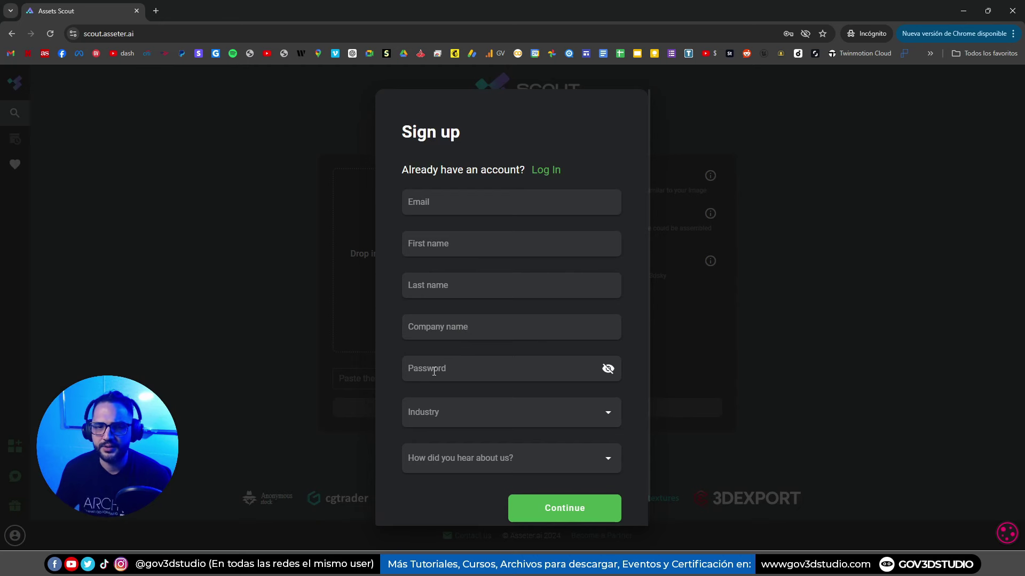
{"action": "left_click", "coordinate": [471, 412]}
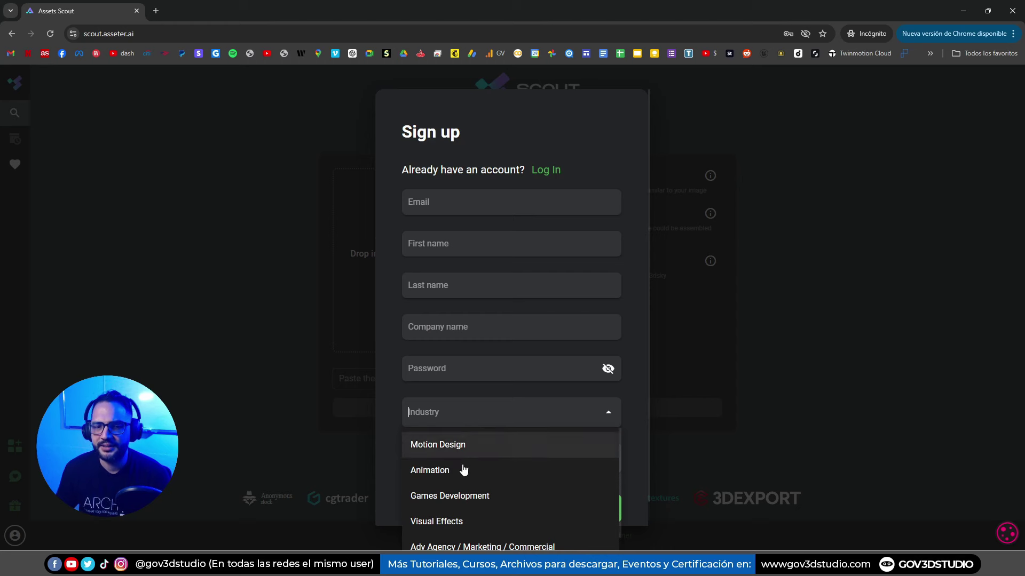
{"action": "scroll", "coordinate": [460, 487], "scroll_direction": "down", "scroll_amount": 2}
{"action": "scroll", "coordinate": [556, 446], "scroll_direction": "down", "scroll_amount": 1}
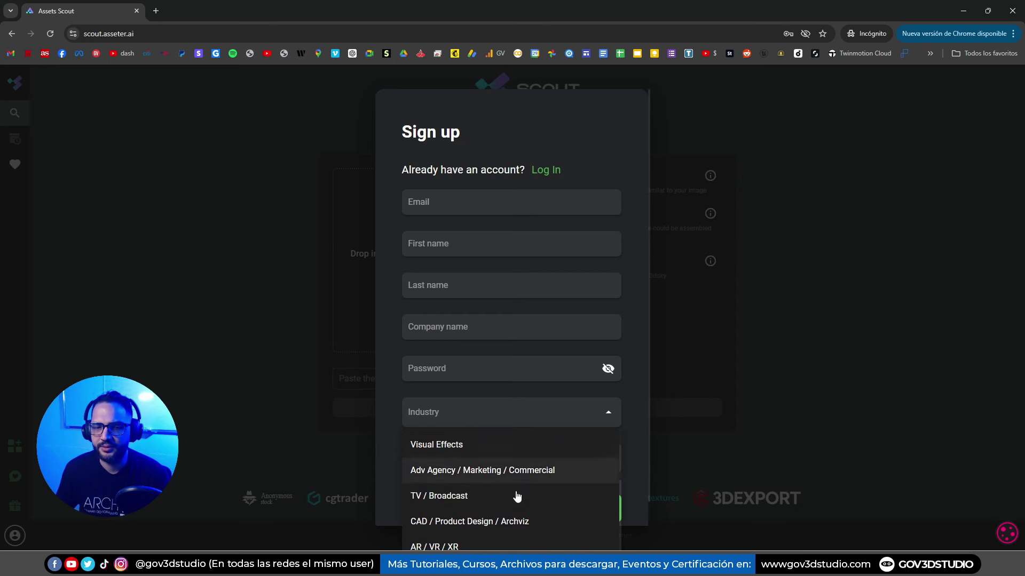
{"action": "scroll", "coordinate": [525, 471], "scroll_direction": "up", "scroll_amount": 1}
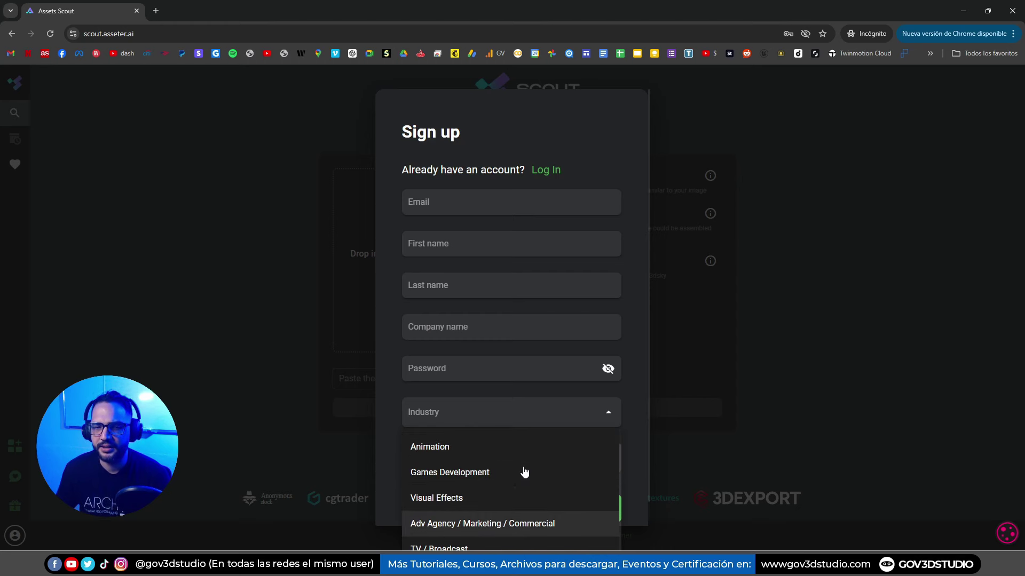
{"action": "scroll", "coordinate": [481, 494], "scroll_direction": "down", "scroll_amount": 1}
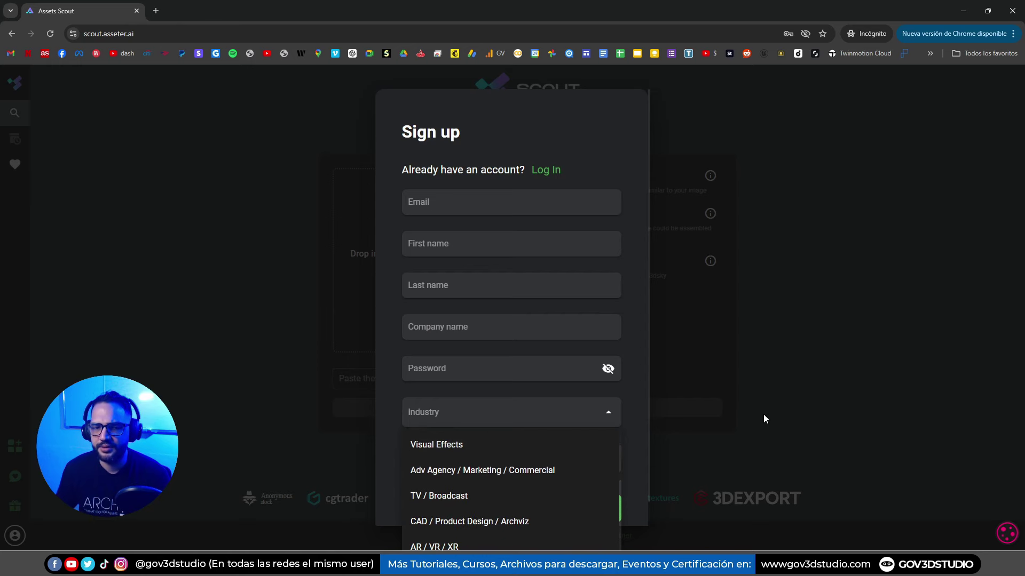
{"action": "scroll", "coordinate": [550, 405], "scroll_direction": "down", "scroll_amount": 1}
{"action": "scroll", "coordinate": [556, 460], "scroll_direction": "up", "scroll_amount": 1}
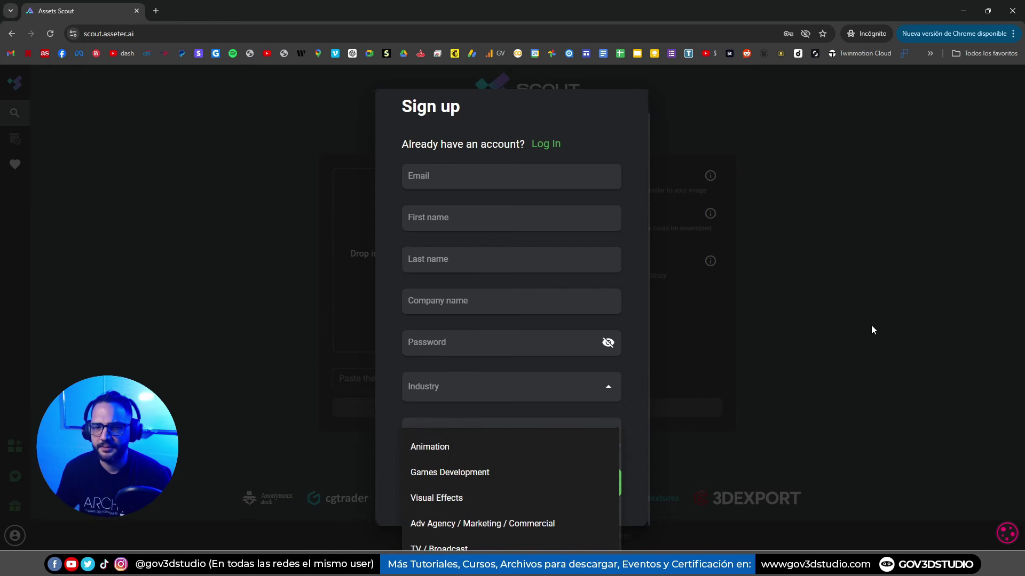
{"action": "left_click", "coordinate": [873, 330]}
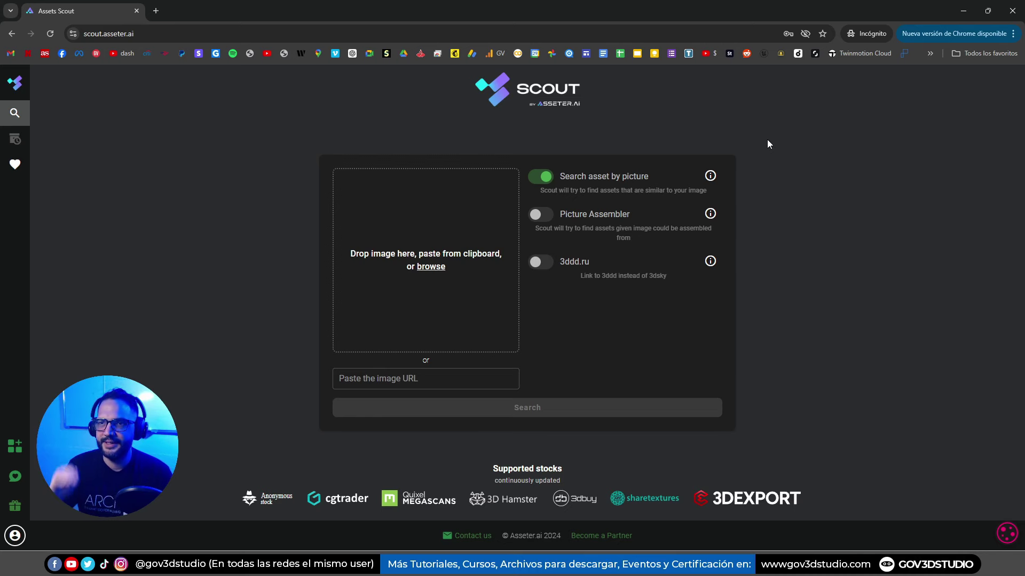
Close the incognito window, upload the red-bedspread bedroom render, and start the picture search
{"action": "left_click", "coordinate": [1012, 15]}
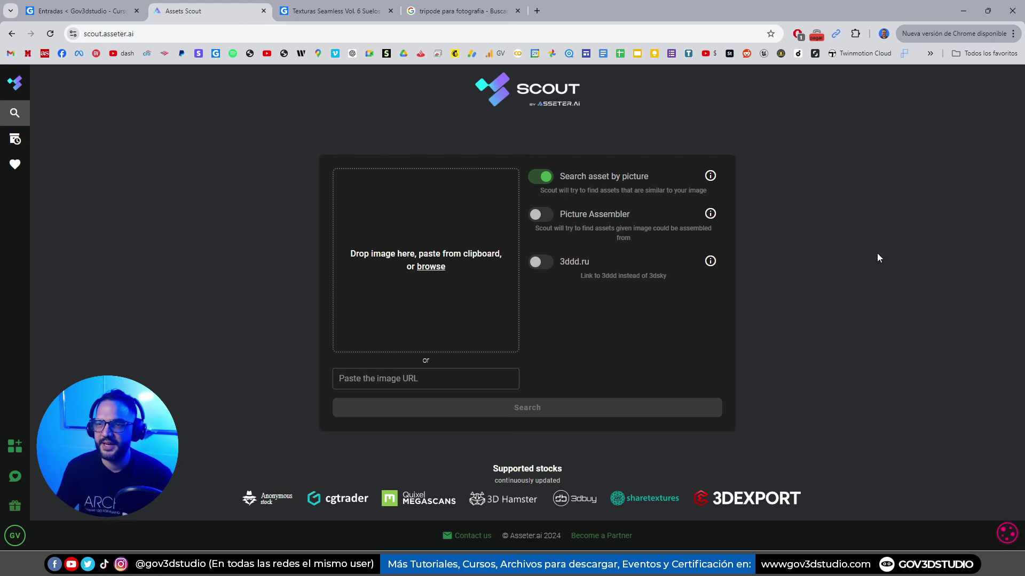
{"action": "left_click", "coordinate": [430, 266]}
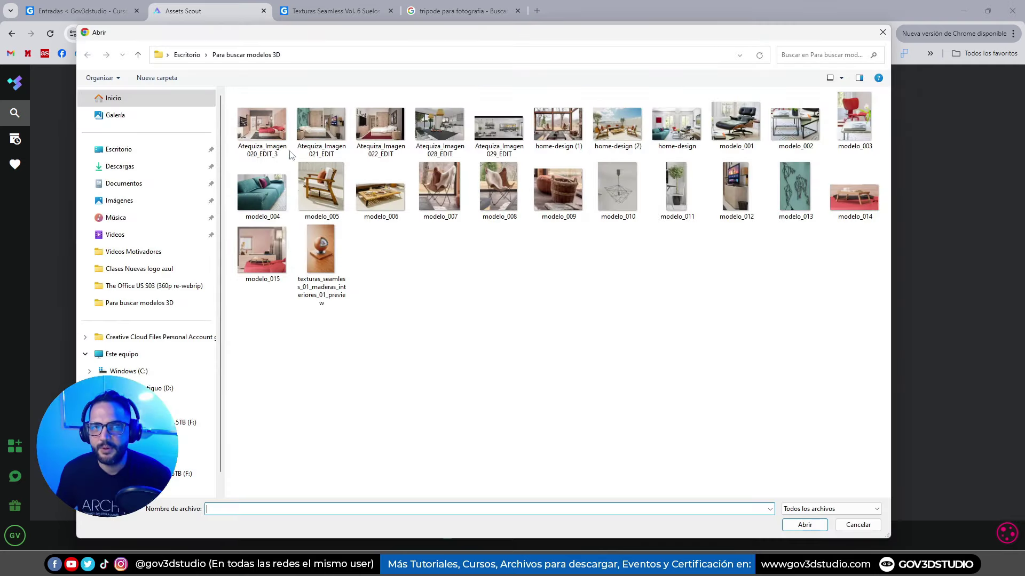
{"action": "double_click", "coordinate": [280, 138]}
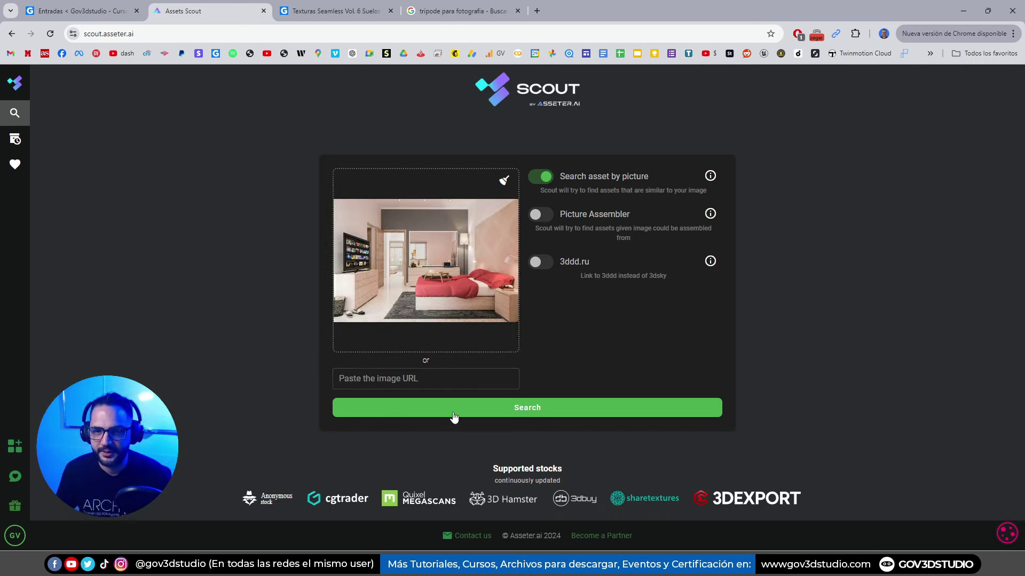
{"action": "left_click", "coordinate": [555, 408]}
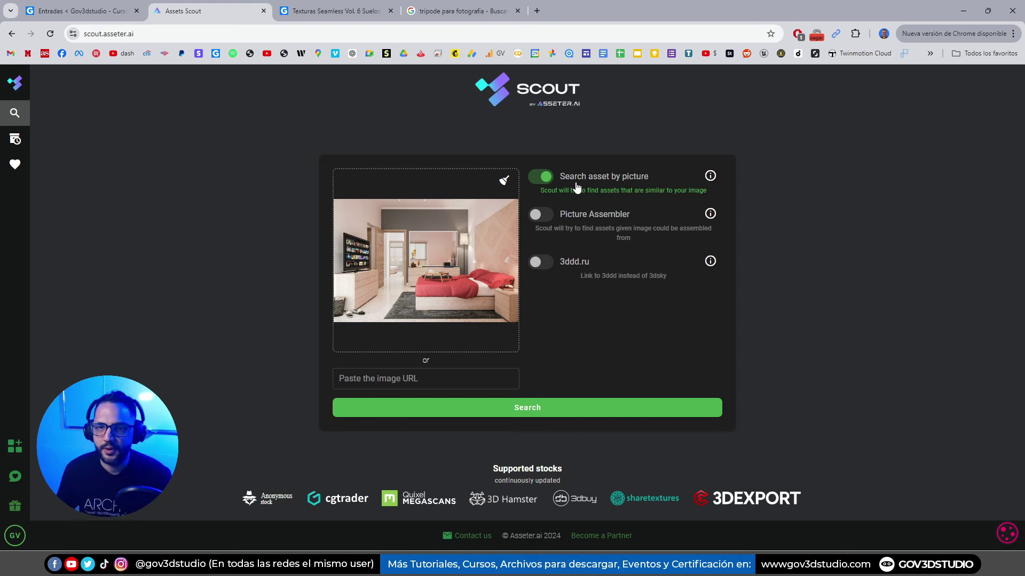
{"action": "left_click", "coordinate": [591, 228]}
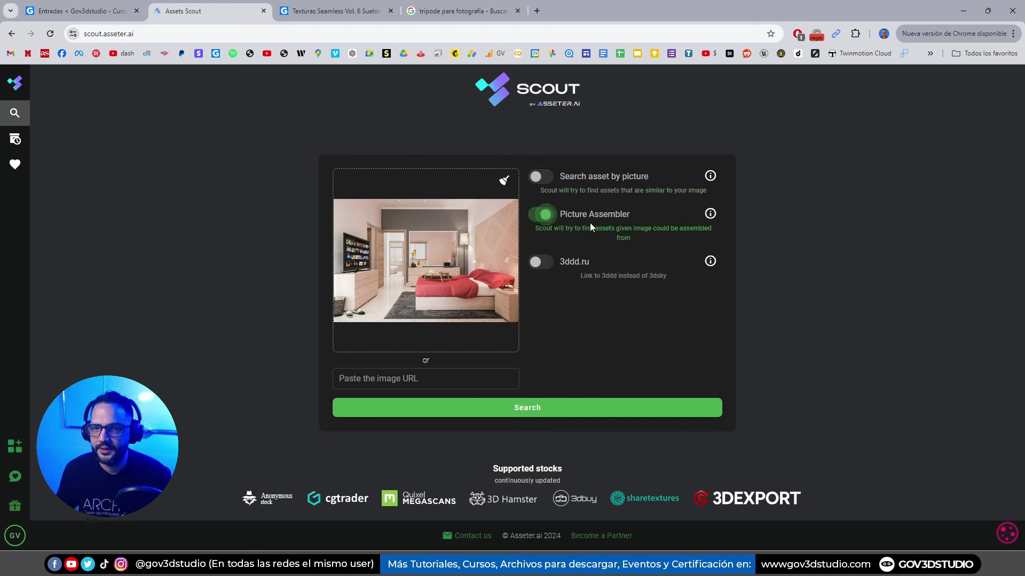
{"action": "left_click", "coordinate": [541, 263]}
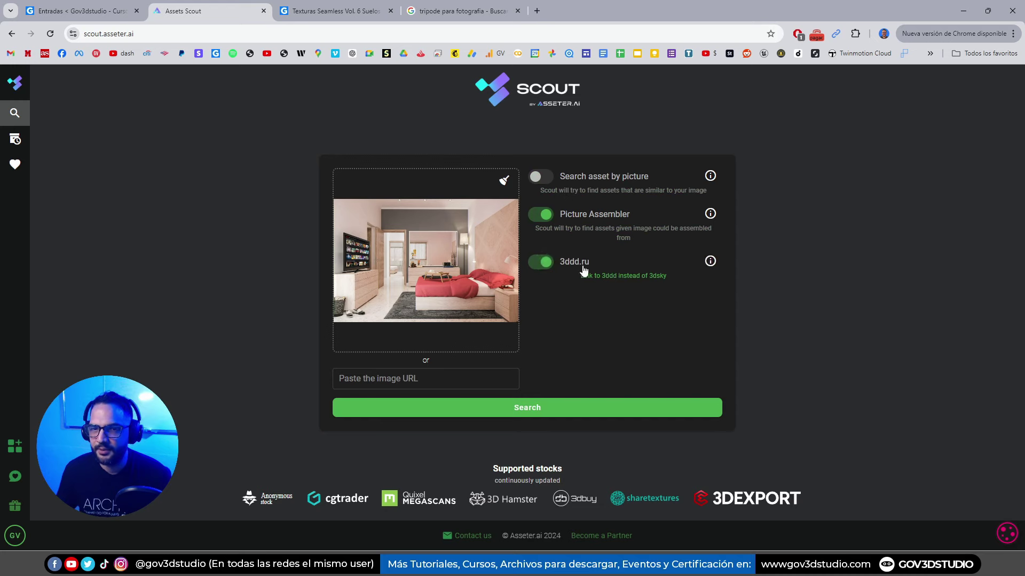
{"action": "left_click", "coordinate": [541, 263]}
{"action": "left_click", "coordinate": [539, 215]}
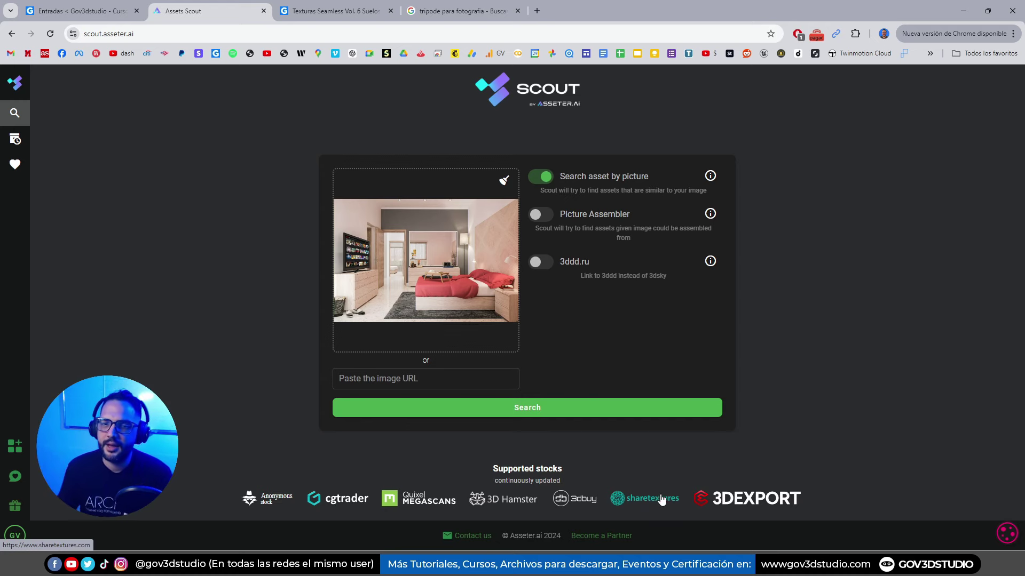
{"action": "left_click", "coordinate": [619, 409]}
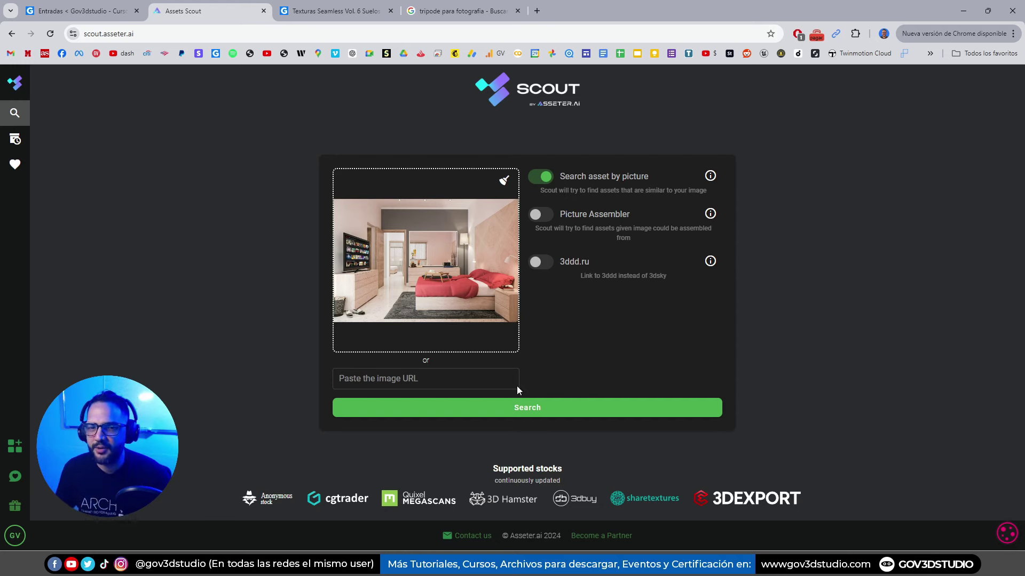
Run the search and open the cgtrader Modern bedroom result in a background tab
{"action": "left_click", "coordinate": [517, 407]}
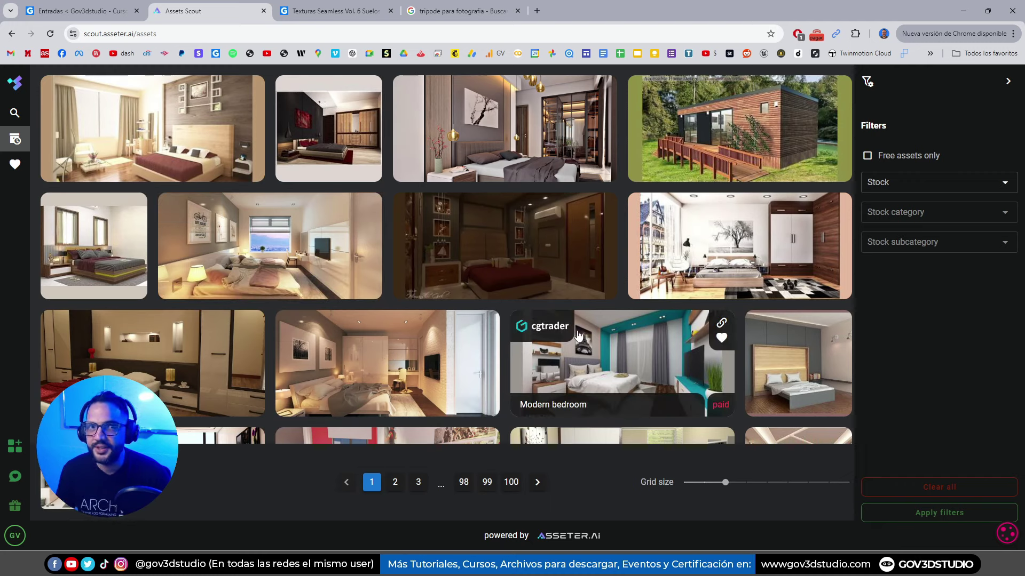
{"action": "middle_click", "coordinate": [613, 358]}
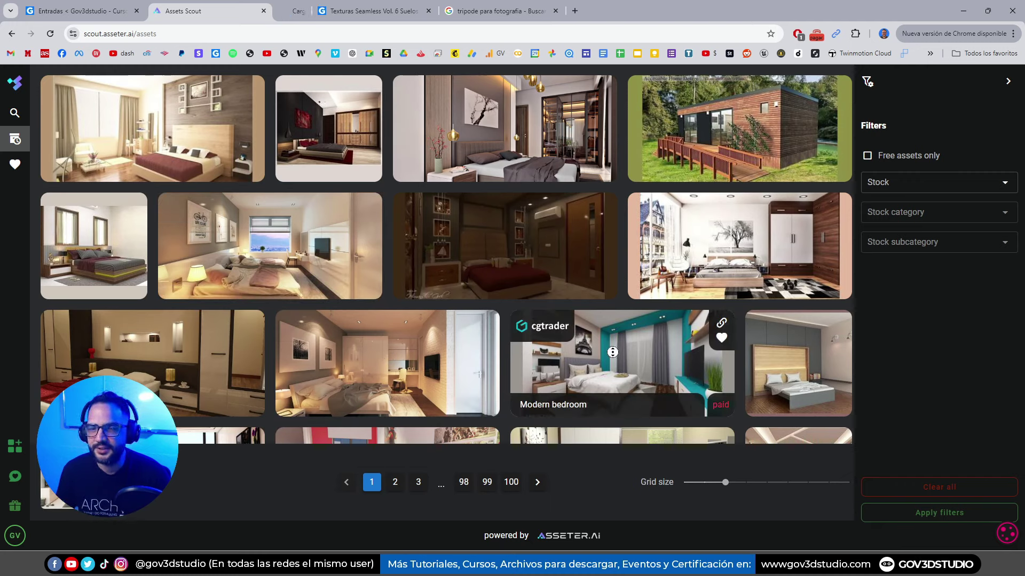
Close the tripod search tab, review the $9.00 CGTrader Modern bedroom page, then close it
{"action": "left_click", "coordinate": [643, 11]}
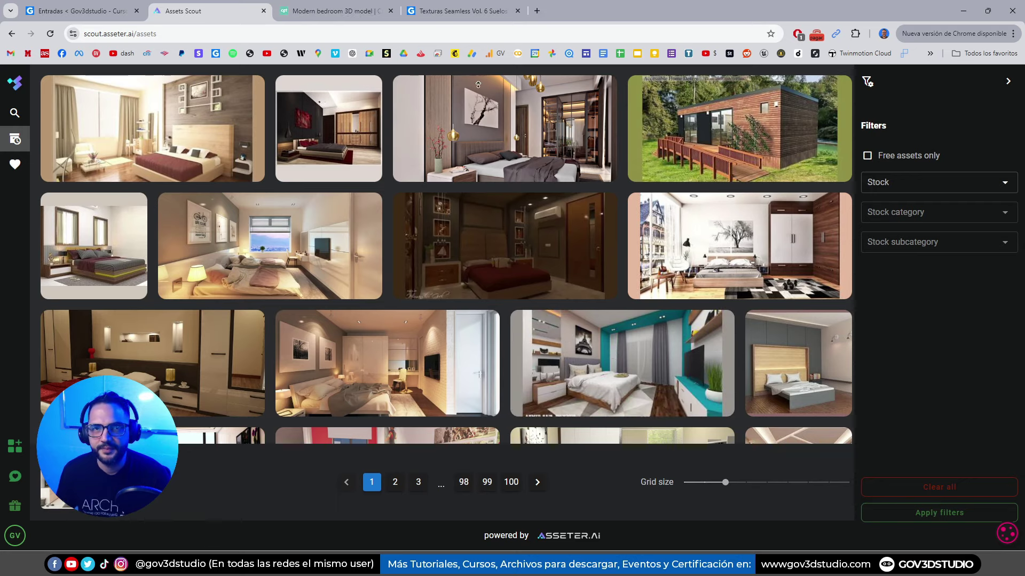
{"action": "left_click", "coordinate": [330, 11]}
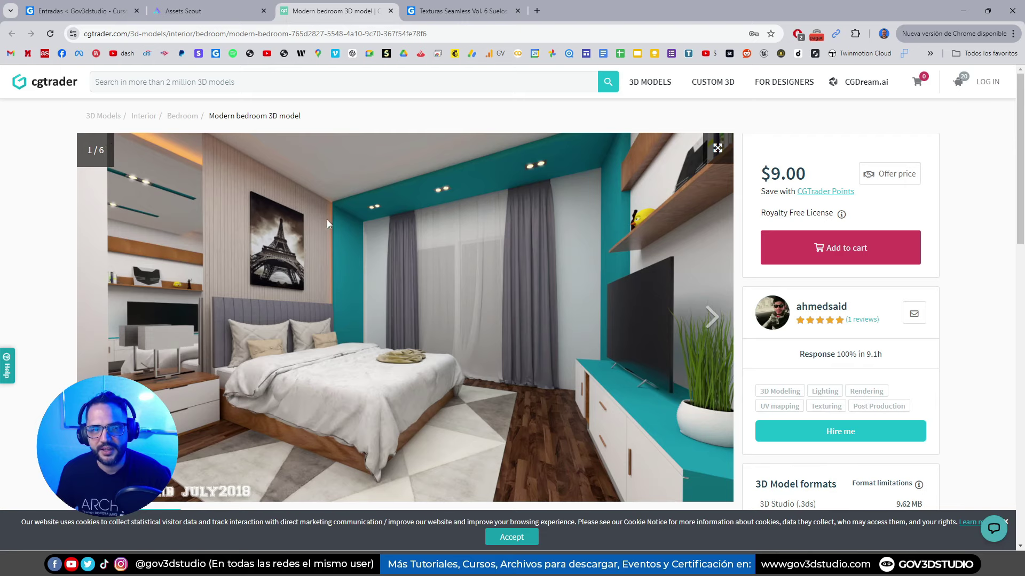
{"action": "scroll", "coordinate": [262, 354], "scroll_direction": "down", "scroll_amount": 1}
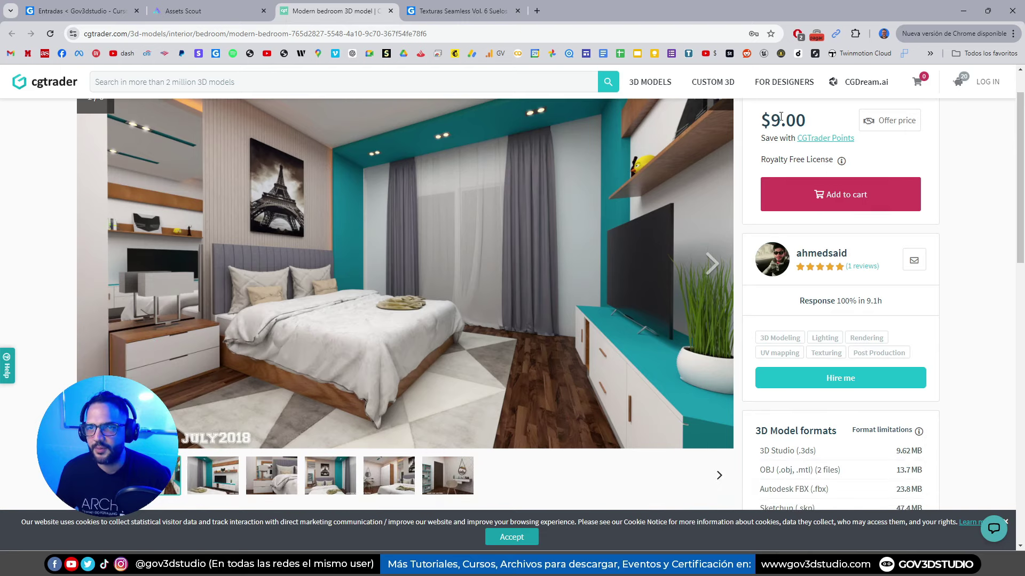
{"action": "scroll", "coordinate": [558, 309], "scroll_direction": "up", "scroll_amount": 1}
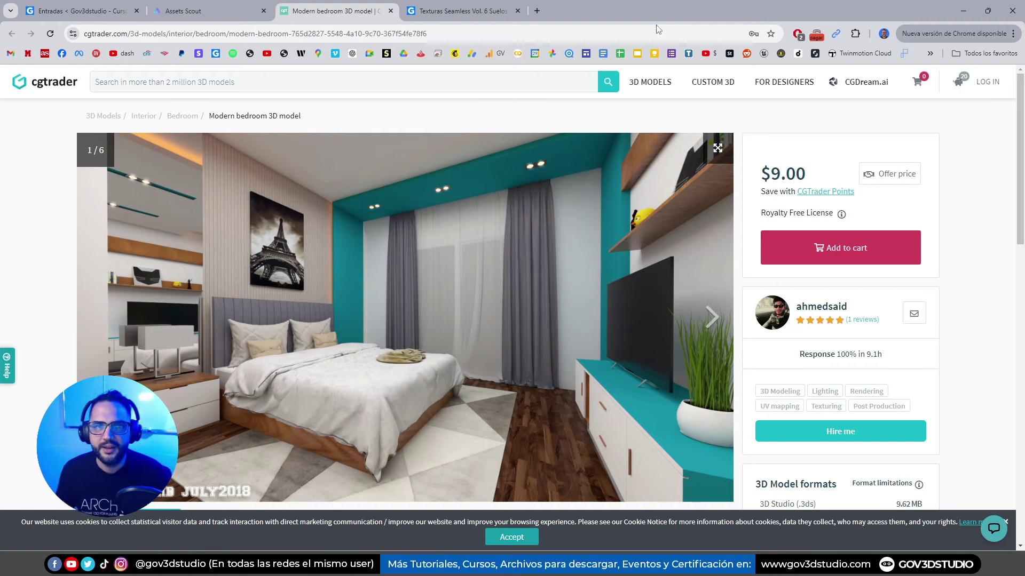
{"action": "left_click", "coordinate": [390, 11]}
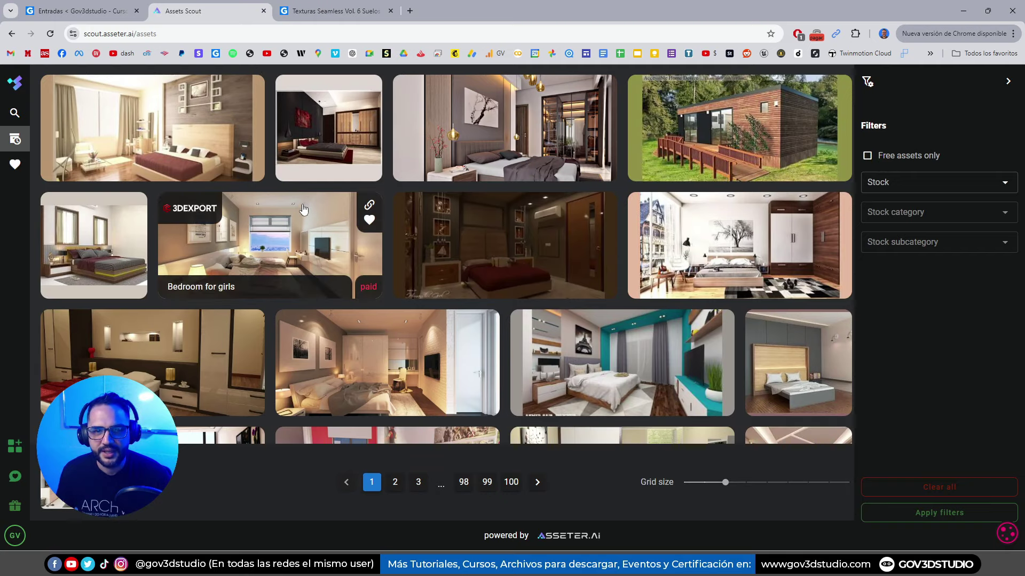
View the 3DEXPORT Bedroom model page, discounted from $5.00 to $2.50, then close its tab
{"action": "scroll", "coordinate": [305, 230], "scroll_direction": "down", "scroll_amount": 4}
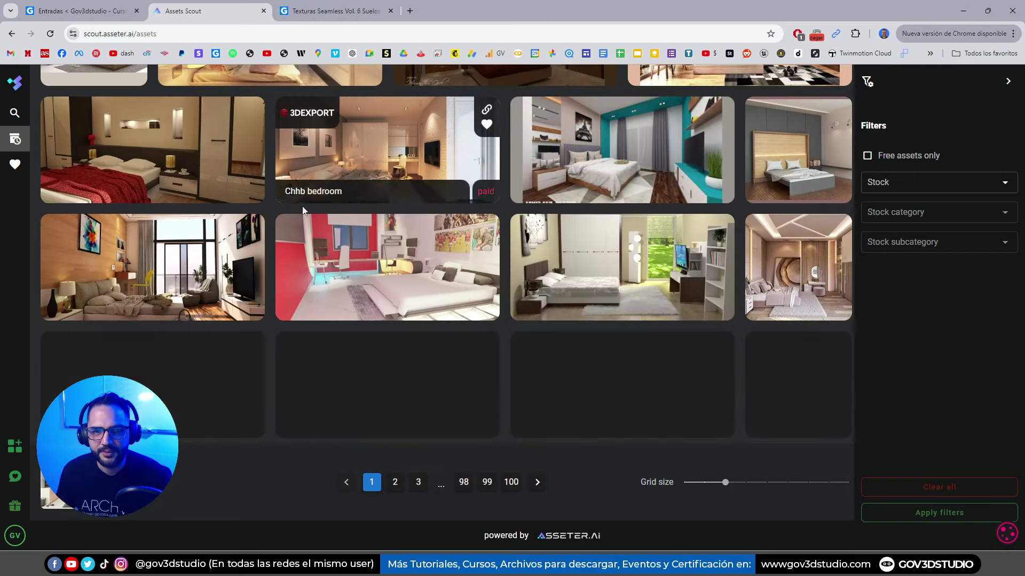
{"action": "left_click", "coordinate": [212, 270]}
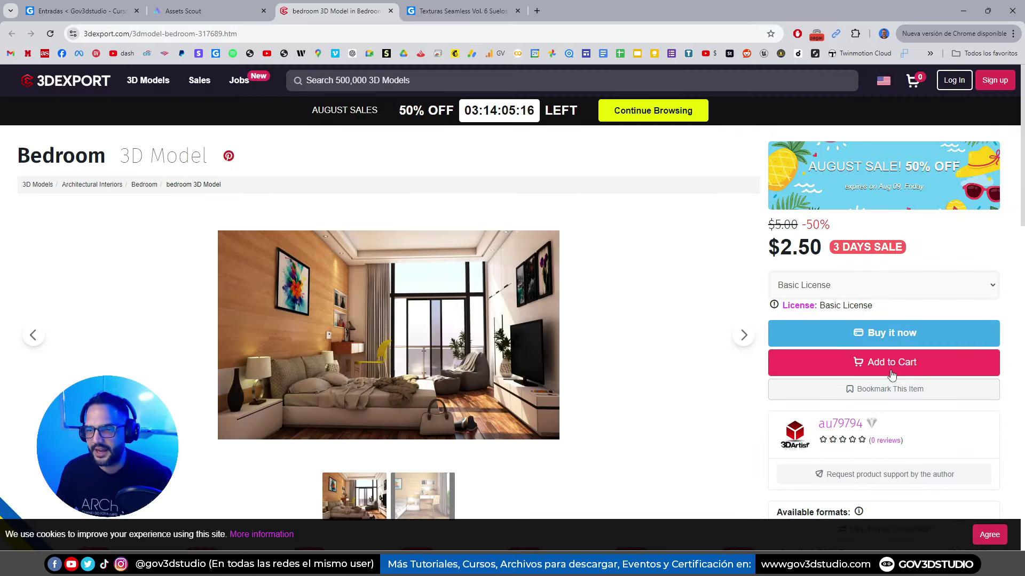
{"action": "scroll", "coordinate": [439, 312], "scroll_direction": "down", "scroll_amount": 4}
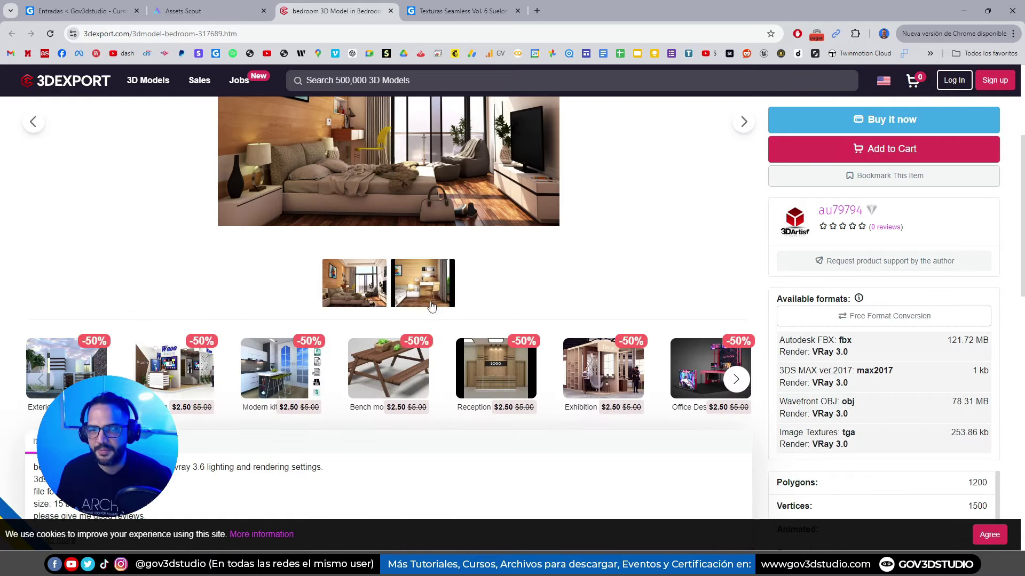
{"action": "scroll", "coordinate": [430, 281], "scroll_direction": "up", "scroll_amount": 4}
{"action": "left_click", "coordinate": [390, 11]}
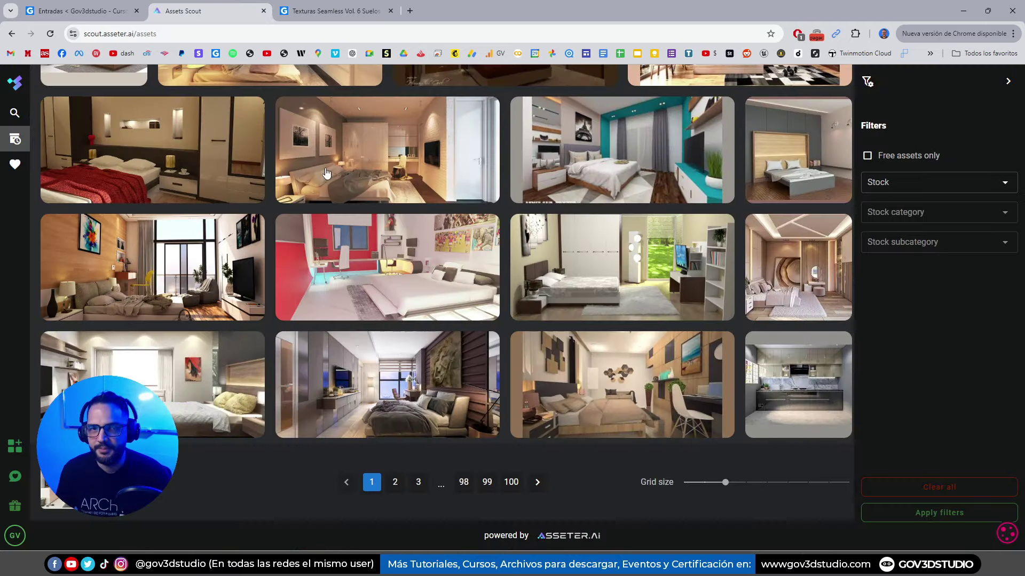
{"action": "scroll", "coordinate": [744, 337], "scroll_direction": "up", "scroll_amount": 2}
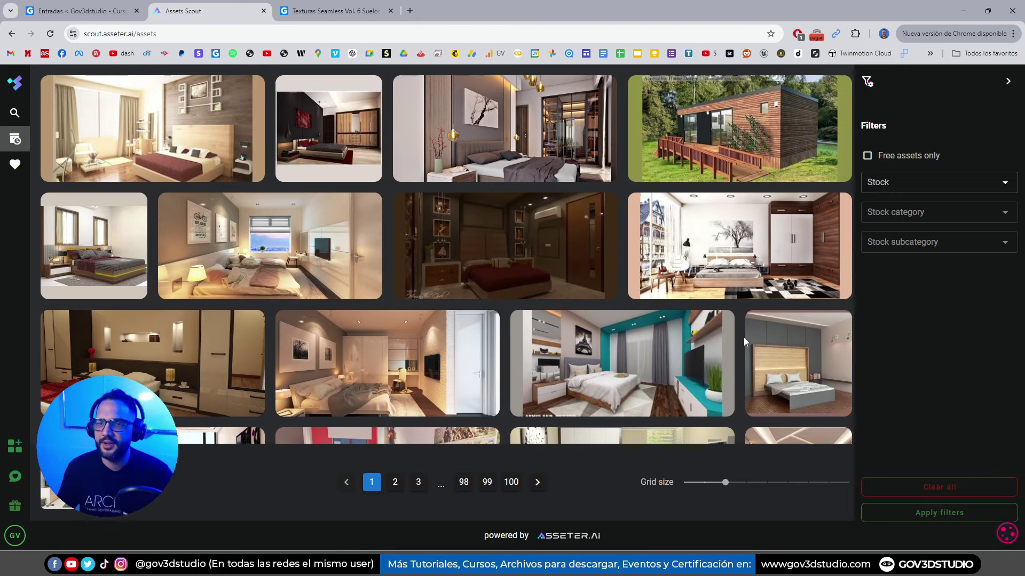
Apply the Free assets only filter, then open the free bedroom Aroza model on 3dsky
{"action": "left_click", "coordinate": [866, 156]}
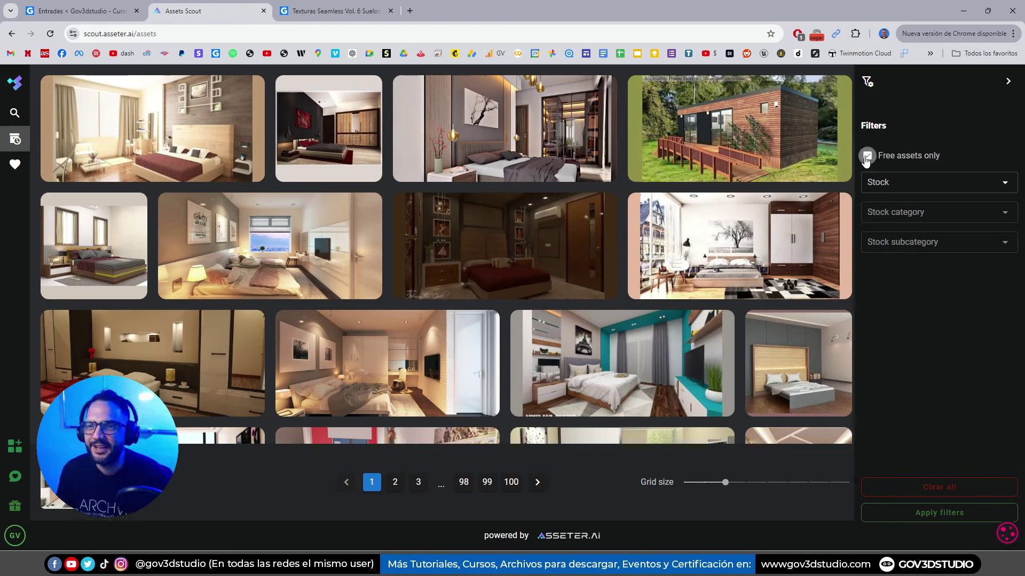
{"action": "left_click", "coordinate": [924, 512]}
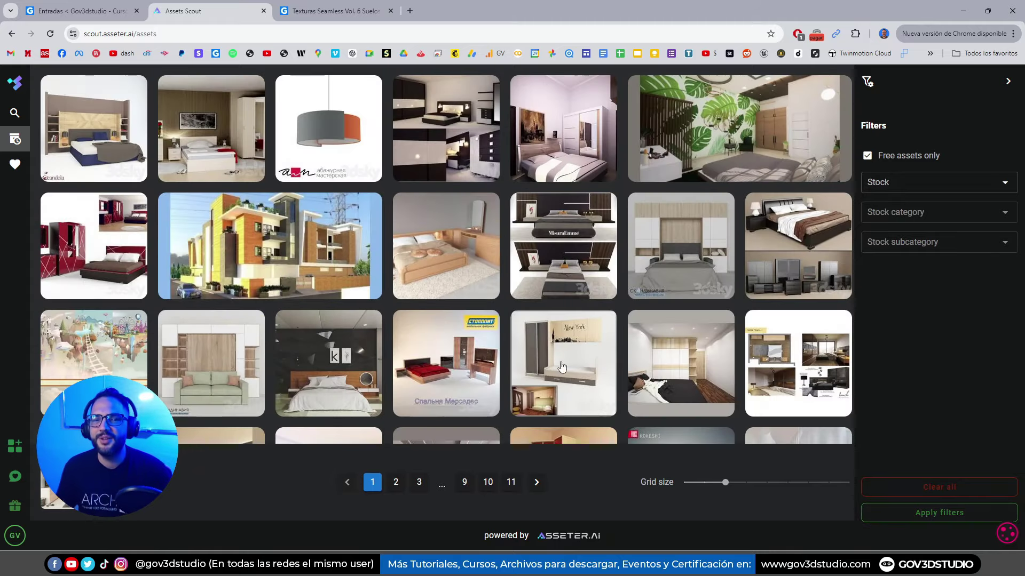
{"action": "mouse_move", "coordinate": [446, 246]}
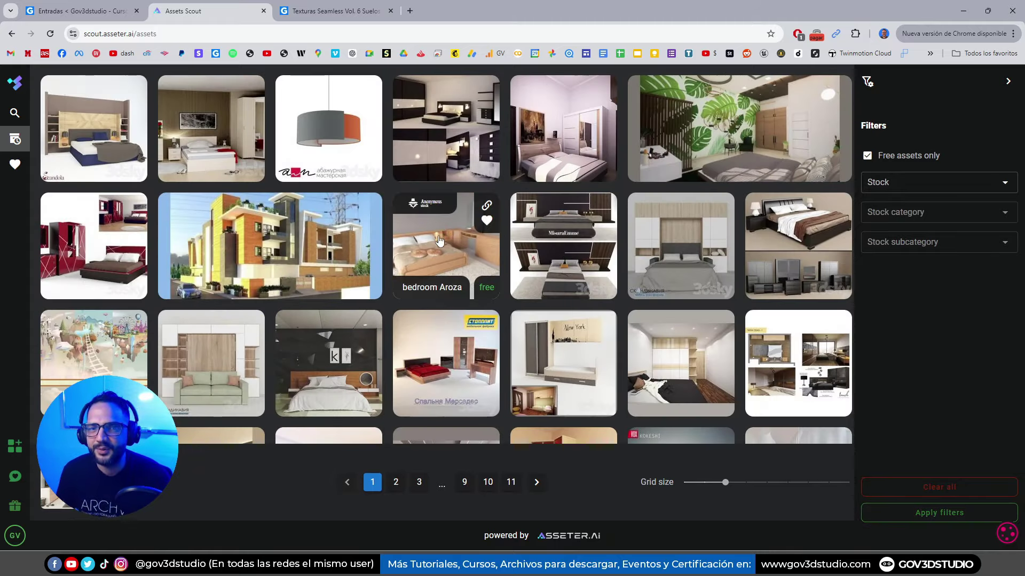
{"action": "left_click", "coordinate": [439, 241]}
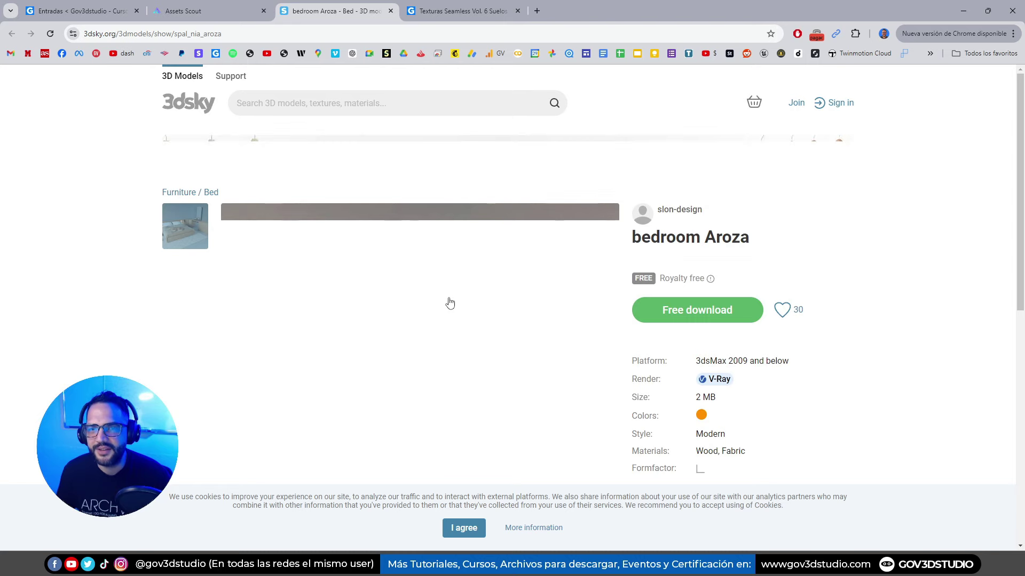
Close the 3dsky bedroom Aroza page to return to Scout's 11-page free bedroom results
{"action": "scroll", "coordinate": [432, 288], "scroll_direction": "down", "scroll_amount": 2}
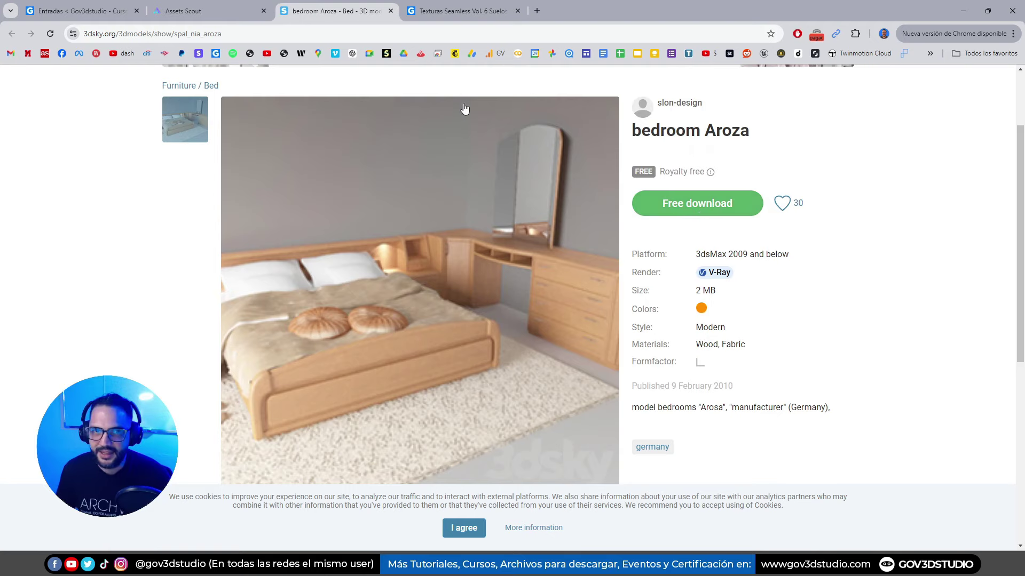
{"action": "left_click", "coordinate": [391, 11]}
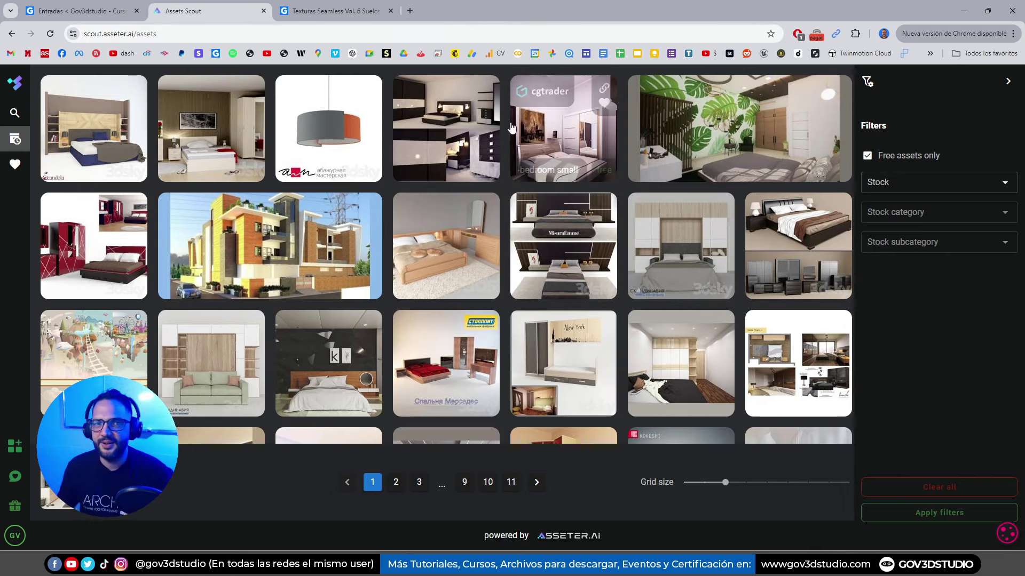
Run a Scout picture search with the uploaded Atequiza_Imagen021_EDIT bedroom photo
{"action": "left_click", "coordinate": [15, 113]}
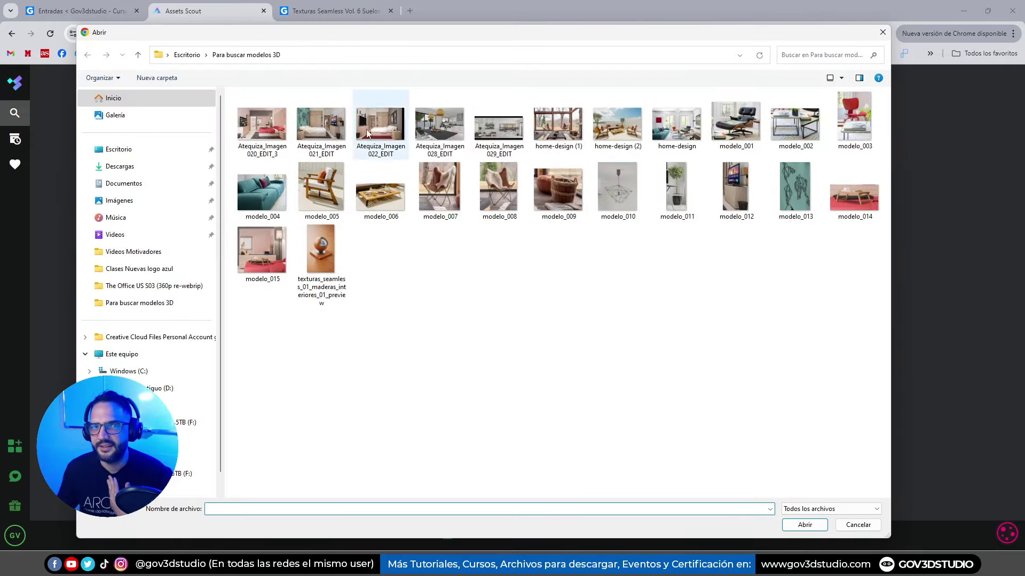
{"action": "double_click", "coordinate": [326, 132]}
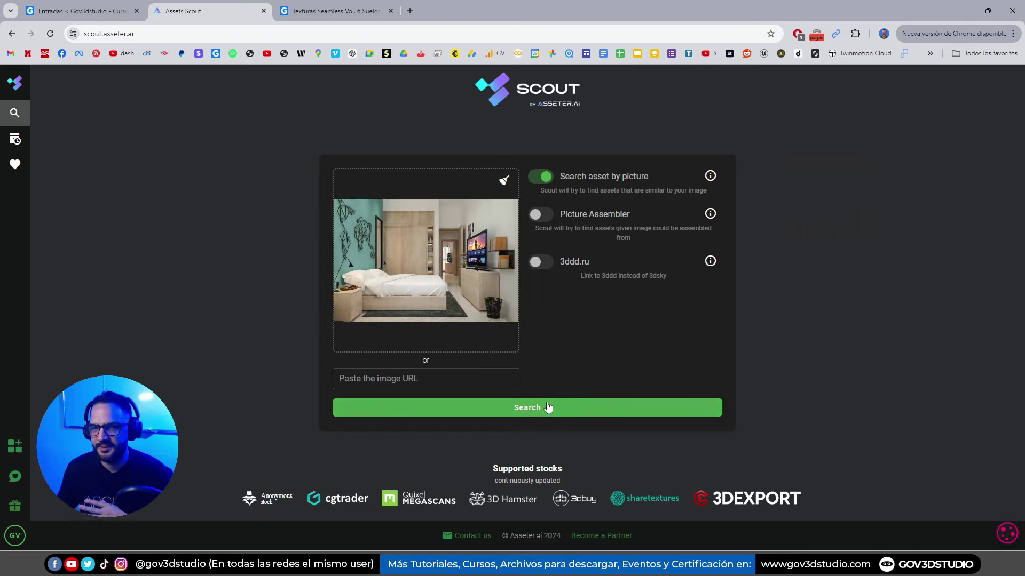
{"action": "left_click", "coordinate": [545, 408]}
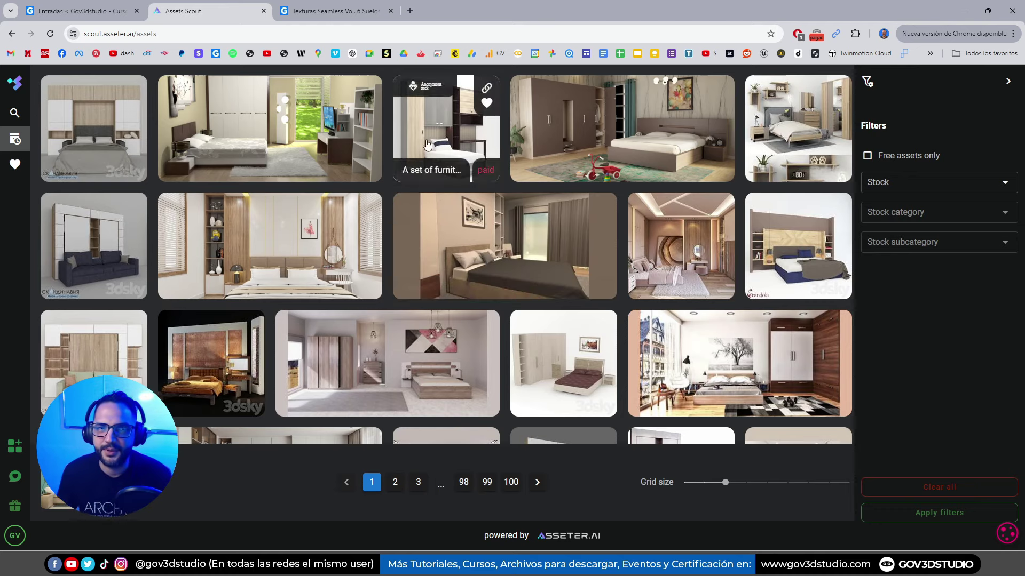
In a new tab, search Google Images for 'silla de dentista'
{"action": "left_click", "coordinate": [410, 10]}
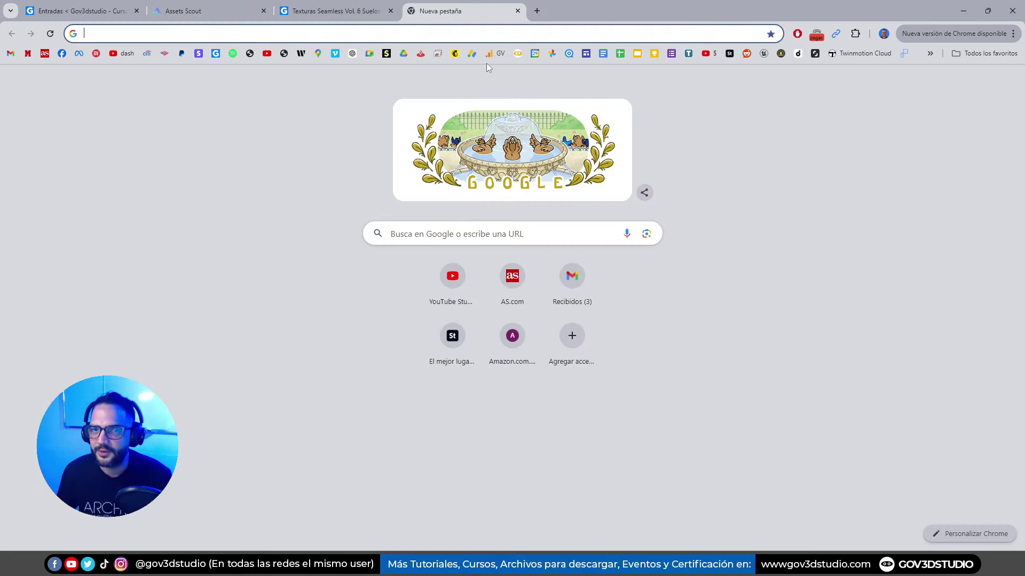
{"action": "left_click", "coordinate": [509, 230]}
{"action": "type", "text": "sil"}
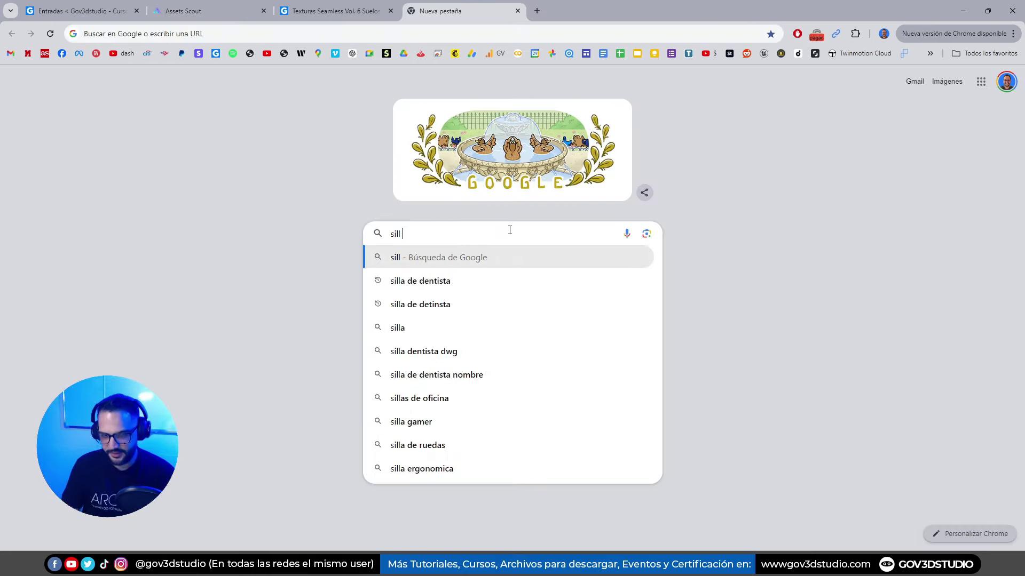
{"action": "type", "text": "l"}
{"action": "left_click", "coordinate": [459, 274]}
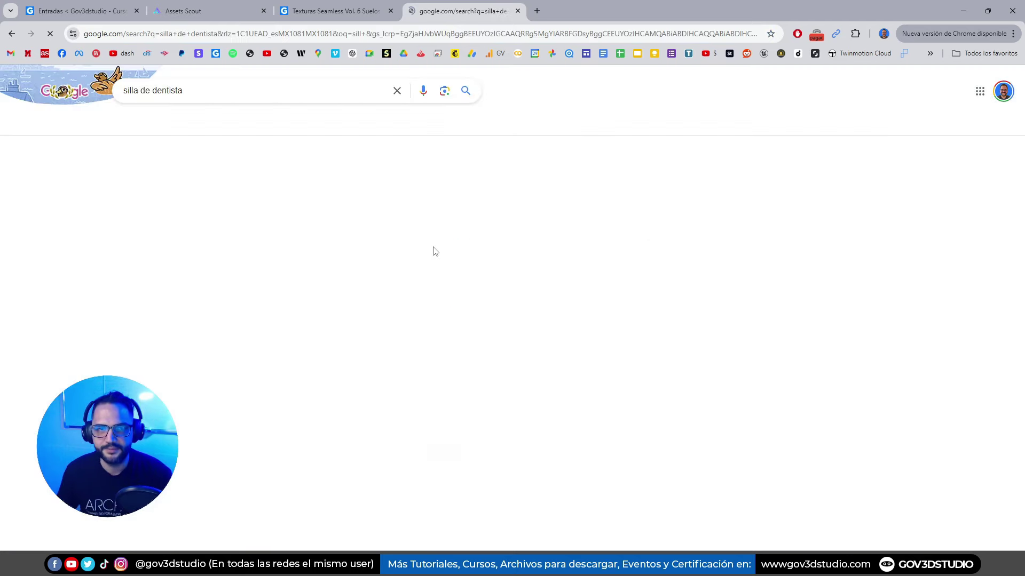
{"action": "left_click", "coordinate": [216, 125]}
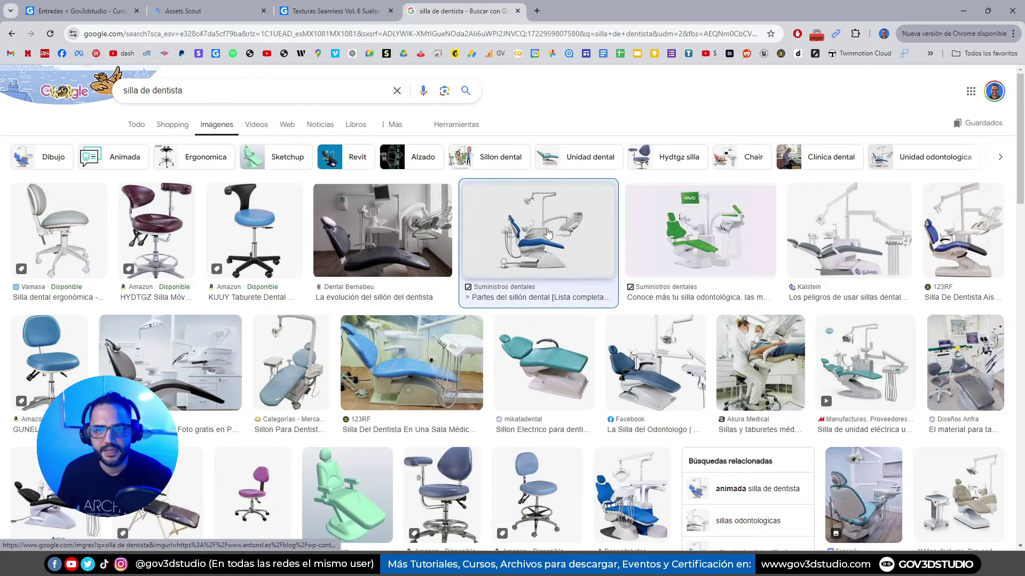
Copy the blue dental chair image's address and return to the Scout tab
{"action": "left_click", "coordinate": [549, 246]}
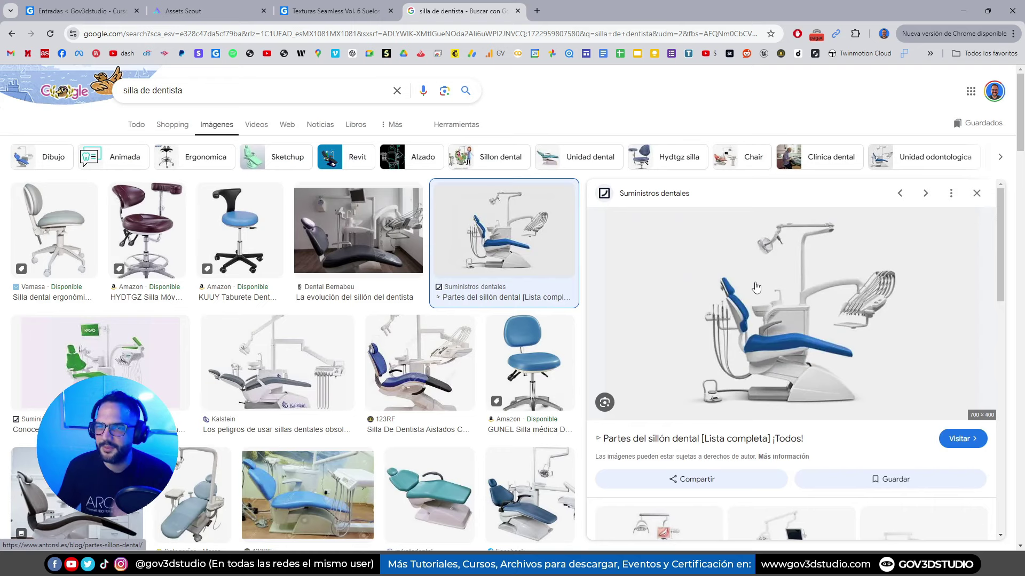
{"action": "right_click", "coordinate": [756, 287]}
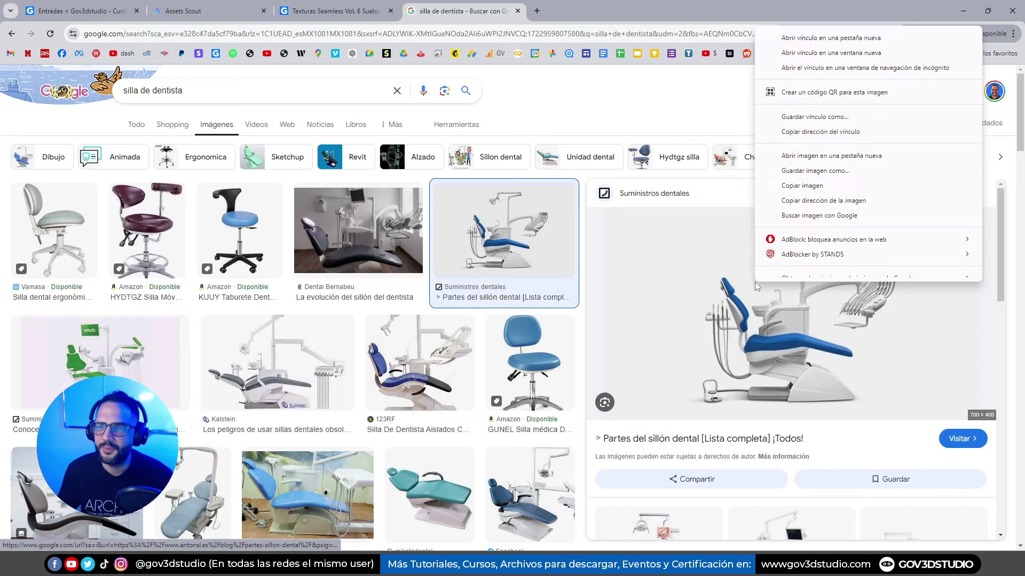
{"action": "left_click", "coordinate": [802, 209]}
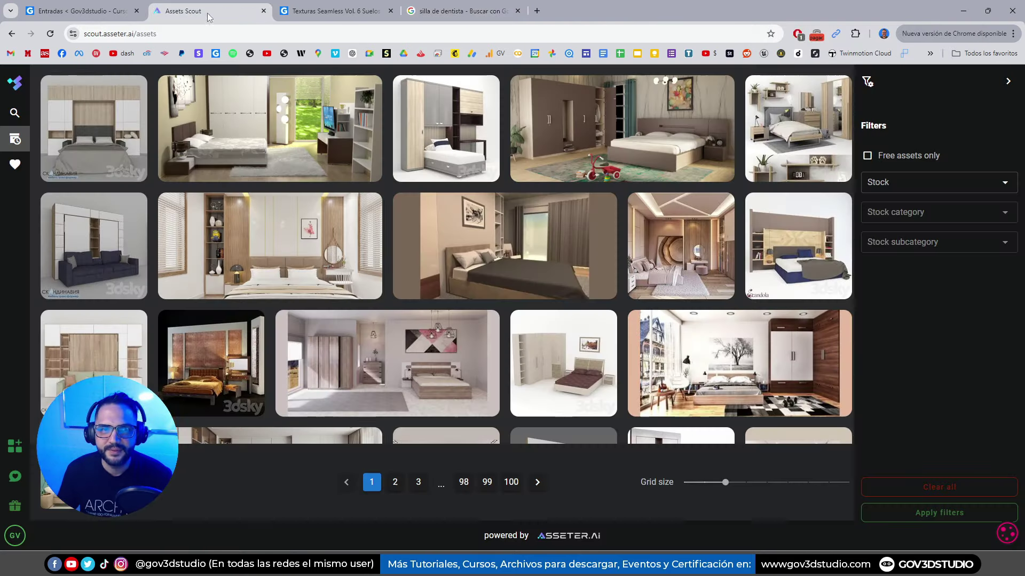
{"action": "left_click", "coordinate": [206, 11]}
Paste the copied dental chair image URL into Scout's picture search and search
{"action": "left_click", "coordinate": [11, 114]}
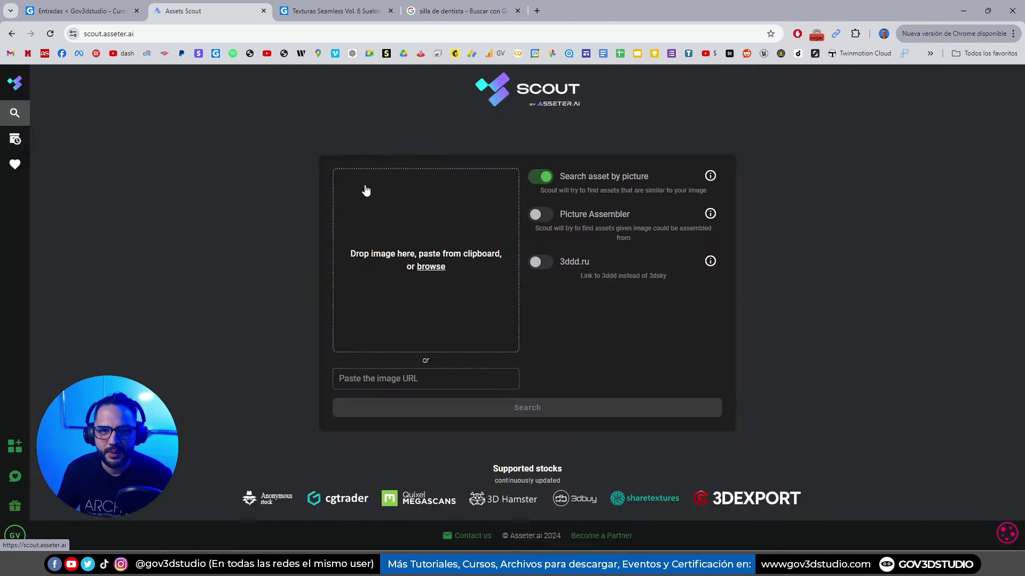
{"action": "left_click", "coordinate": [419, 380]}
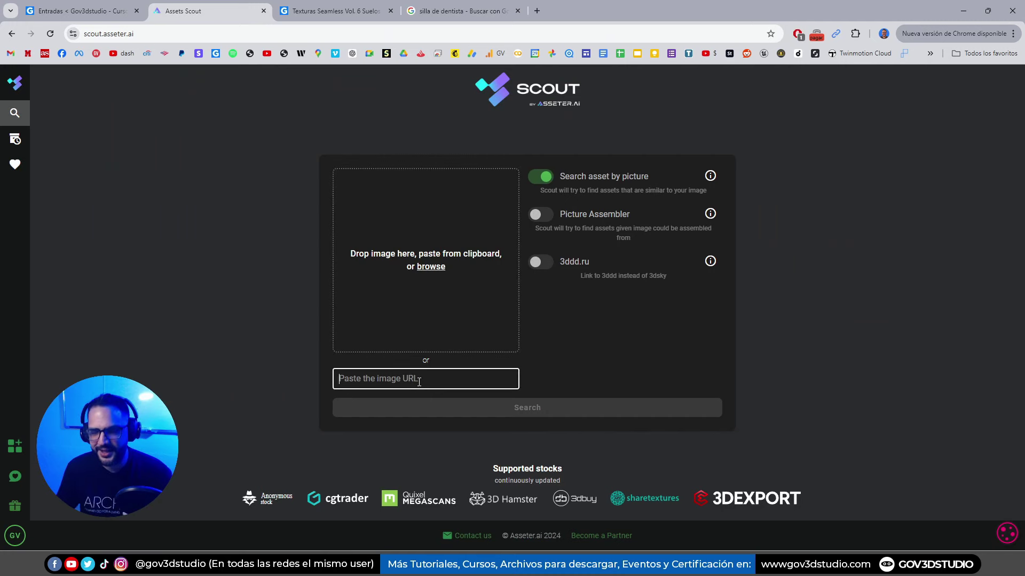
{"action": "key", "text": "ctrl+v"}
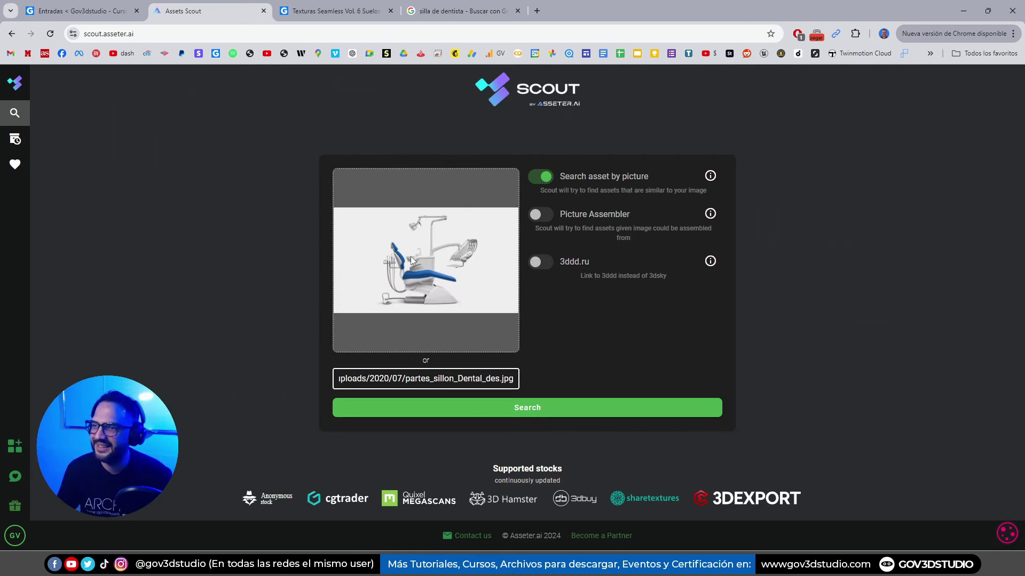
{"action": "left_click", "coordinate": [526, 409]}
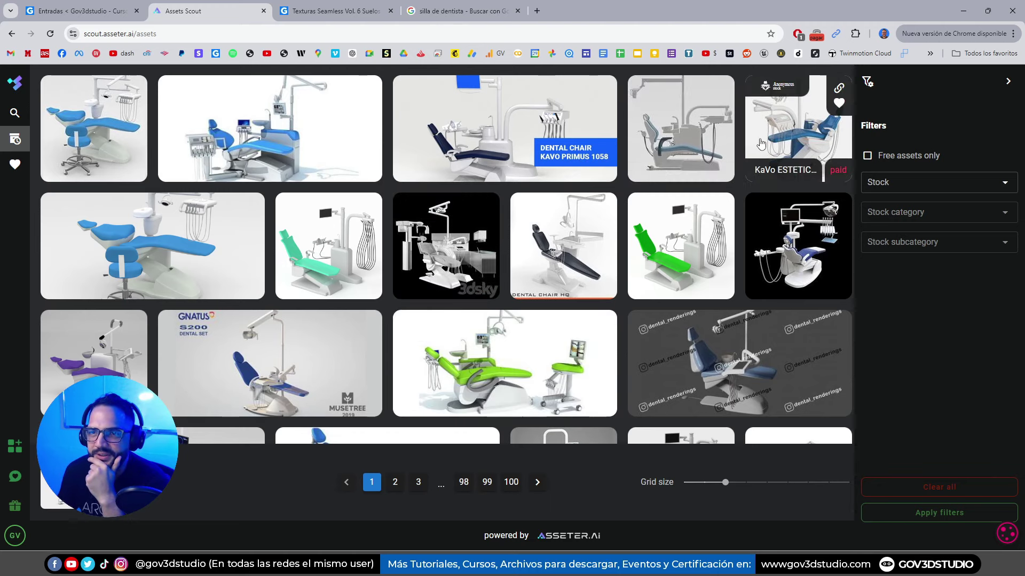
Open the Dental Station model on CGTrader and highlight its $69.00 price
{"action": "left_click", "coordinate": [260, 139]}
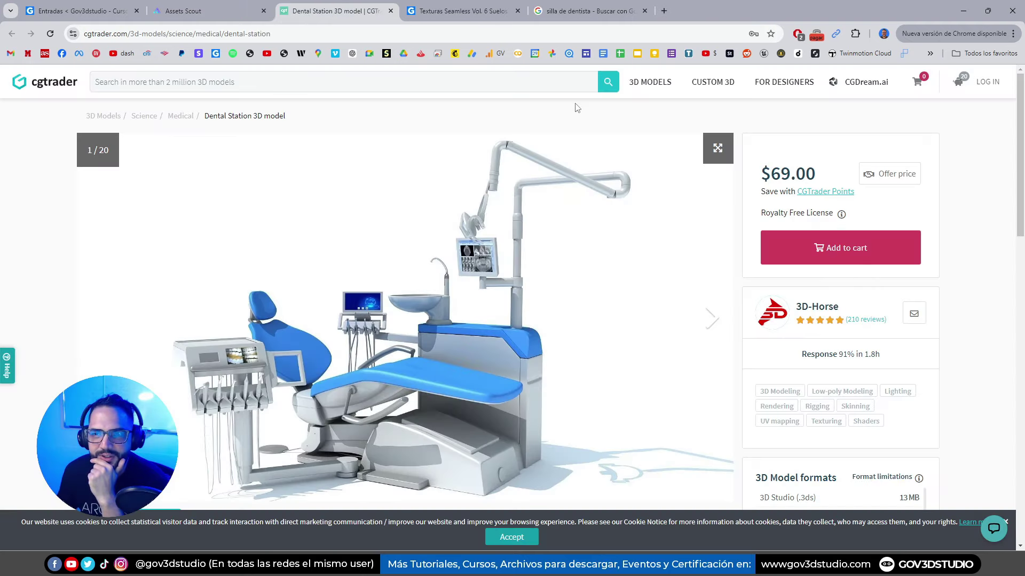
{"action": "left_click_drag", "start_coordinate": [820, 176], "coordinate": [772, 174]}
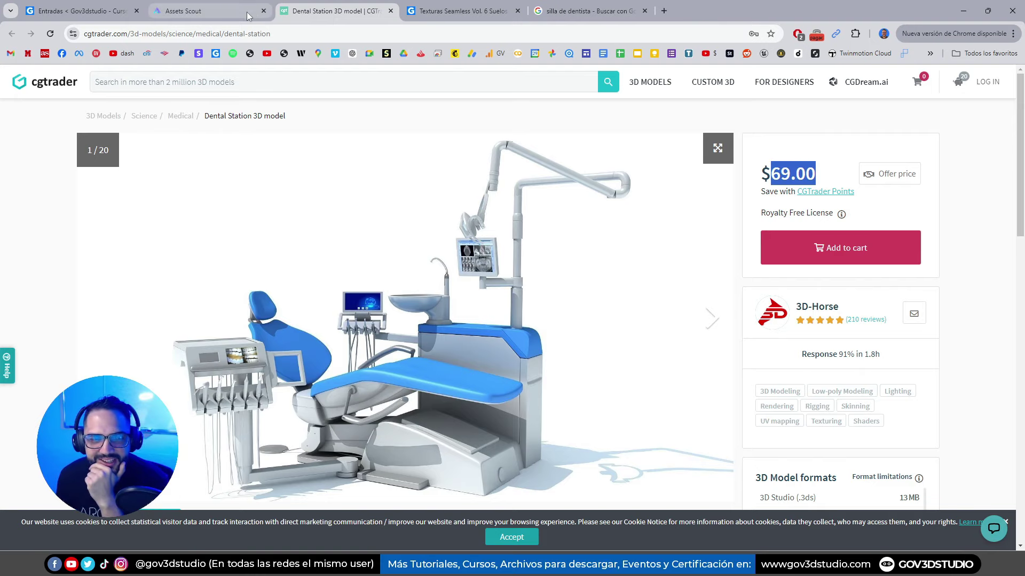
Close the CGTrader Dental Station tab and browse Scout's dental chair results
{"action": "left_click", "coordinate": [390, 11]}
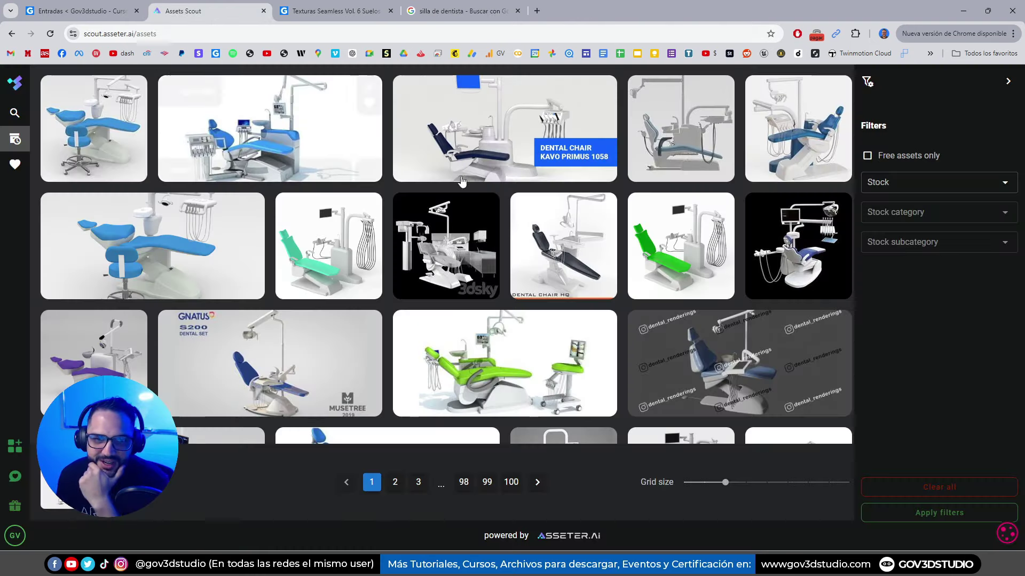
{"action": "scroll", "coordinate": [459, 205], "scroll_direction": "down", "scroll_amount": 1}
{"action": "scroll", "coordinate": [458, 205], "scroll_direction": "down", "scroll_amount": 5}
{"action": "scroll", "coordinate": [458, 206], "scroll_direction": "up", "scroll_amount": 8}
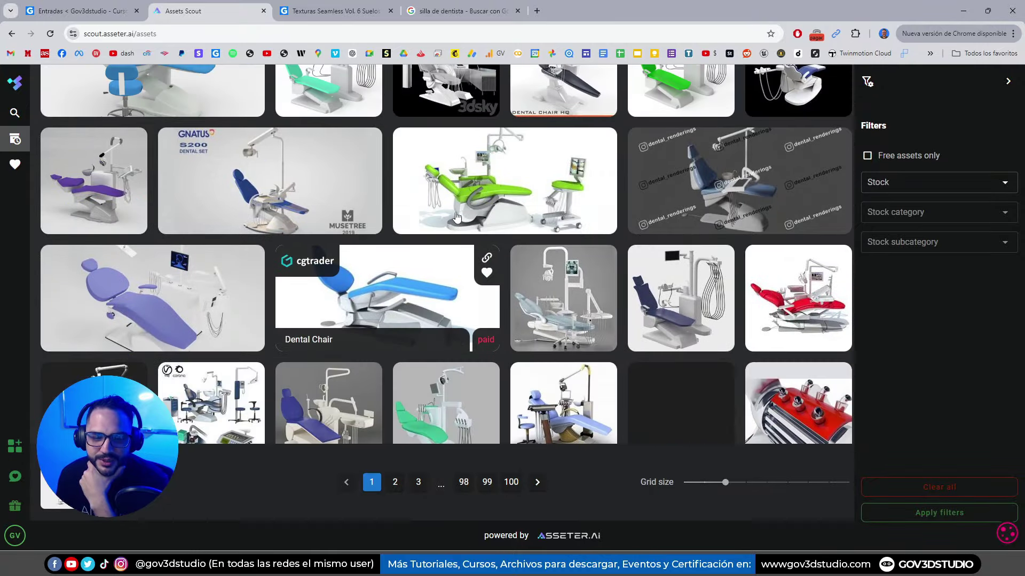
Search Scout for assets matching an uploaded kitchen photo
{"action": "left_click", "coordinate": [15, 113]}
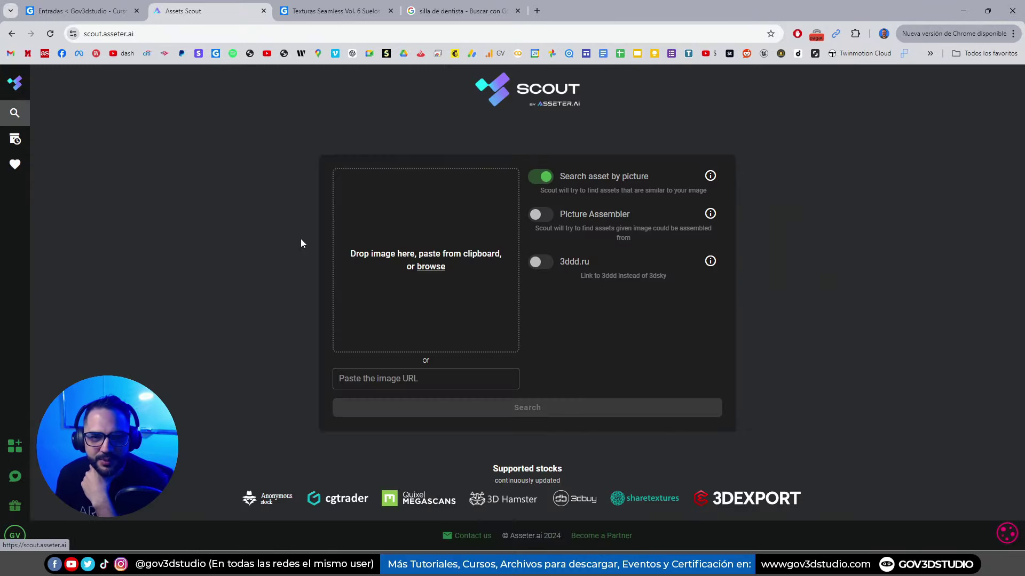
{"action": "left_click", "coordinate": [429, 269]}
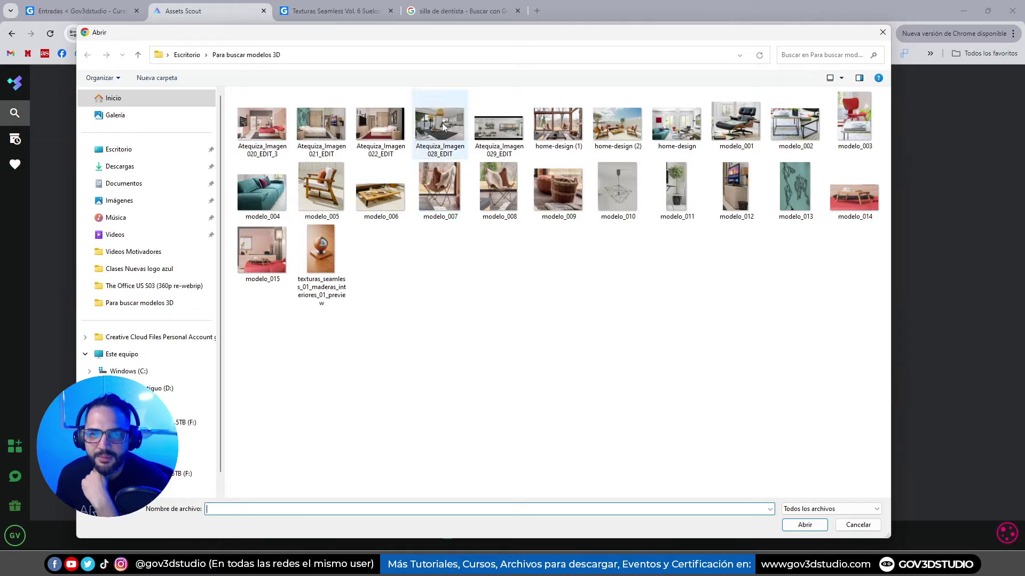
{"action": "double_click", "coordinate": [435, 177]}
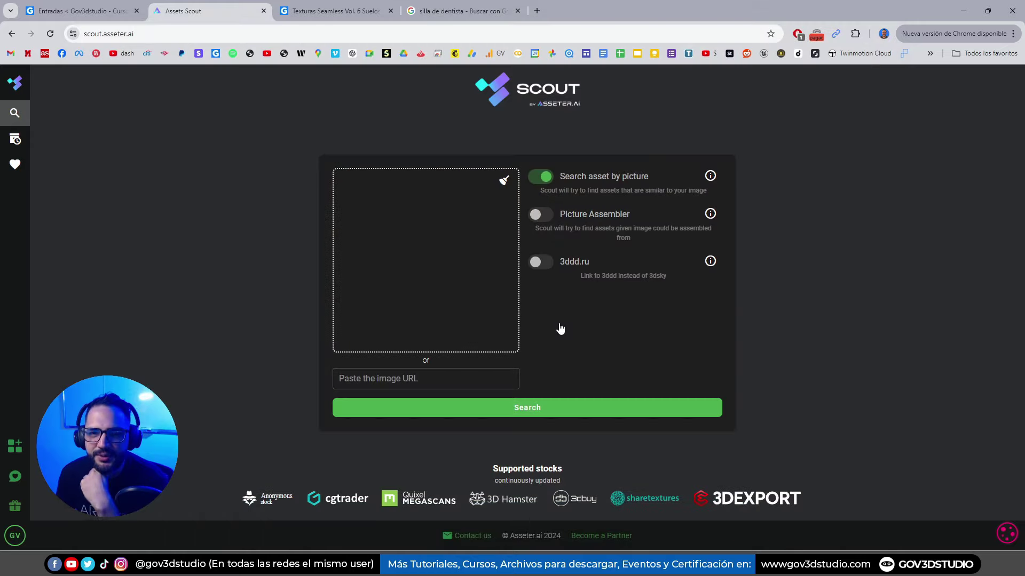
{"action": "left_click", "coordinate": [539, 409]}
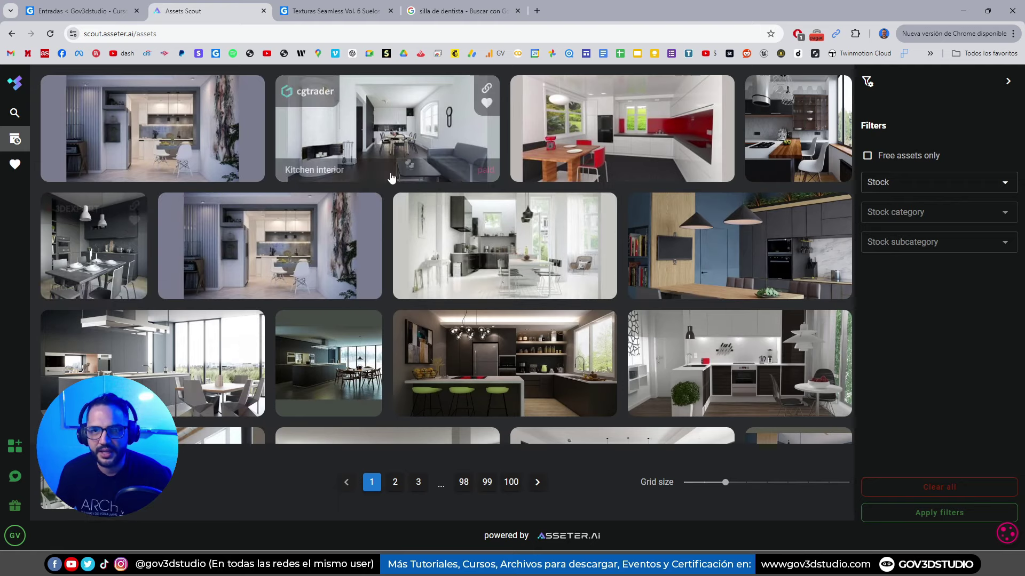
Open the Modern restaurant result from the kitchen matches in a background tab
{"action": "scroll", "coordinate": [582, 161], "scroll_direction": "down", "scroll_amount": 4}
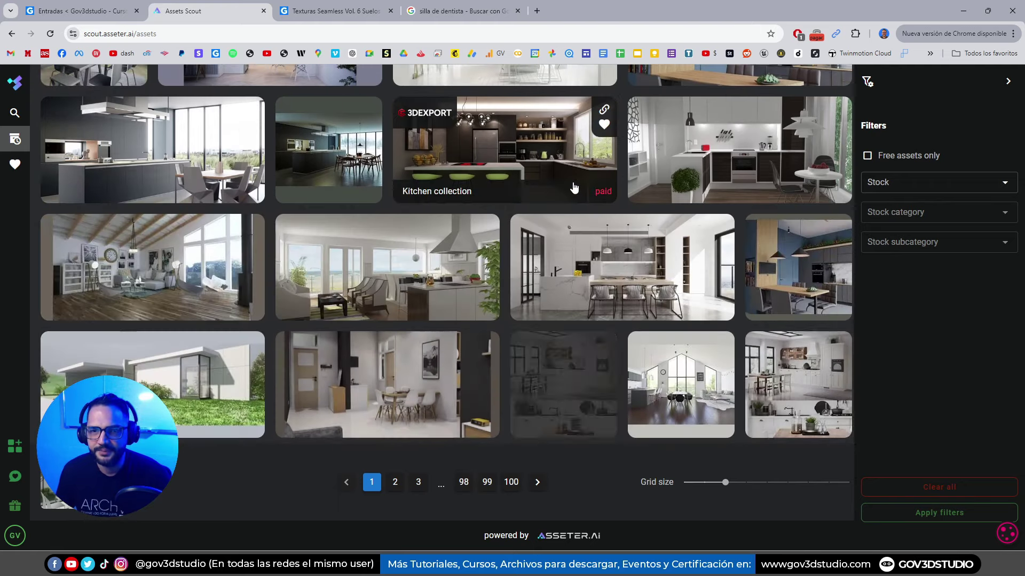
{"action": "scroll", "coordinate": [576, 208], "scroll_direction": "down", "scroll_amount": 1}
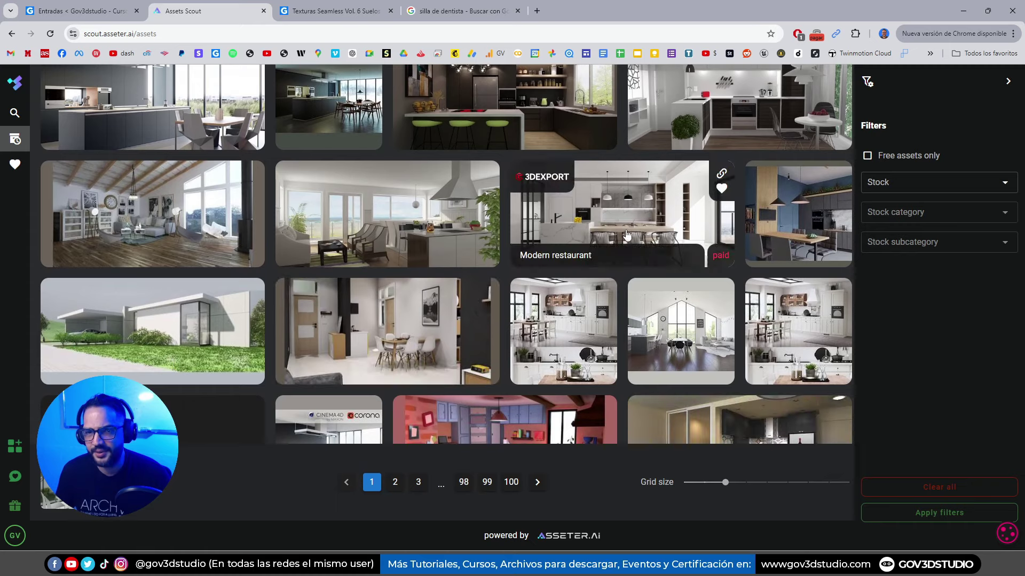
{"action": "middle_click", "coordinate": [577, 208]}
{"action": "scroll", "coordinate": [532, 171], "scroll_direction": "up", "scroll_amount": 1}
Review the 3DEXPORT Modern restaurant page, highlighting its $5.00 sale price, then close it
{"action": "left_click", "coordinate": [316, 15]}
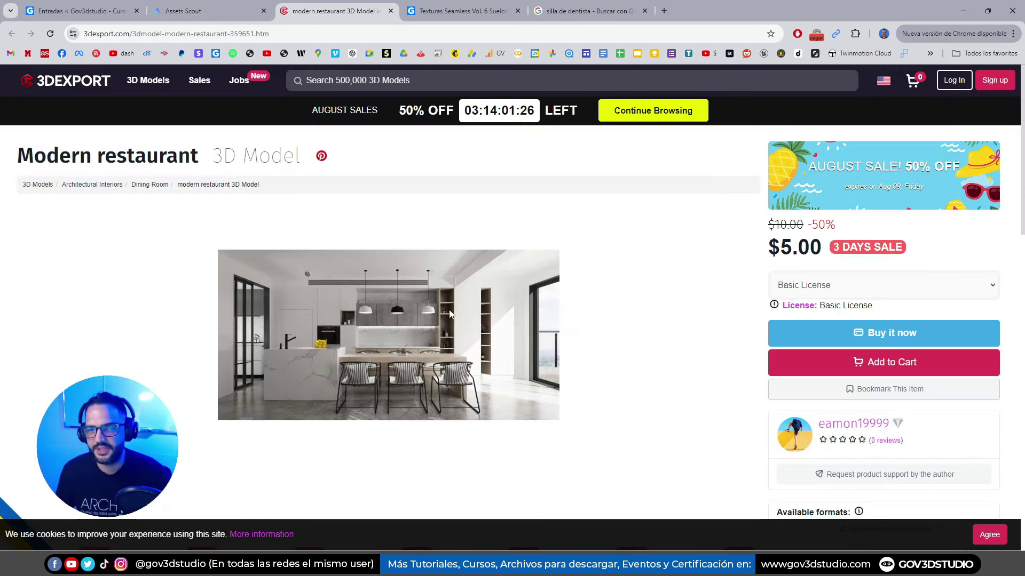
{"action": "scroll", "coordinate": [413, 365], "scroll_direction": "down", "scroll_amount": 2}
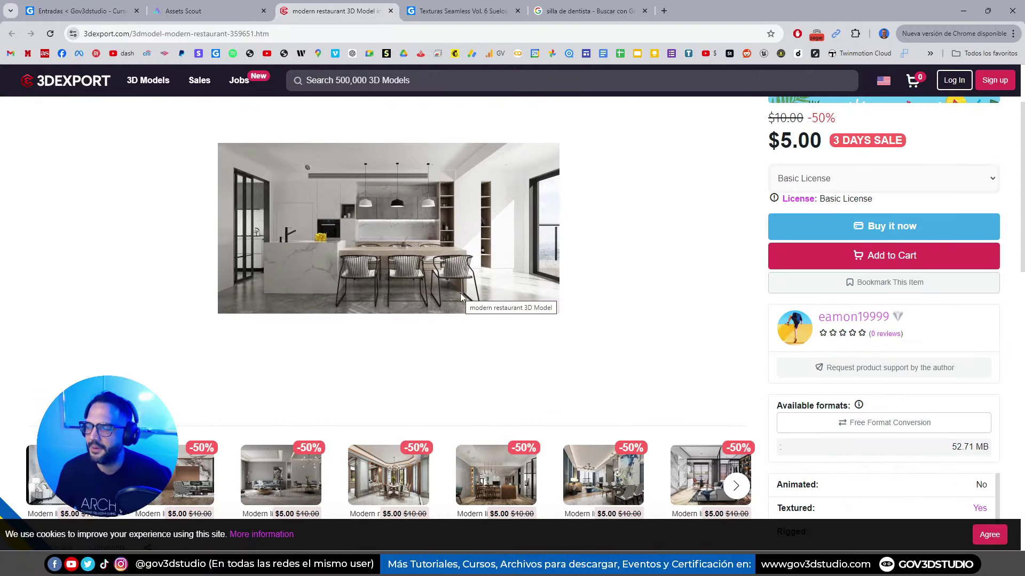
{"action": "scroll", "coordinate": [461, 283], "scroll_direction": "up", "scroll_amount": 2}
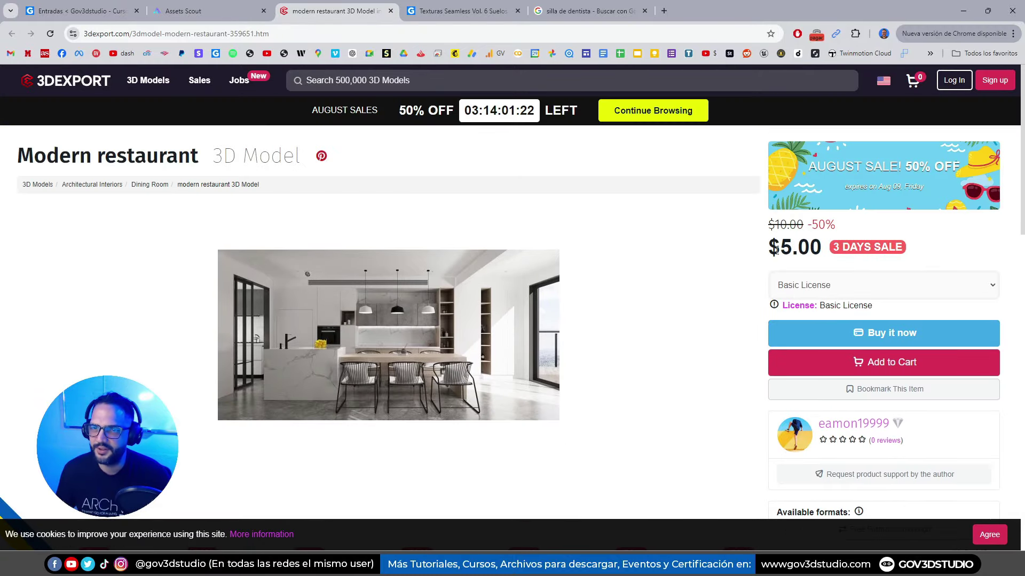
{"action": "double_click", "coordinate": [801, 247]}
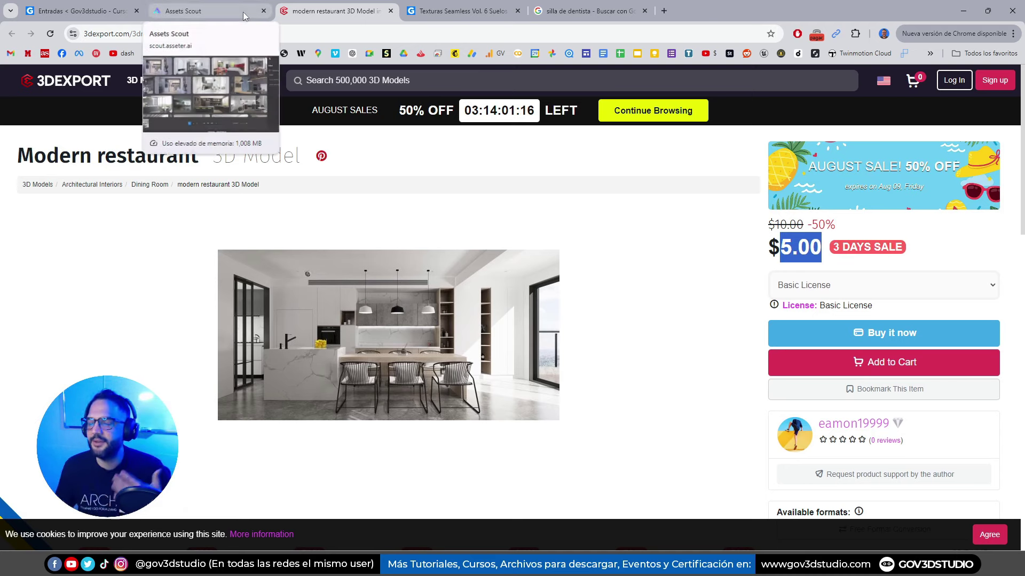
{"action": "left_click", "coordinate": [390, 11]}
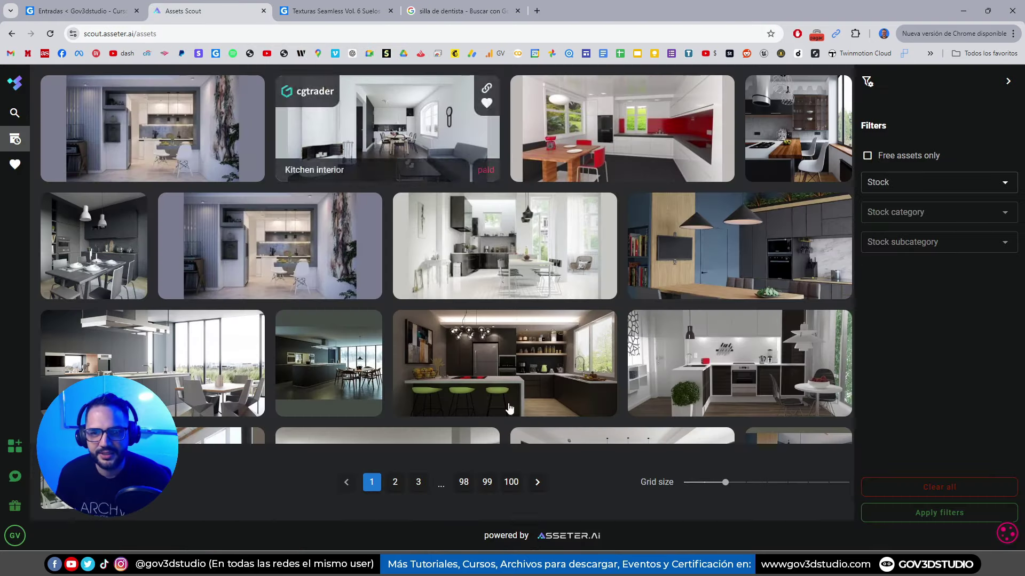
Search Scout for assets matching the uploaded home-design living room photo
{"action": "left_click", "coordinate": [14, 114]}
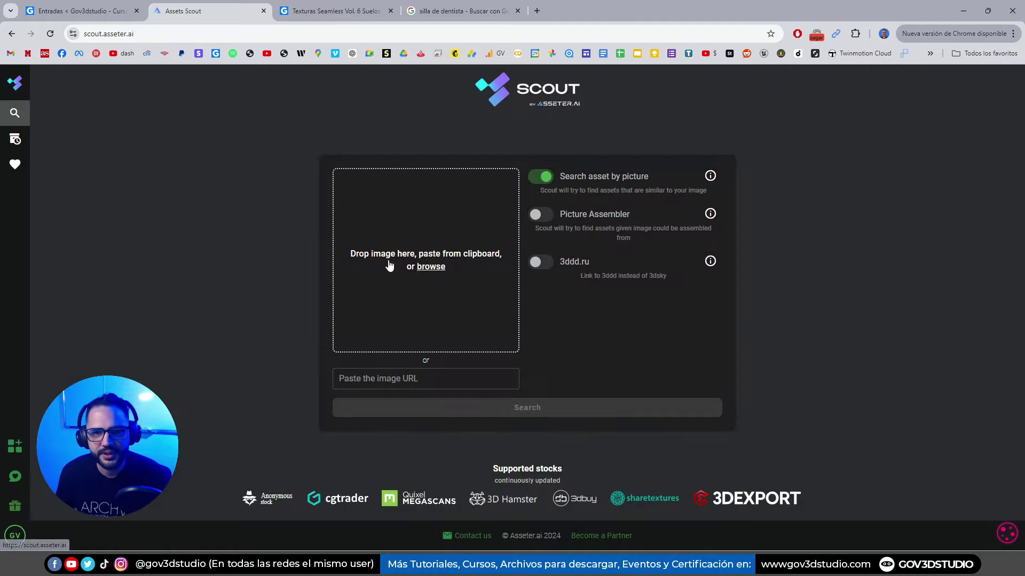
{"action": "left_click", "coordinate": [430, 266]}
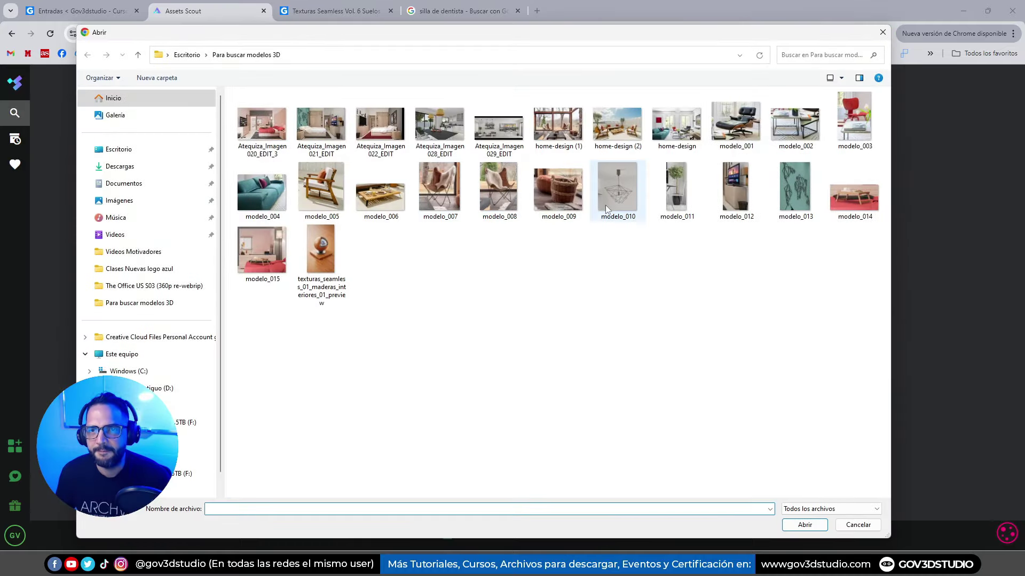
{"action": "double_click", "coordinate": [676, 137]}
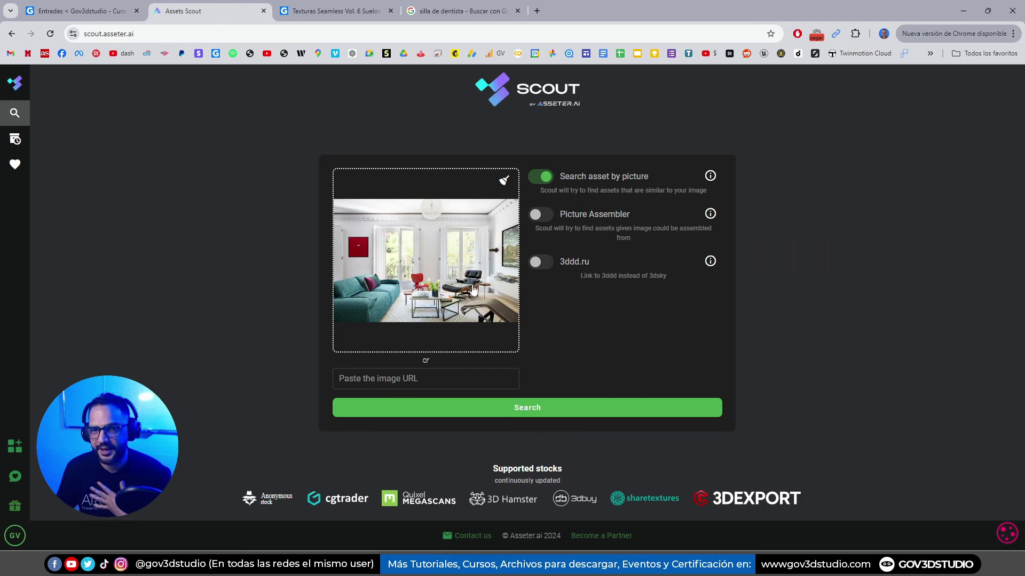
{"action": "left_click", "coordinate": [531, 408]}
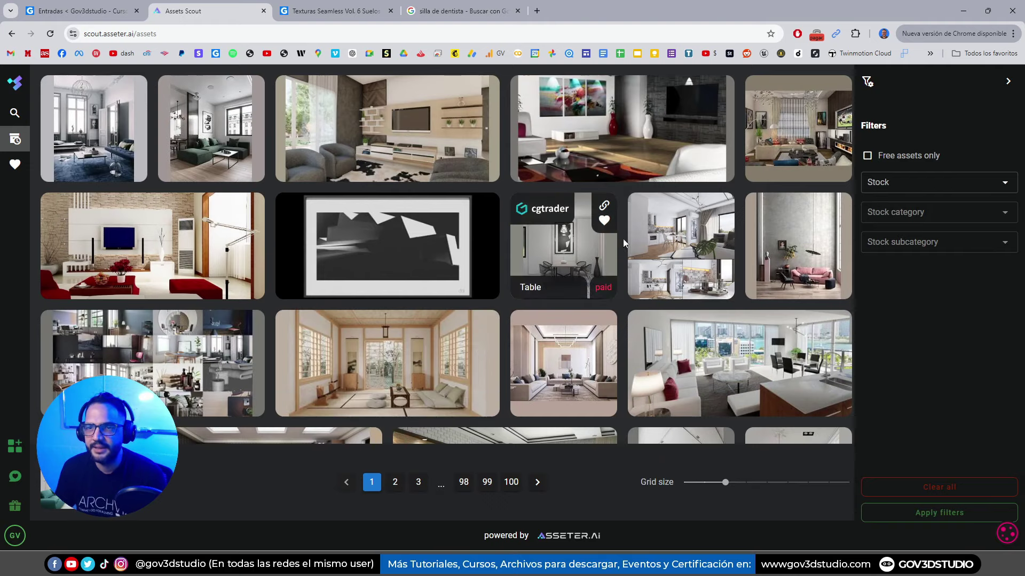
Scroll through the living-room interior matches, then return to the empty search-by-picture page
{"action": "scroll", "coordinate": [623, 238], "scroll_direction": "down", "scroll_amount": 4}
{"action": "scroll", "coordinate": [721, 284], "scroll_direction": "down", "scroll_amount": 1}
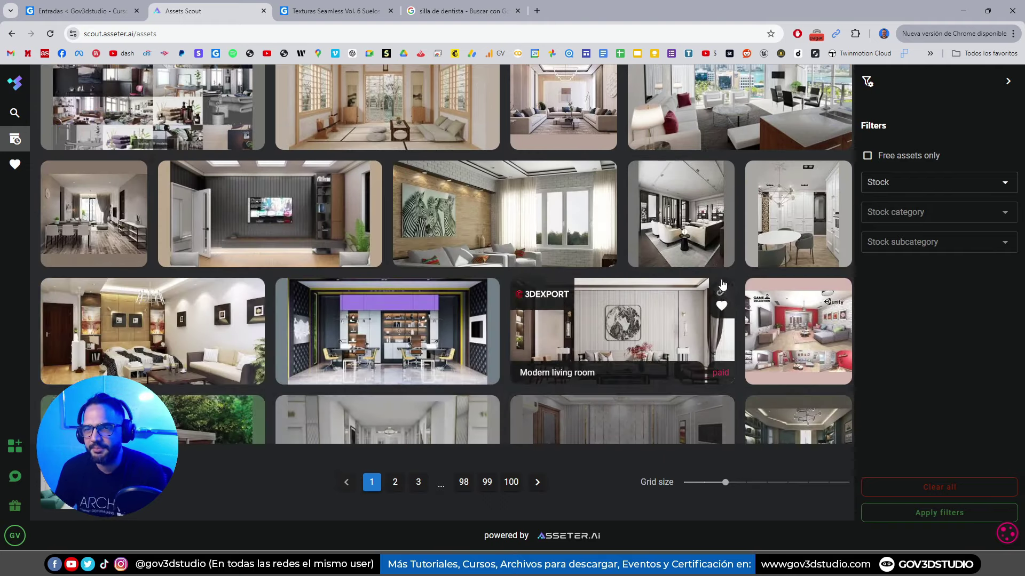
{"action": "scroll", "coordinate": [721, 285], "scroll_direction": "down", "scroll_amount": 4}
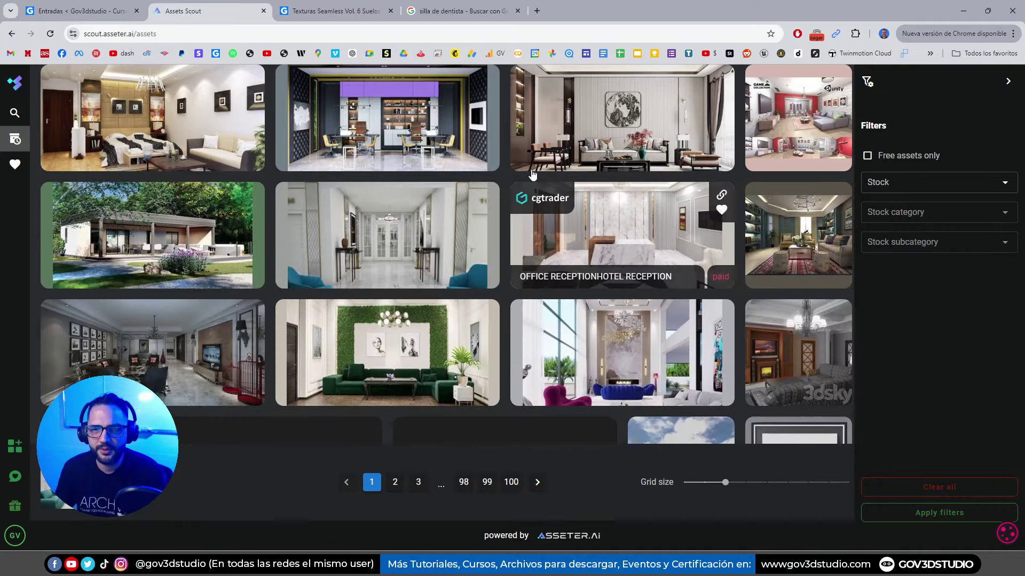
{"action": "scroll", "coordinate": [512, 192], "scroll_direction": "down", "scroll_amount": 5}
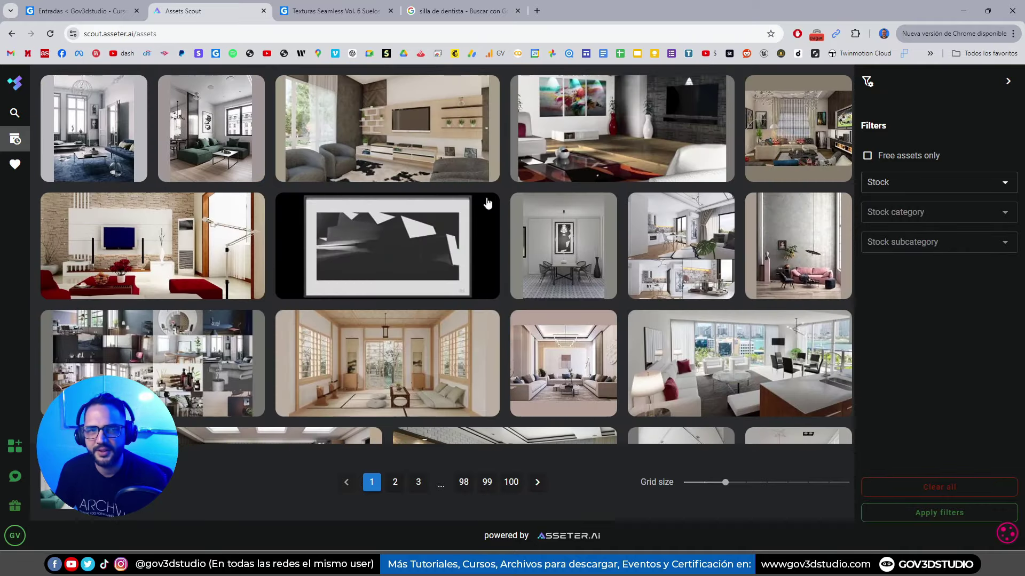
{"action": "left_click", "coordinate": [15, 112]}
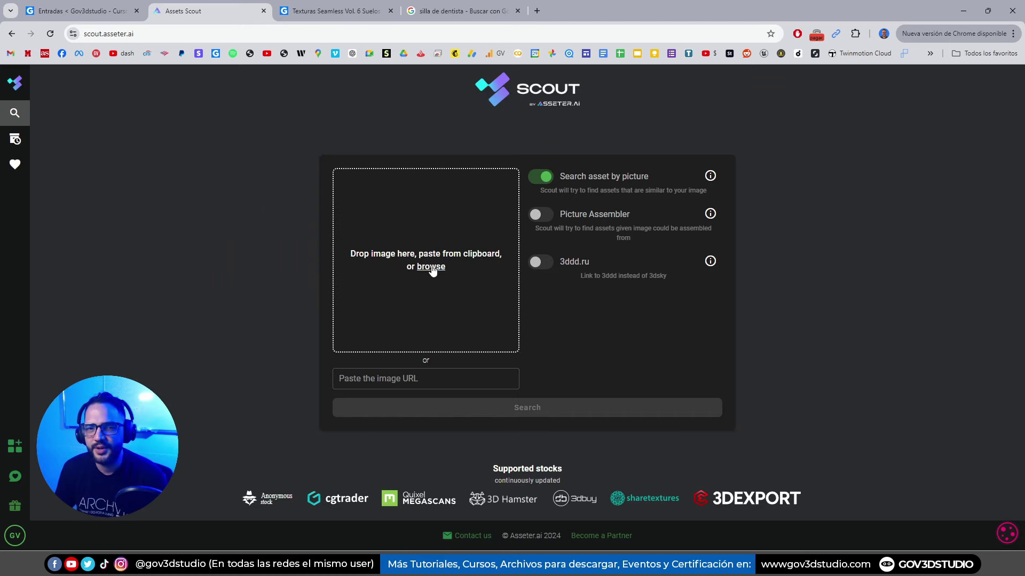
Upload the black leather lounge chair photo and search for matching Eames-style models
{"action": "left_click", "coordinate": [433, 267]}
{"action": "double_click", "coordinate": [741, 121]}
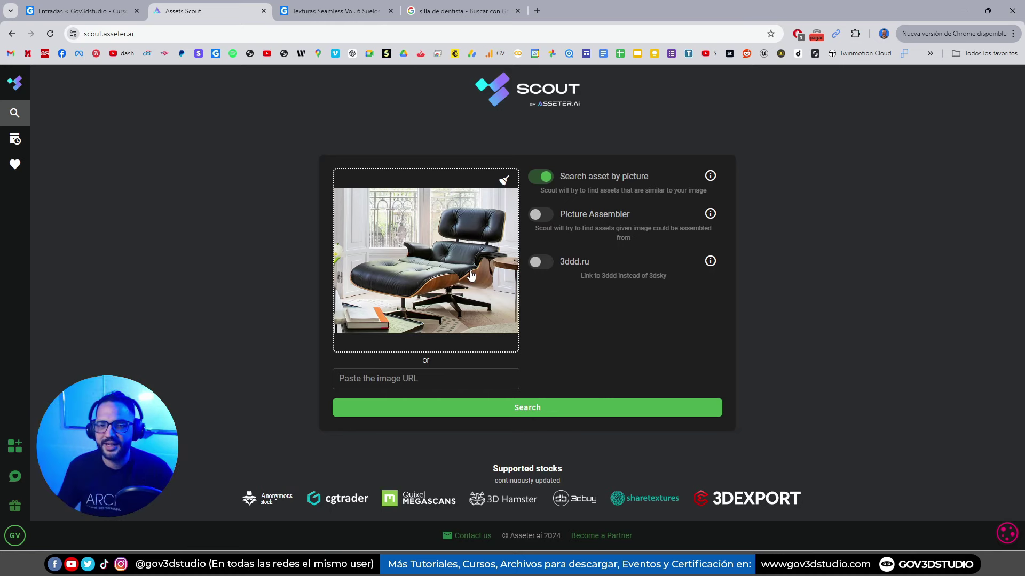
{"action": "left_click", "coordinate": [544, 407]}
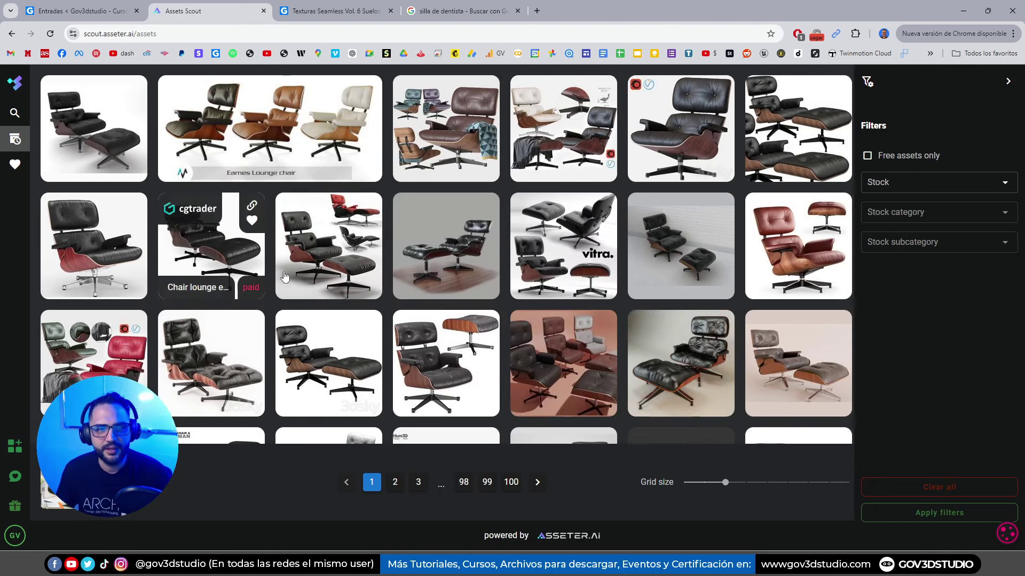
Open the $5.00 and $50.00 Eames lounge chair listings on CGTrader from the results
{"action": "left_click", "coordinate": [352, 266]}
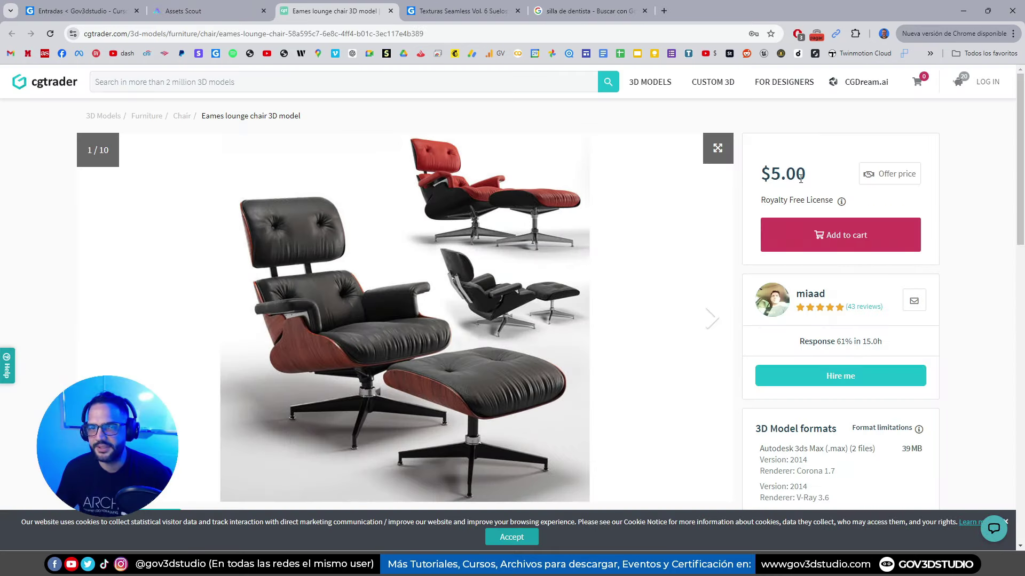
{"action": "left_click", "coordinate": [182, 11]}
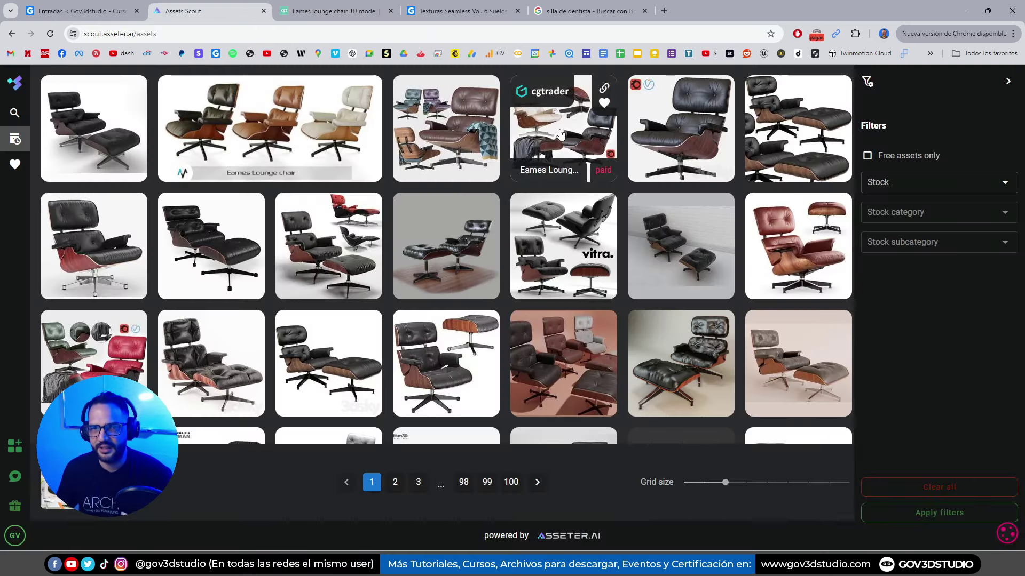
{"action": "left_click", "coordinate": [561, 133]}
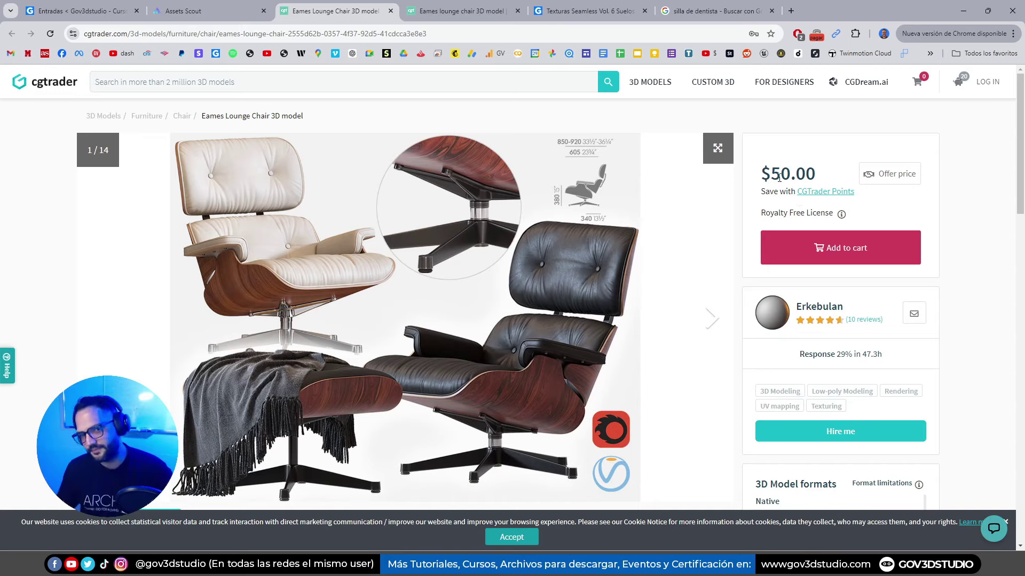
Compare the listings and page through the $5.00 chair's preview images to its rear view
{"action": "left_click", "coordinate": [459, 13]}
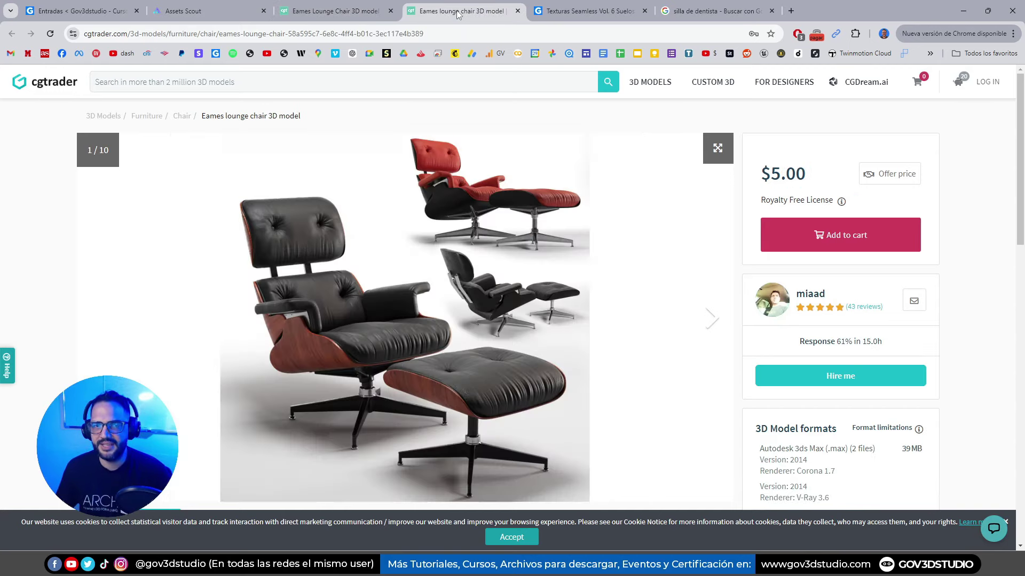
{"action": "left_click", "coordinate": [357, 12]}
{"action": "left_click", "coordinate": [443, 12]}
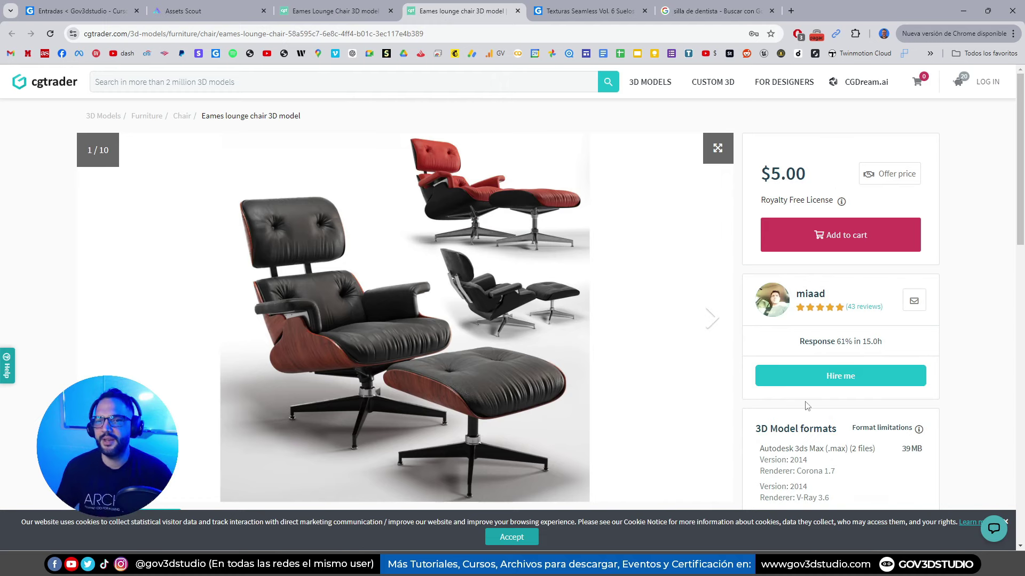
{"action": "left_click", "coordinate": [712, 319]}
{"action": "left_click", "coordinate": [711, 319]}
{"action": "left_click", "coordinate": [712, 319]}
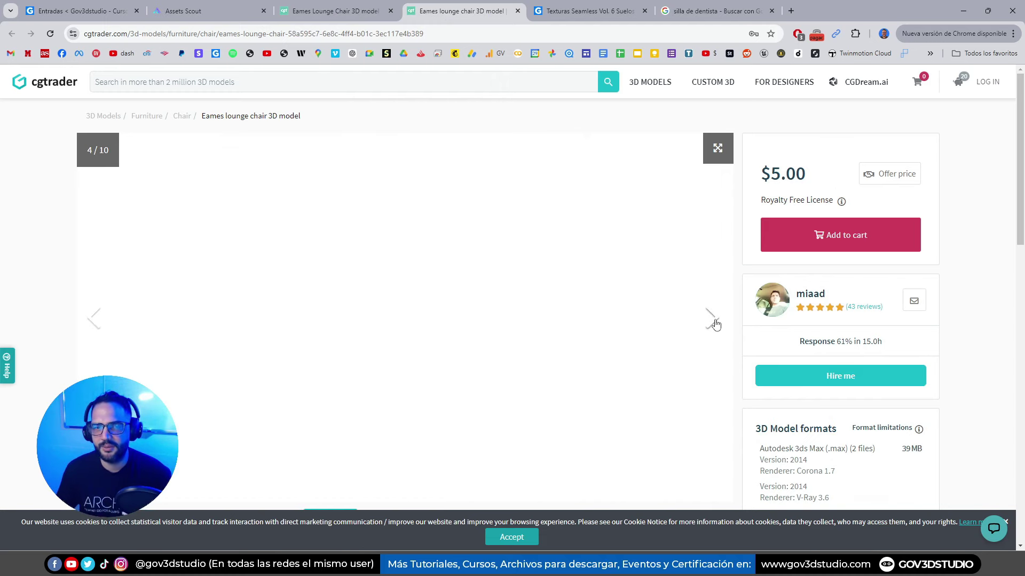
{"action": "left_click", "coordinate": [712, 319]}
{"action": "left_click", "coordinate": [714, 322]}
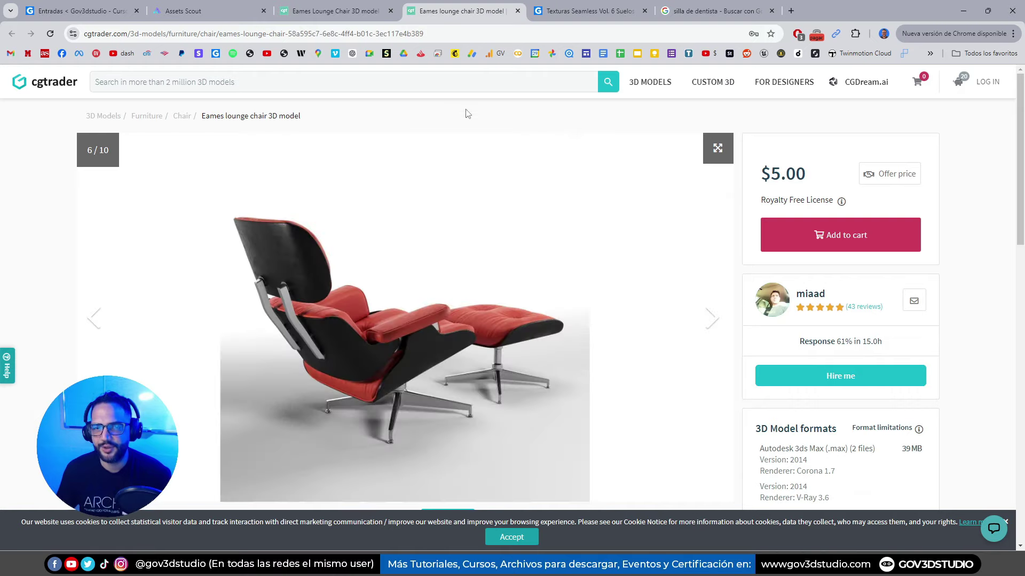
Close both Eames chair tabs and the enlarged floor texture, returning to the Scout chair results
{"action": "left_click", "coordinate": [391, 11]}
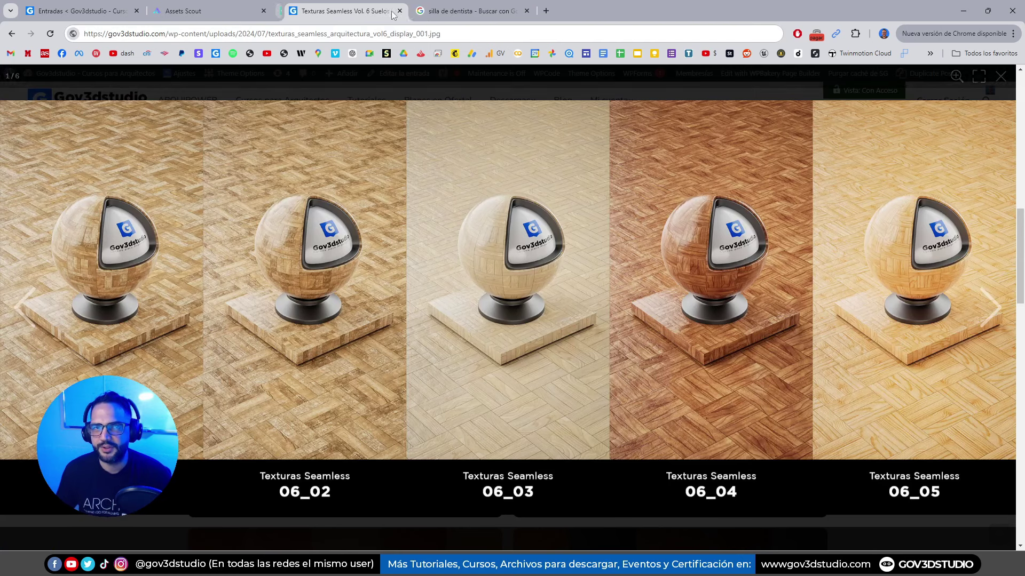
{"action": "left_click", "coordinate": [391, 11]}
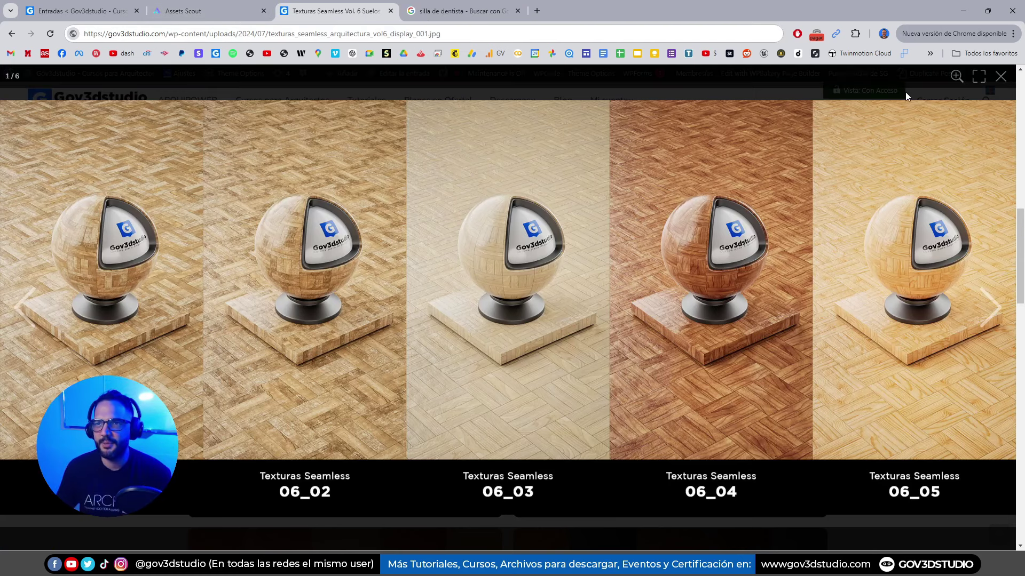
{"action": "left_click", "coordinate": [996, 76]}
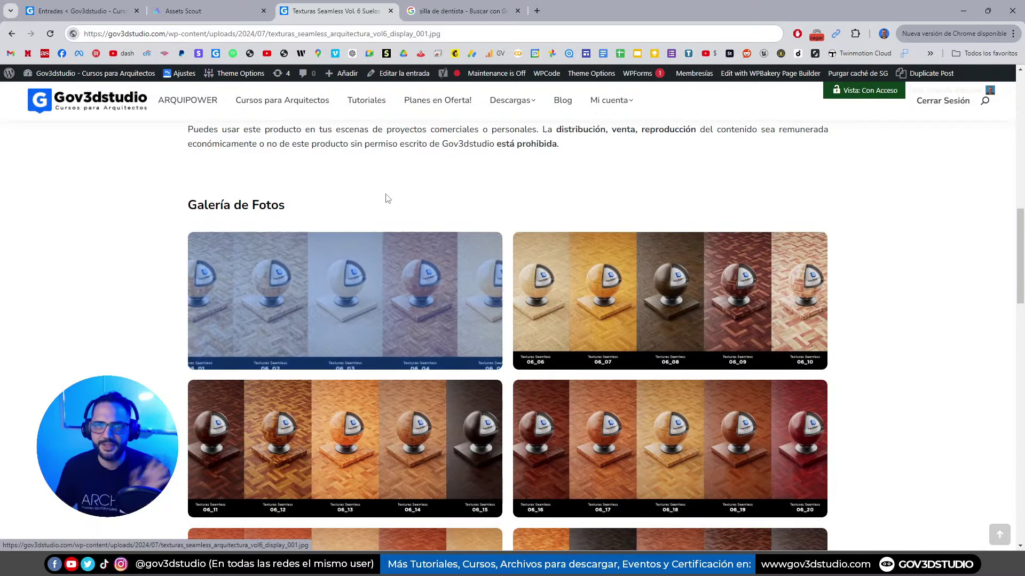
{"action": "left_click", "coordinate": [238, 8]}
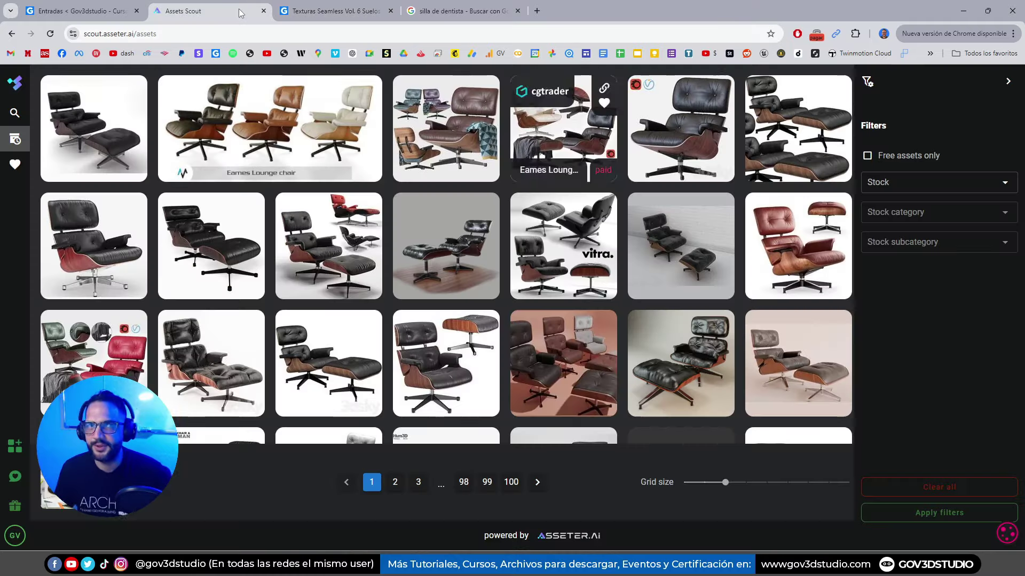
Search with the modelo_002 side table photo and scroll through the matching interior models
{"action": "left_click", "coordinate": [15, 113]}
{"action": "left_click", "coordinate": [422, 270]}
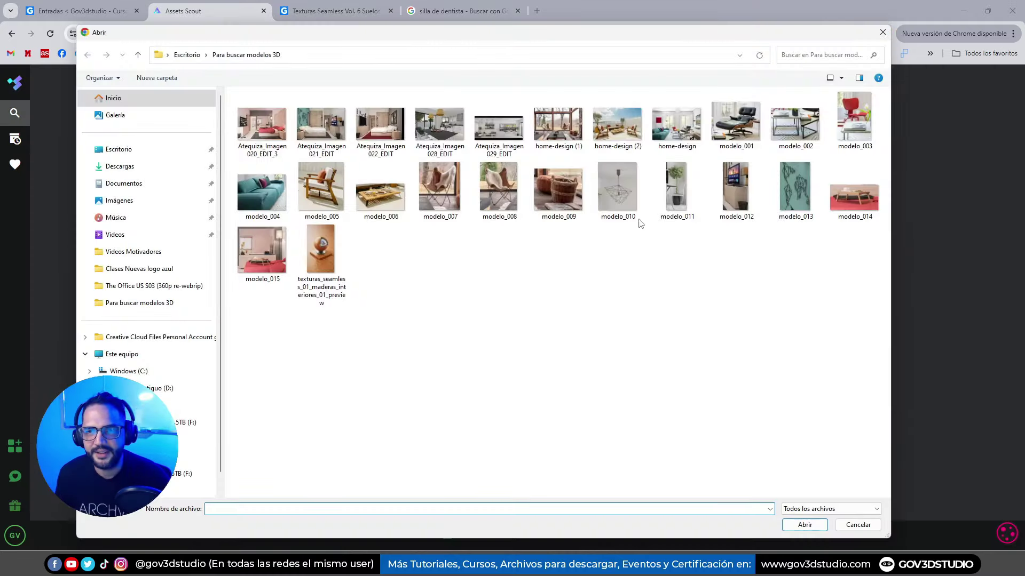
{"action": "double_click", "coordinate": [789, 126]}
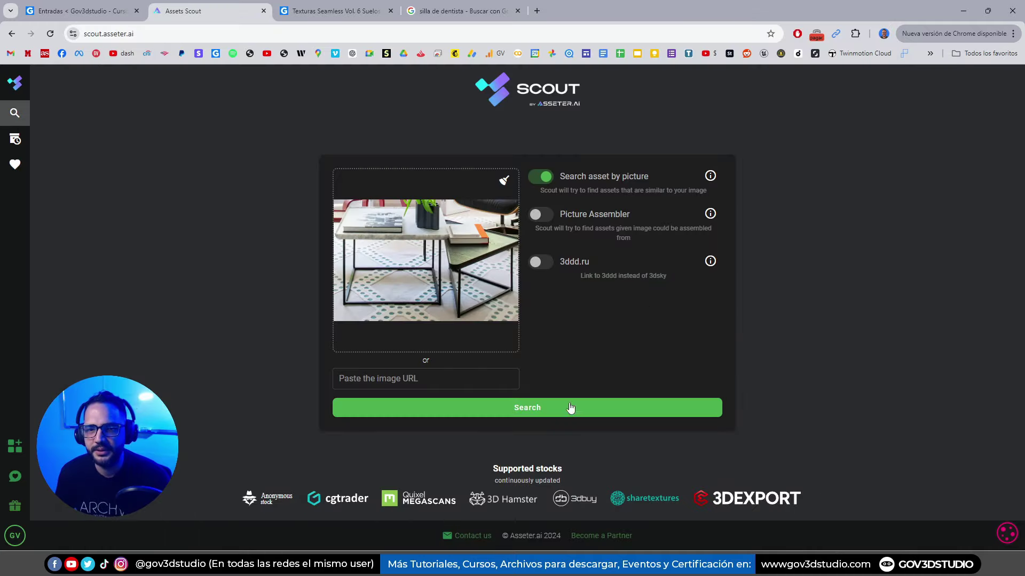
{"action": "left_click", "coordinate": [570, 408]}
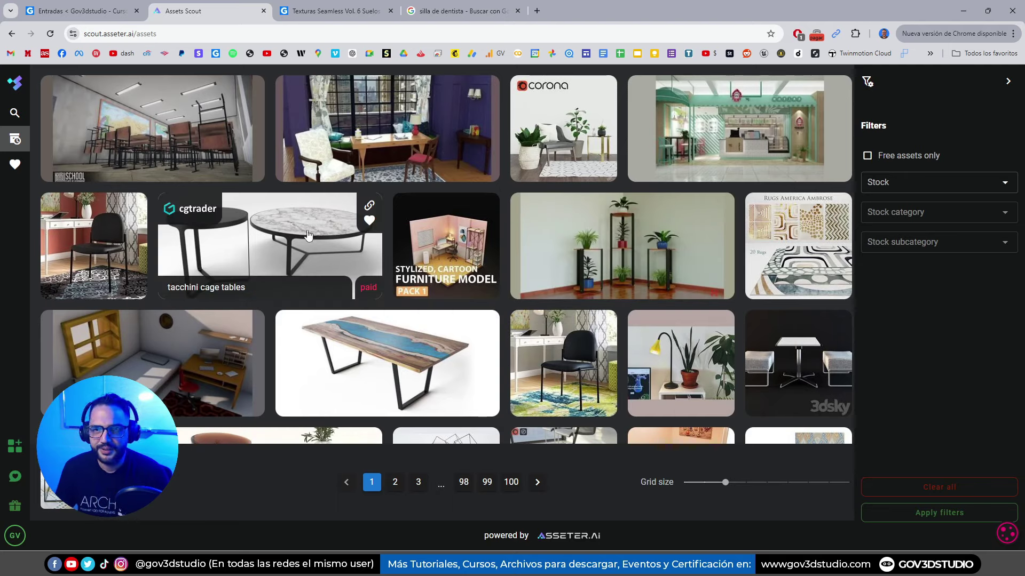
{"action": "scroll", "coordinate": [753, 202], "scroll_direction": "down", "scroll_amount": 3}
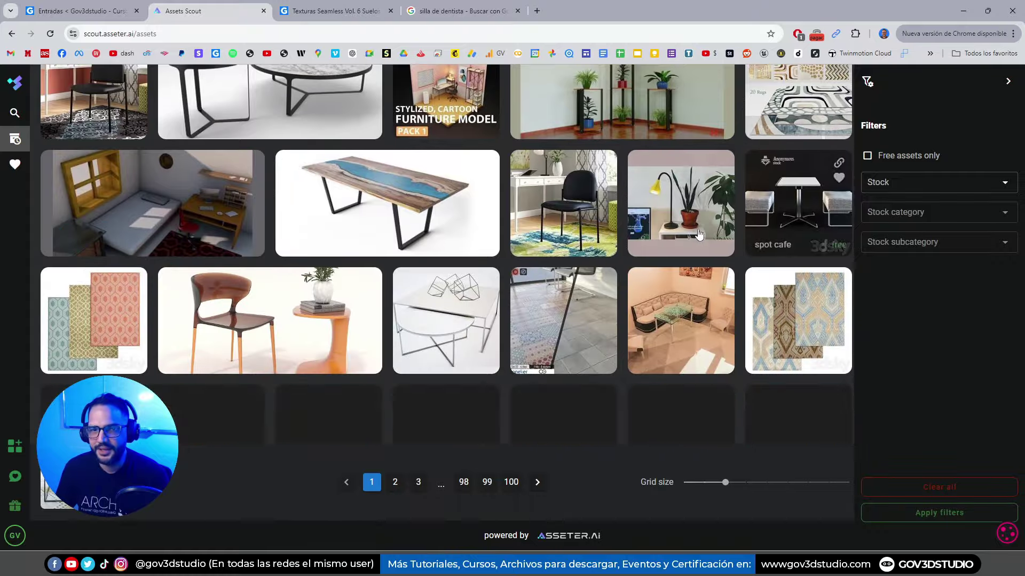
{"action": "scroll", "coordinate": [500, 304], "scroll_direction": "down", "scroll_amount": 3}
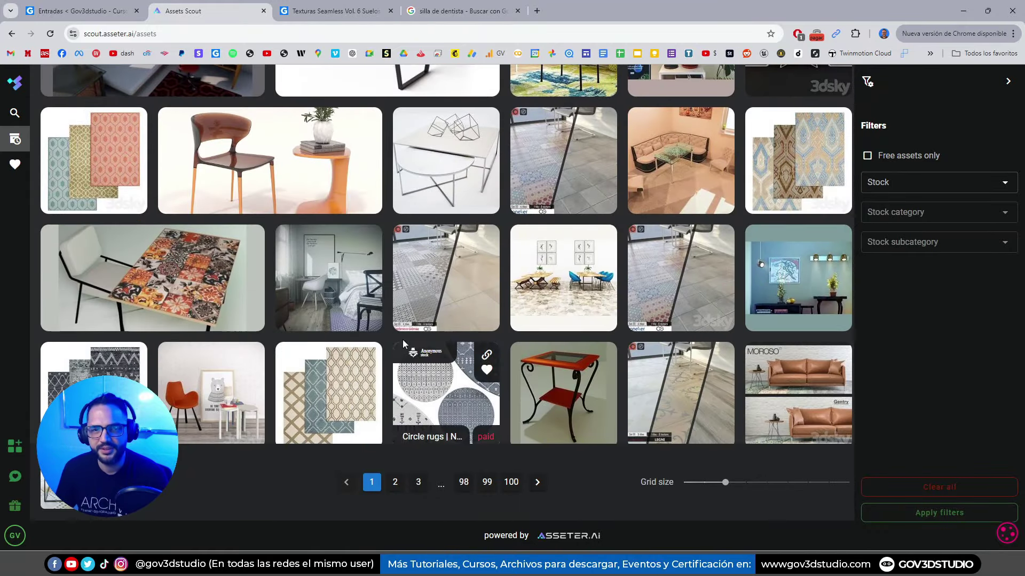
{"action": "scroll", "coordinate": [374, 270], "scroll_direction": "up", "scroll_amount": 2}
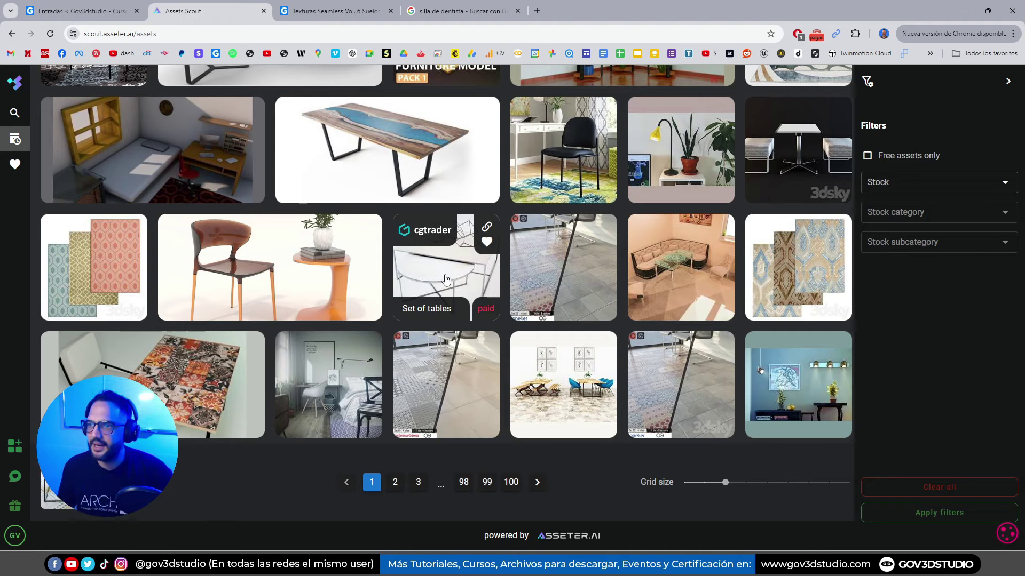
{"action": "scroll", "coordinate": [445, 240], "scroll_direction": "up", "scroll_amount": 4}
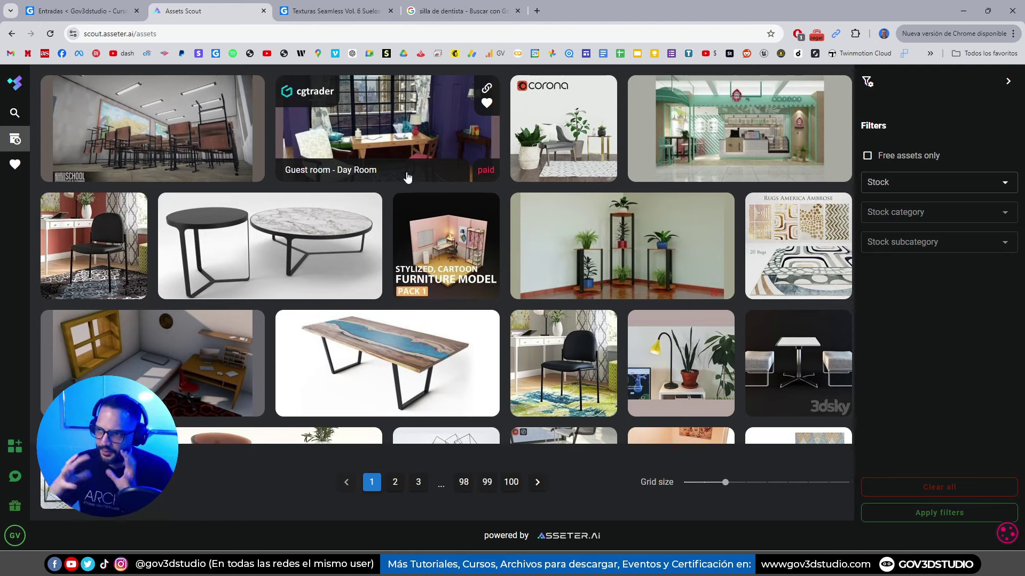
{"action": "left_click", "coordinate": [15, 113]}
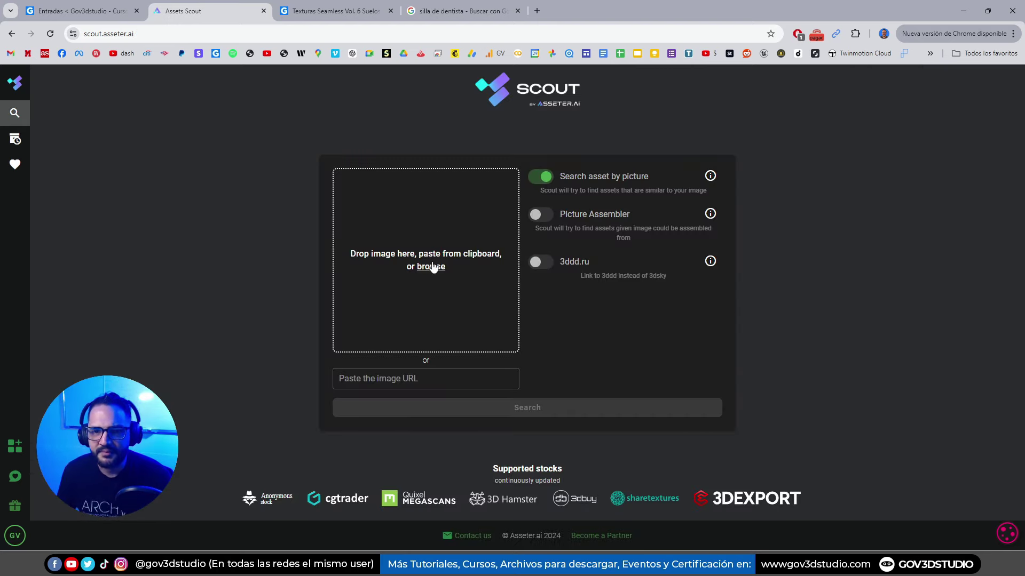
{"action": "left_click", "coordinate": [431, 267]}
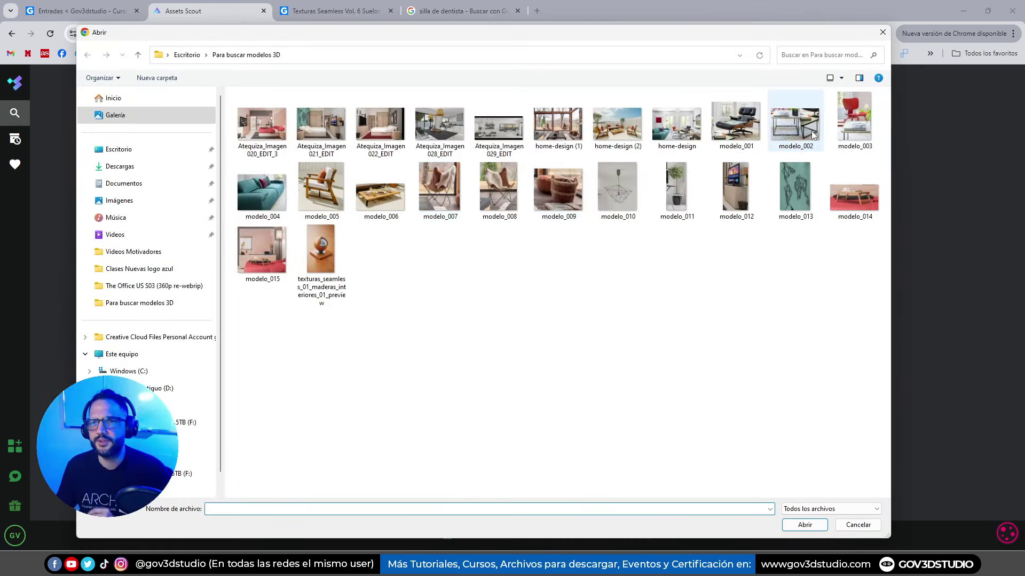
{"action": "double_click", "coordinate": [845, 118]}
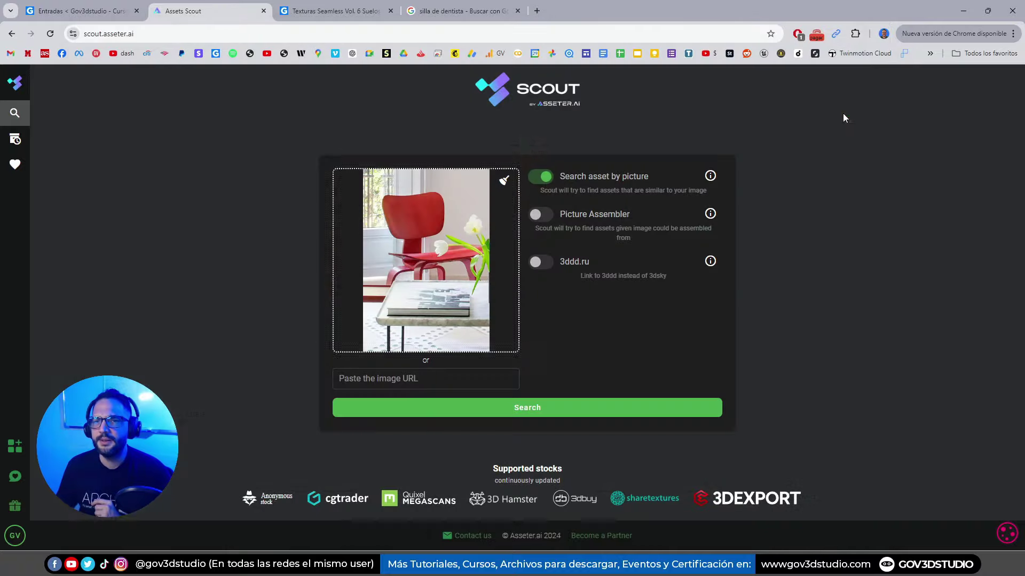
{"action": "left_click", "coordinate": [541, 411]}
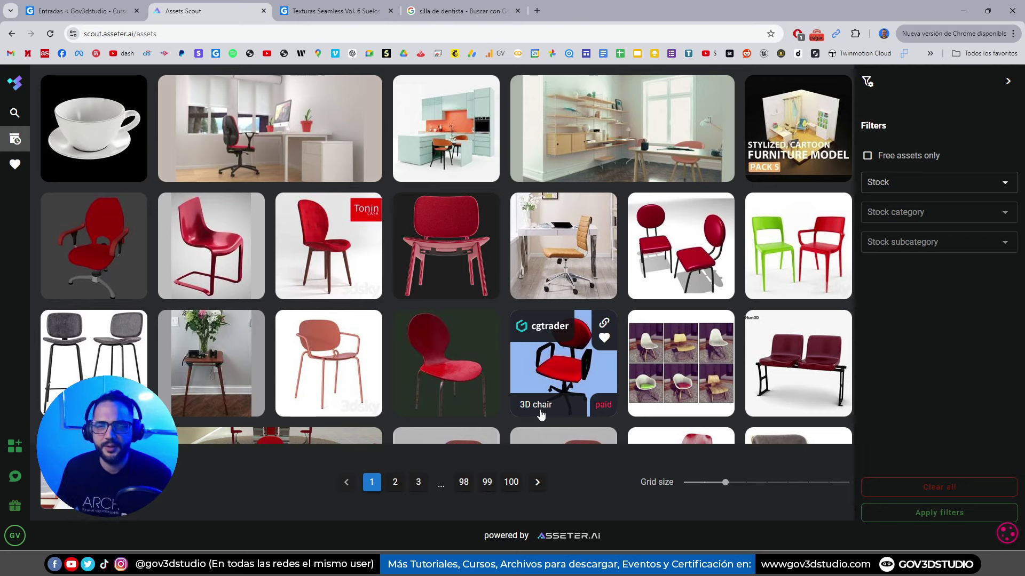
{"action": "mouse_move", "coordinate": [94, 240]}
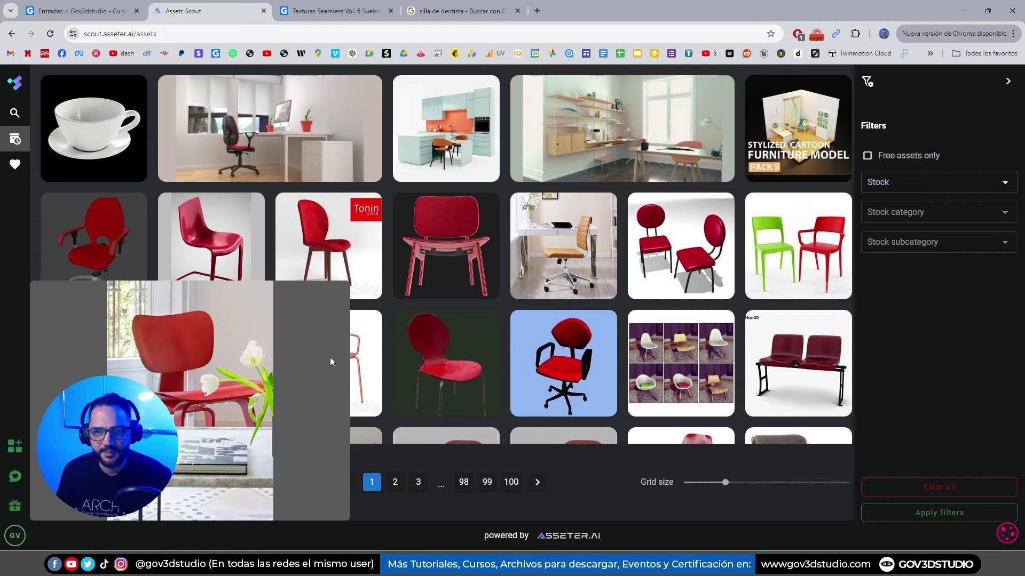
{"action": "scroll", "coordinate": [304, 228], "scroll_direction": "down", "scroll_amount": 1}
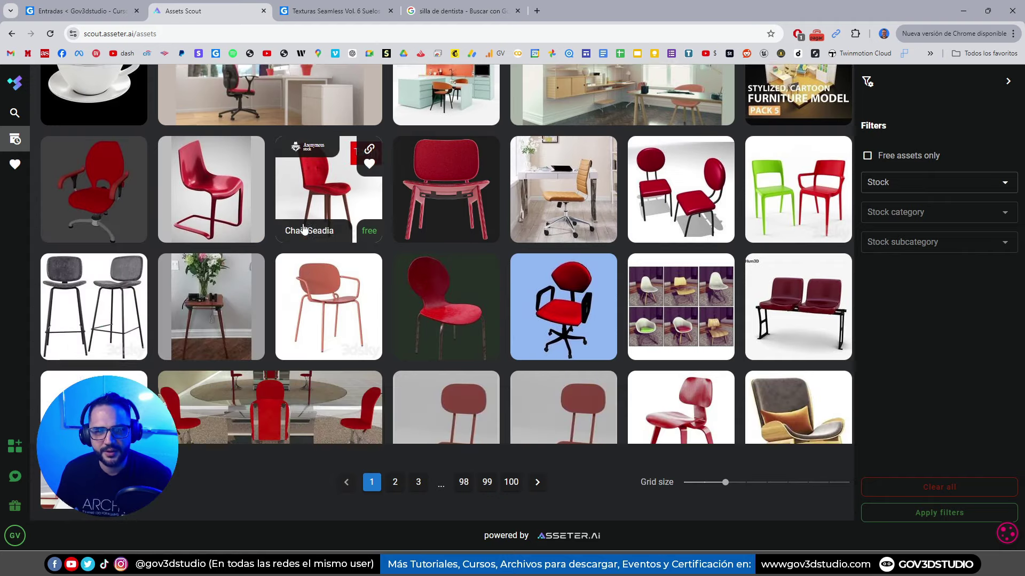
{"action": "scroll", "coordinate": [304, 228], "scroll_direction": "down", "scroll_amount": 2}
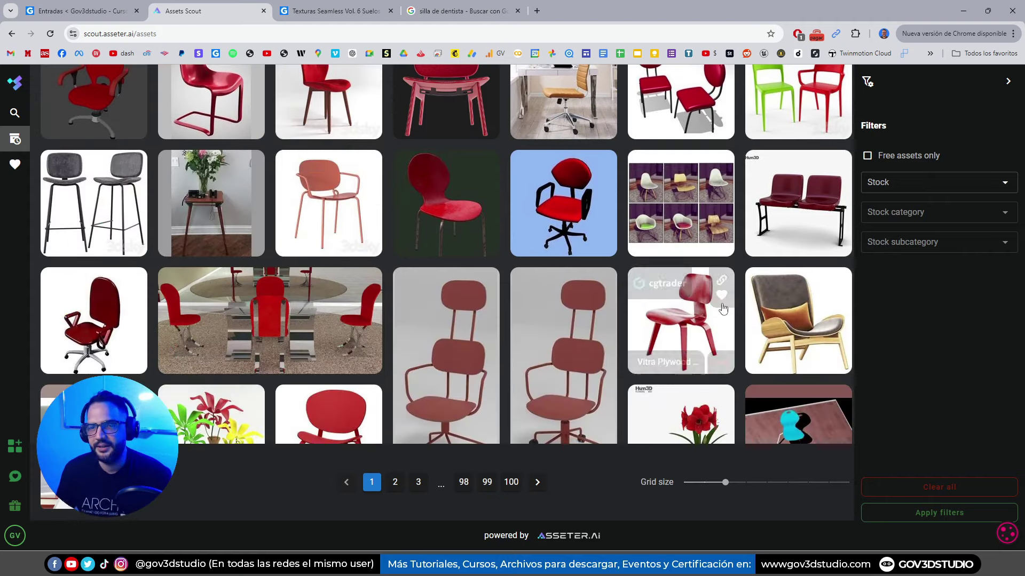
Check the $15.00 Vitra Plywood Group DCW page, close it, and start a new photo upload
{"action": "left_click", "coordinate": [688, 318]}
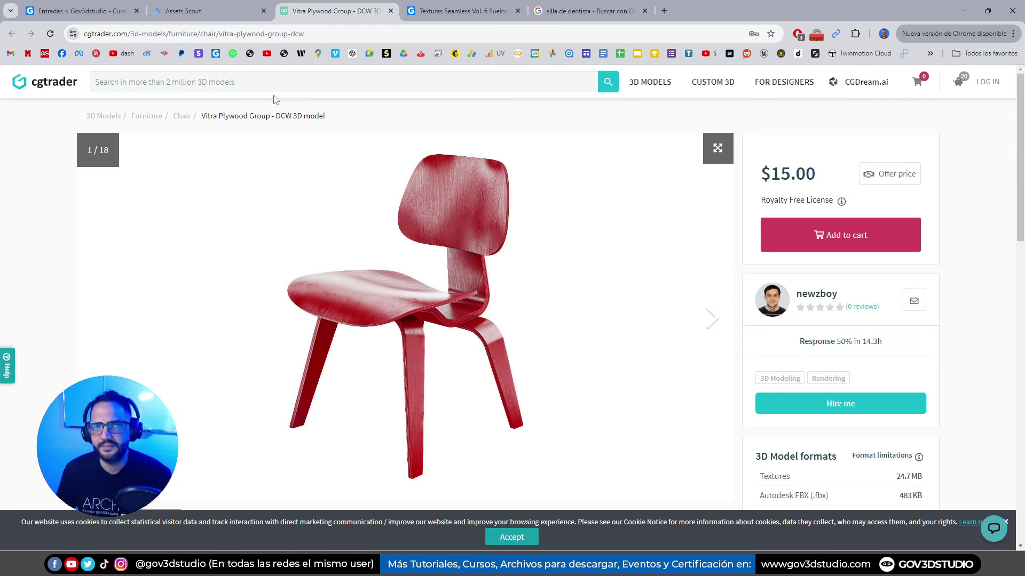
{"action": "left_click", "coordinate": [391, 12]}
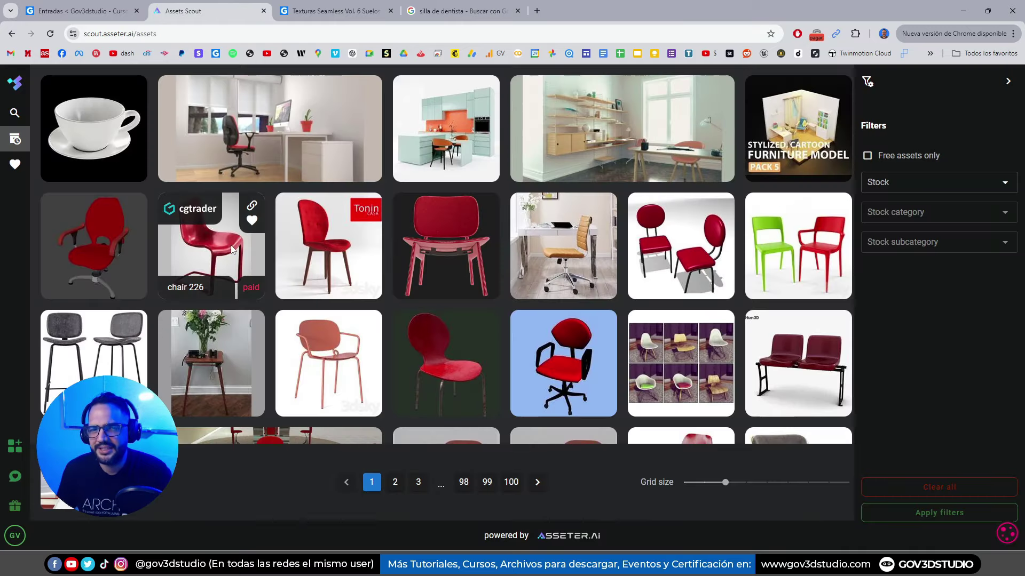
{"action": "left_click", "coordinate": [8, 116]}
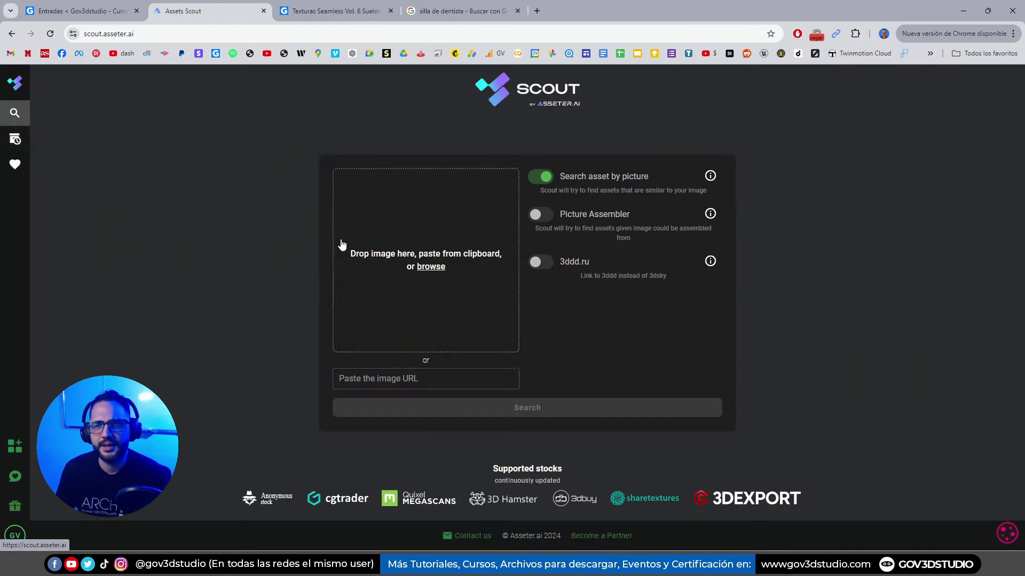
{"action": "left_click", "coordinate": [437, 264]}
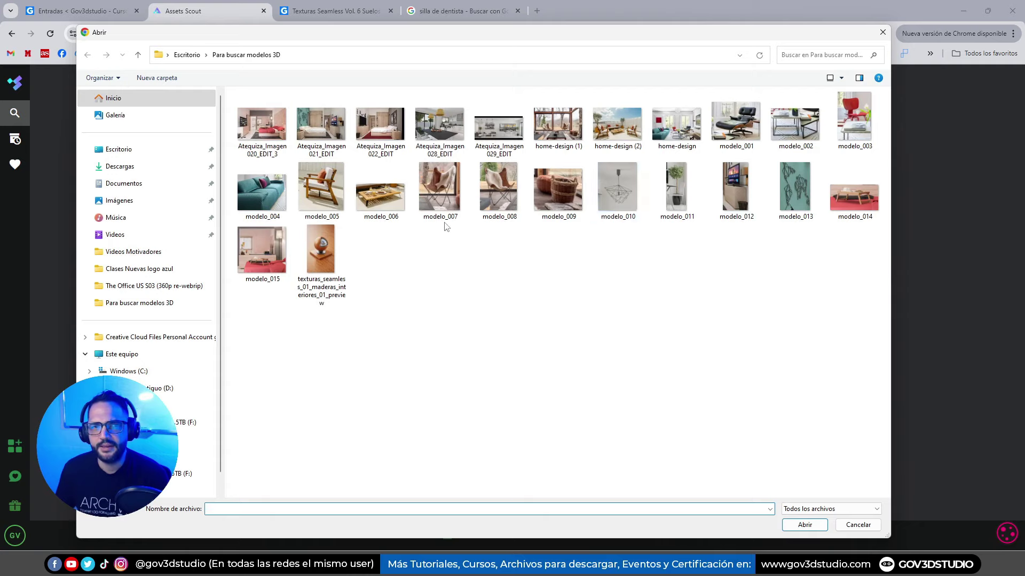
Search with the teal sofa photo modelo_004 and open the $28.00 Offecct Young sofa page
{"action": "double_click", "coordinate": [264, 197]}
{"action": "left_click", "coordinate": [553, 409]}
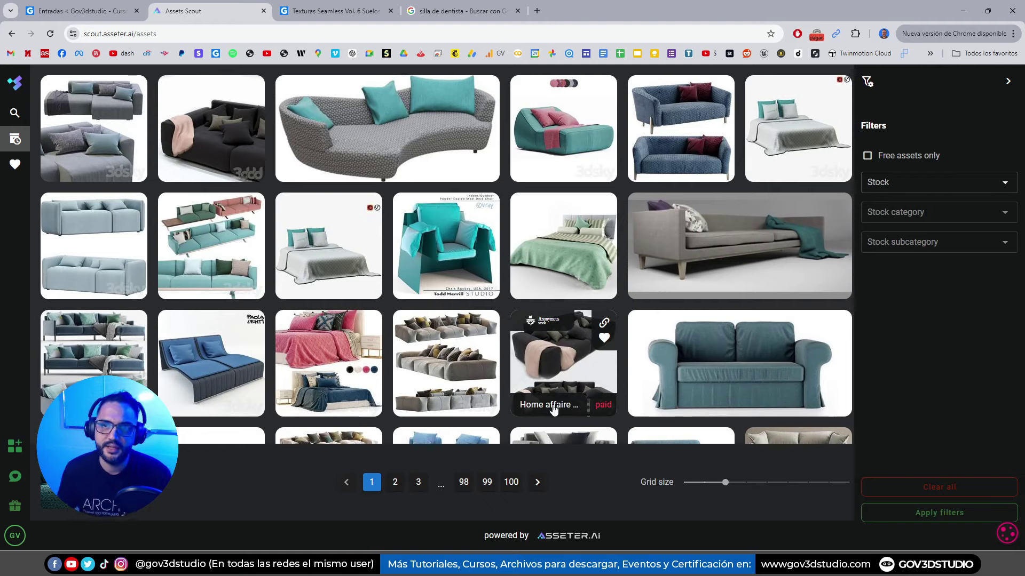
{"action": "left_click", "coordinate": [682, 145]}
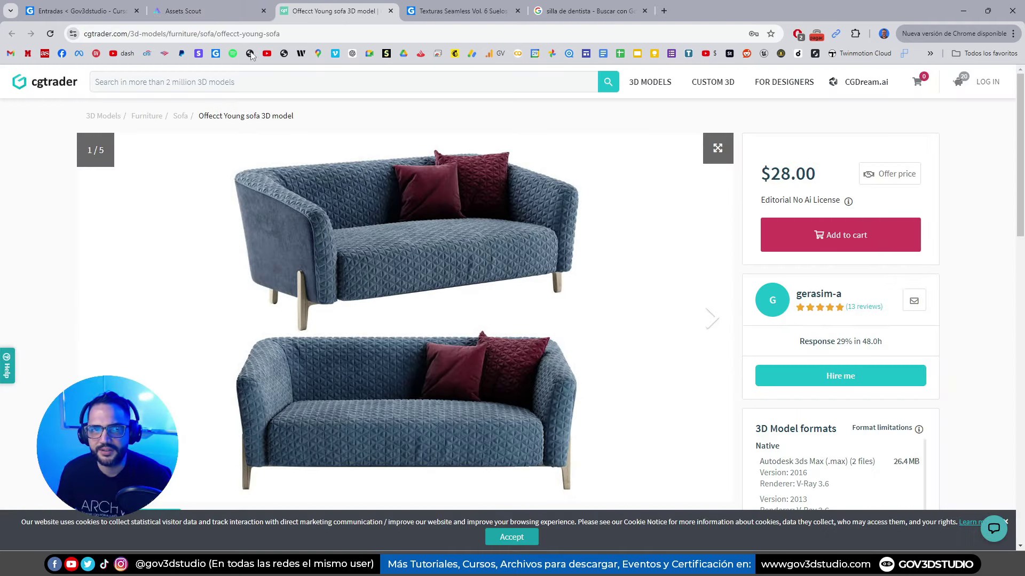
{"action": "left_click", "coordinate": [229, 8]}
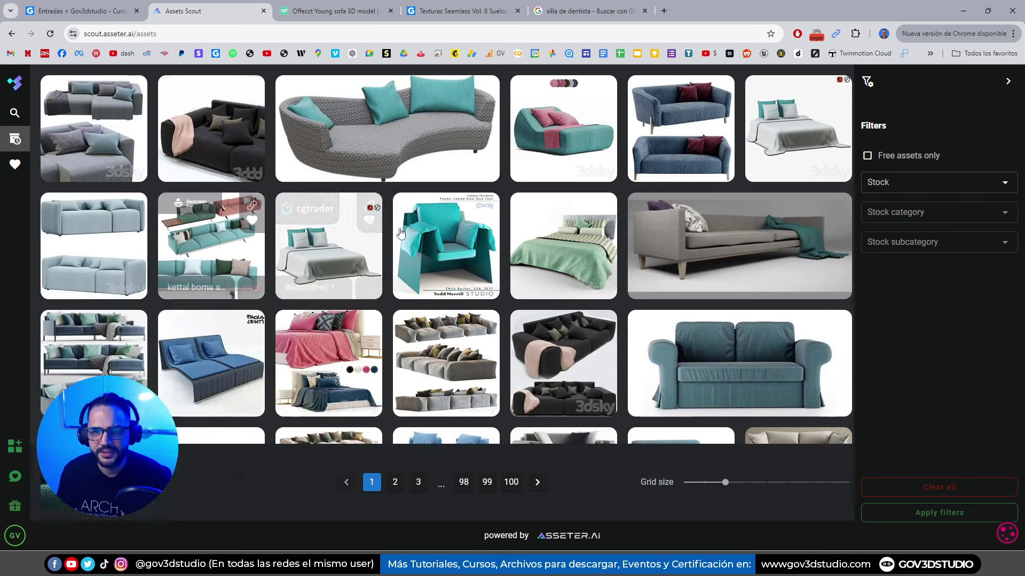
Narrow the sofa matches to free assets only (7 pages), then start another photo upload
{"action": "scroll", "coordinate": [285, 213], "scroll_direction": "down", "scroll_amount": 4}
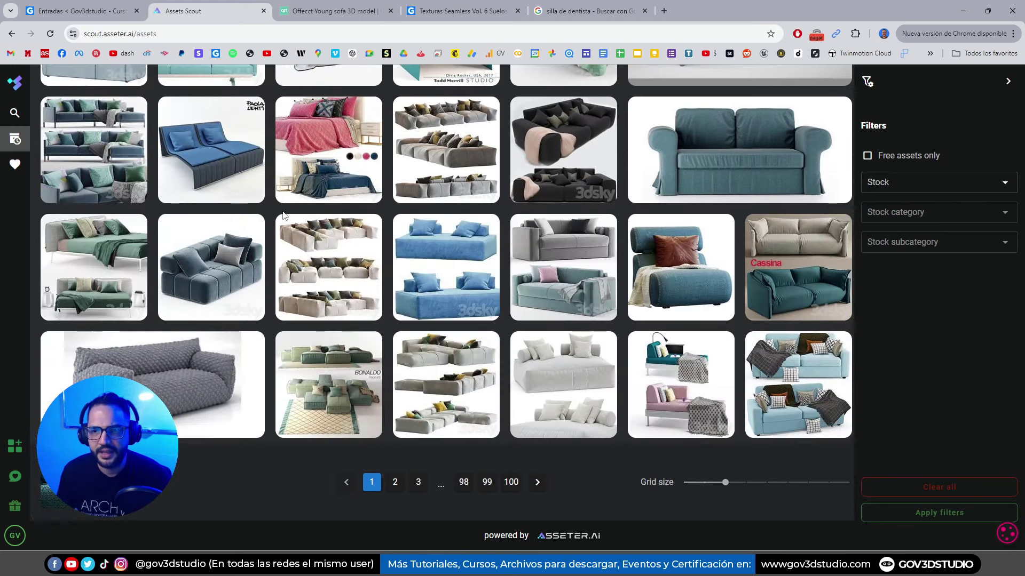
{"action": "scroll", "coordinate": [765, 228], "scroll_direction": "up", "scroll_amount": 3}
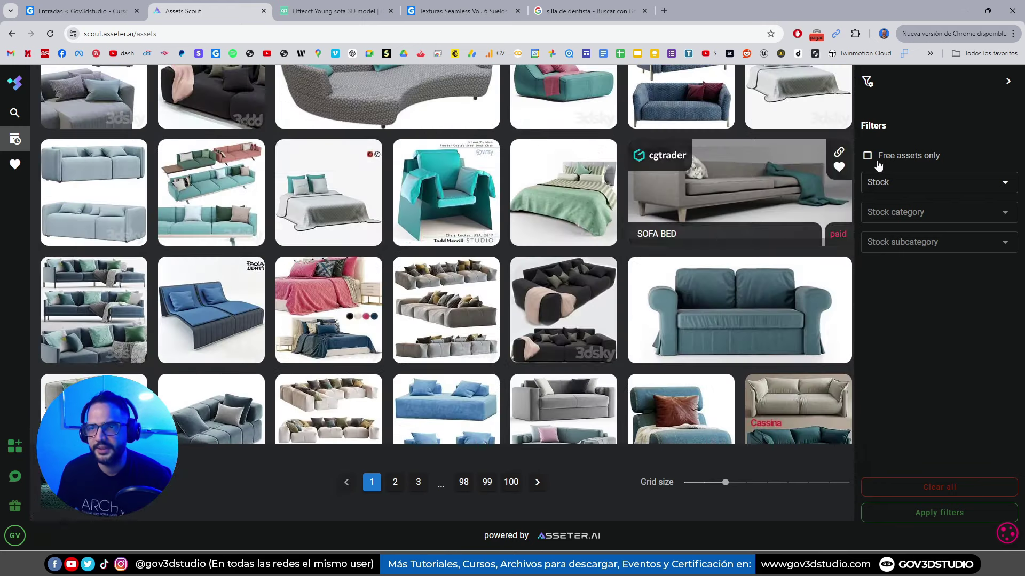
{"action": "left_click", "coordinate": [931, 513]}
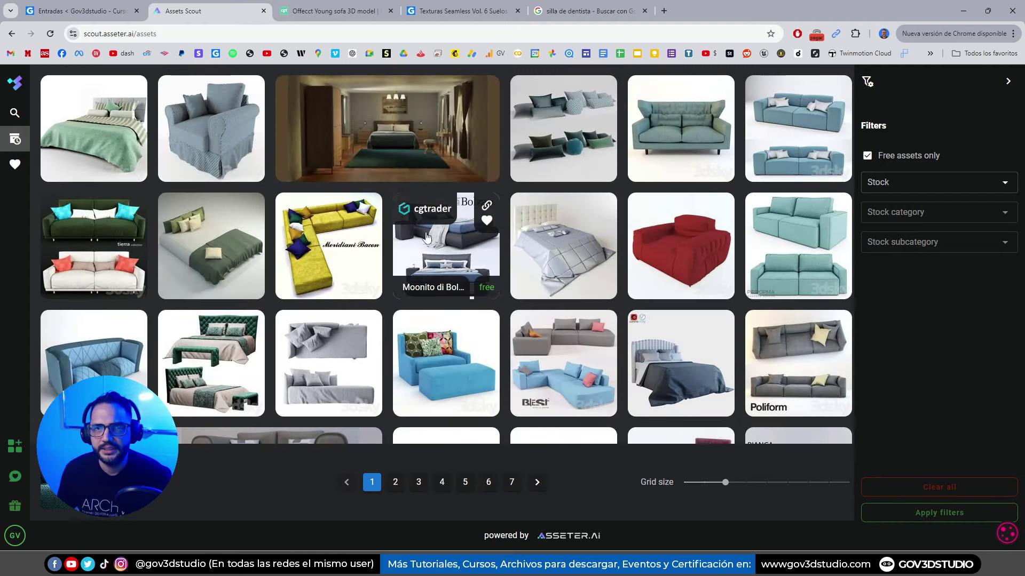
{"action": "left_click", "coordinate": [15, 112]}
{"action": "left_click", "coordinate": [438, 266]}
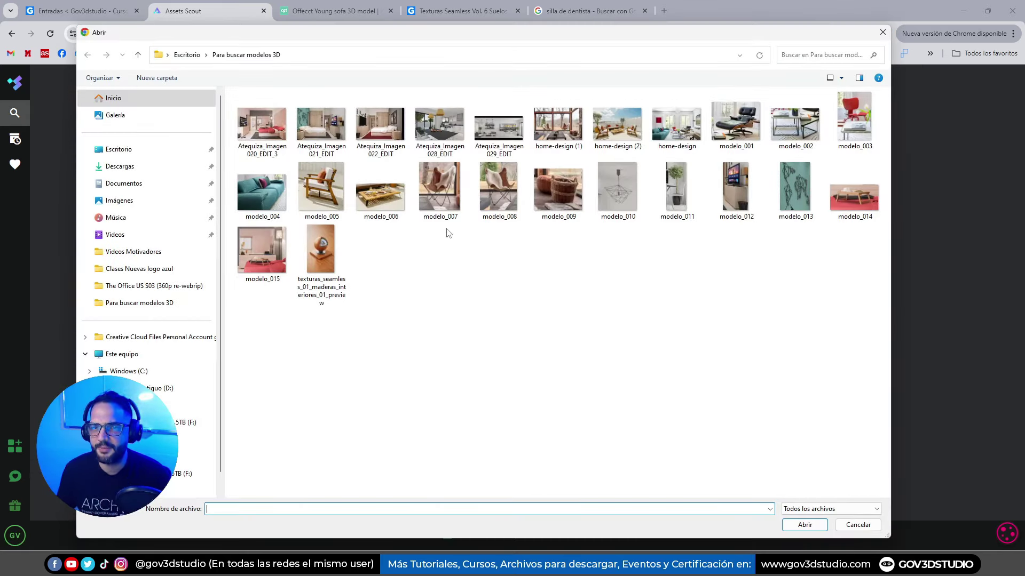
Search with the Atequiza_Imagen021_EDIT world-map wall art photo and scroll the polygonal decor matches
{"action": "right_click", "coordinate": [314, 127]}
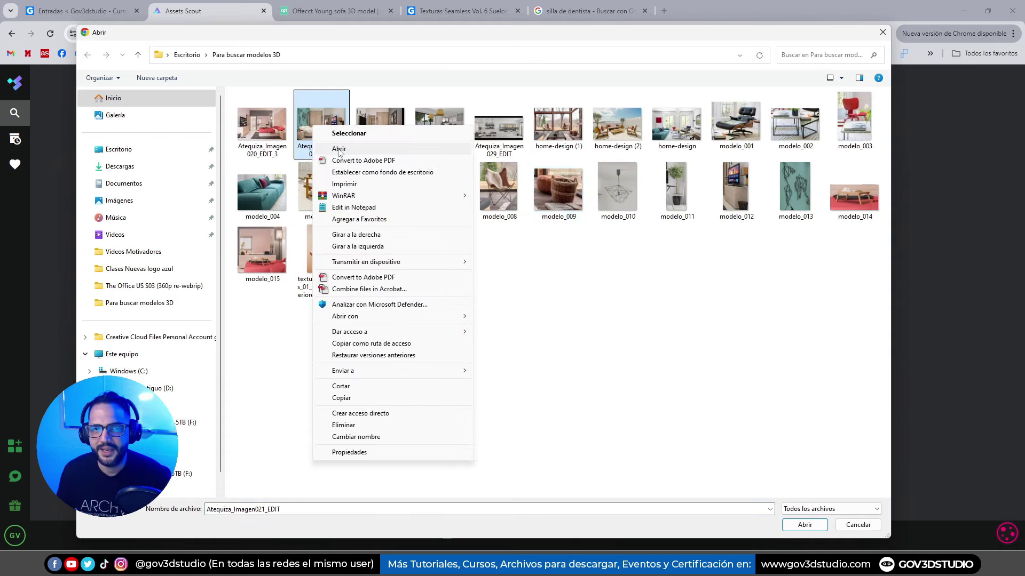
{"action": "left_click", "coordinate": [339, 150]}
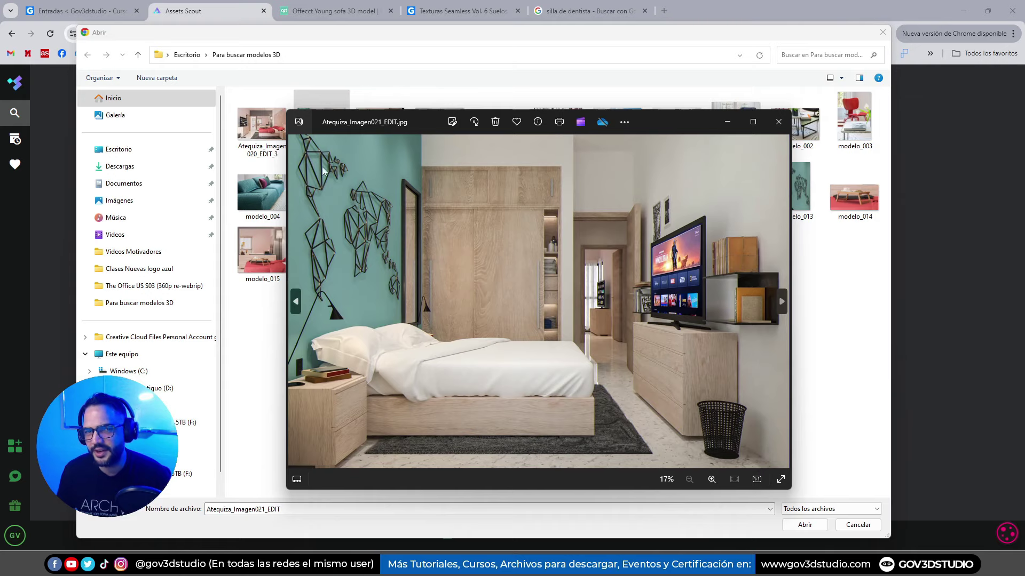
{"action": "left_click", "coordinate": [777, 125]}
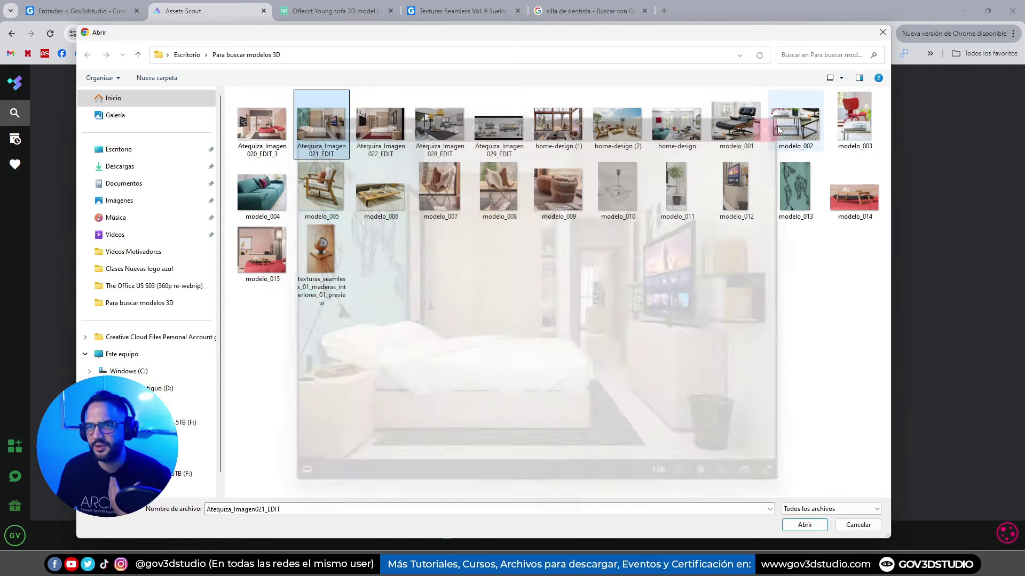
{"action": "key", "text": "Return"}
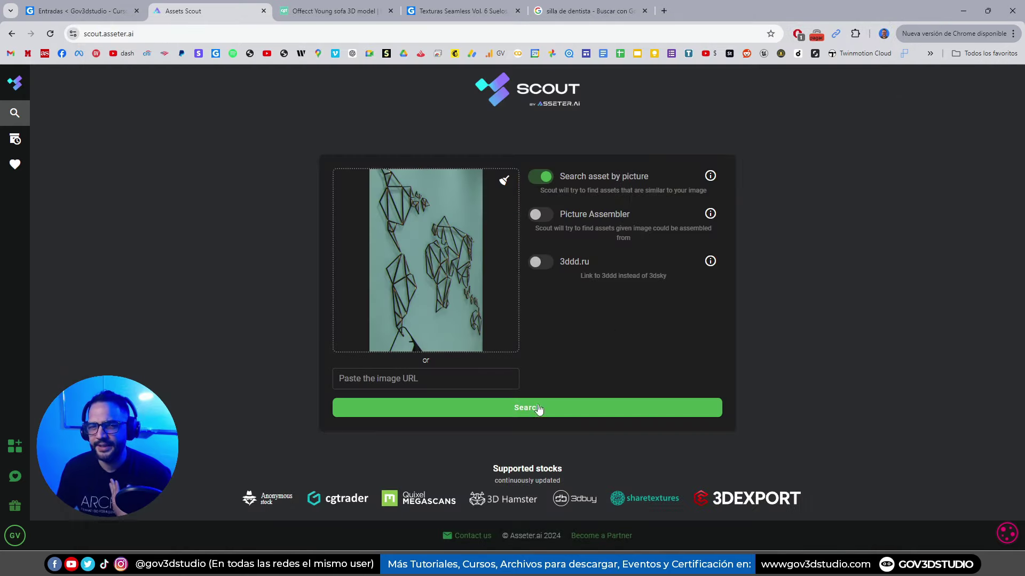
{"action": "left_click", "coordinate": [538, 409]}
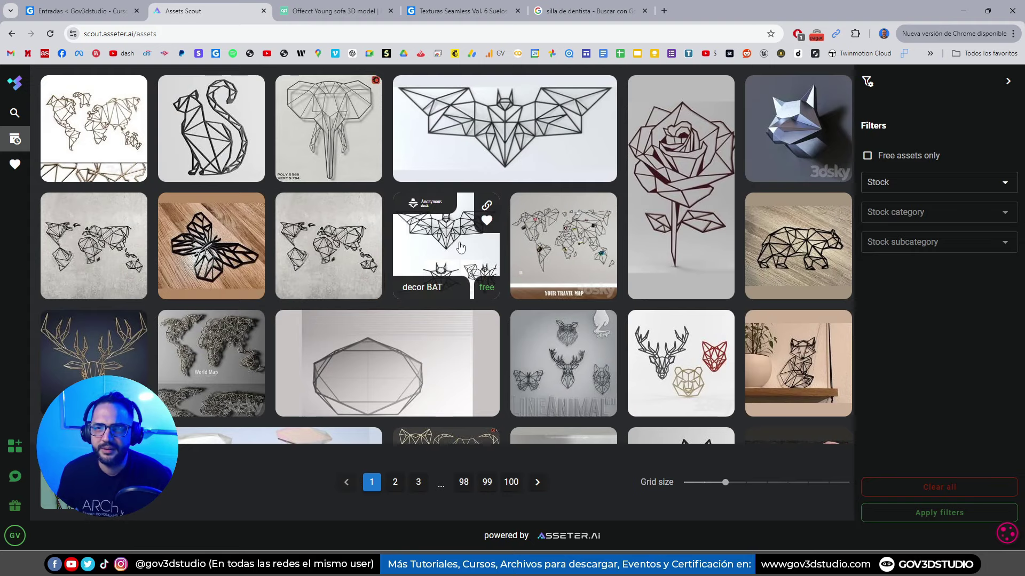
{"action": "scroll", "coordinate": [459, 249], "scroll_direction": "down", "scroll_amount": 3}
{"action": "scroll", "coordinate": [460, 247], "scroll_direction": "up", "scroll_amount": 3}
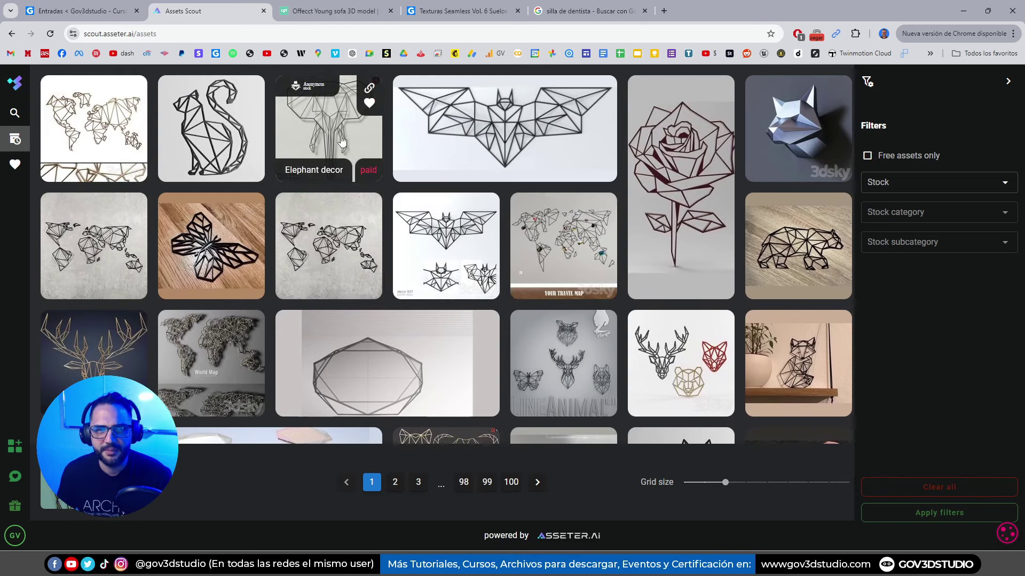
{"action": "scroll", "coordinate": [320, 267], "scroll_direction": "down", "scroll_amount": 3}
Load modelo_011, the potted tree beside a white chair, after previewing Atequiza_Imagen029_EDIT
{"action": "left_click", "coordinate": [15, 113]}
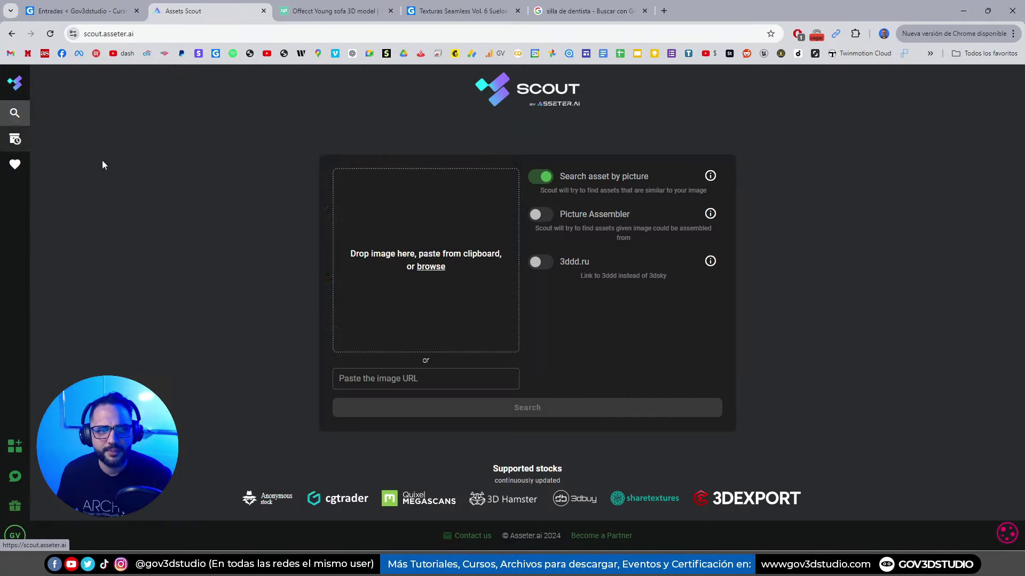
{"action": "left_click", "coordinate": [431, 266]}
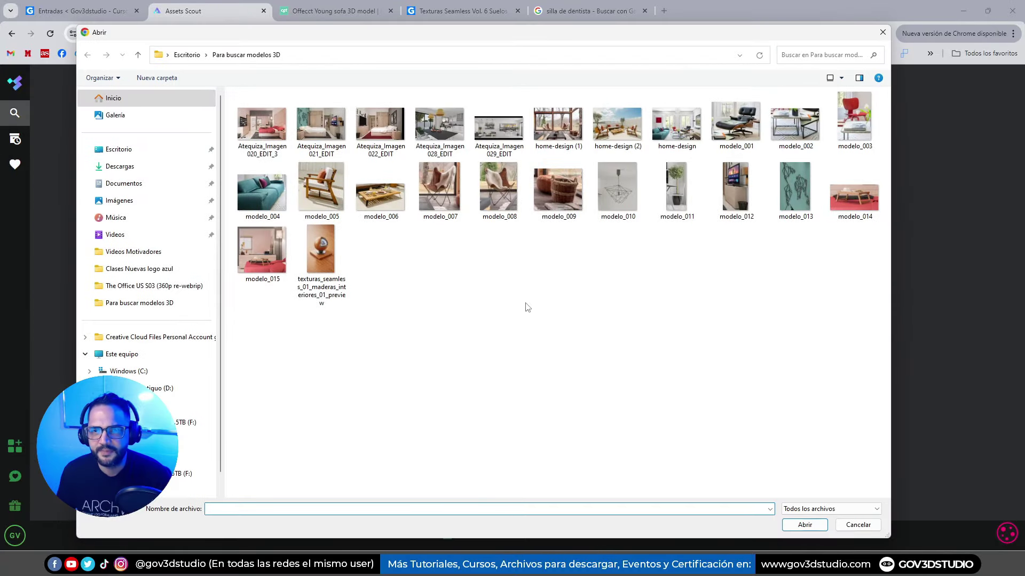
{"action": "left_click", "coordinate": [675, 216]}
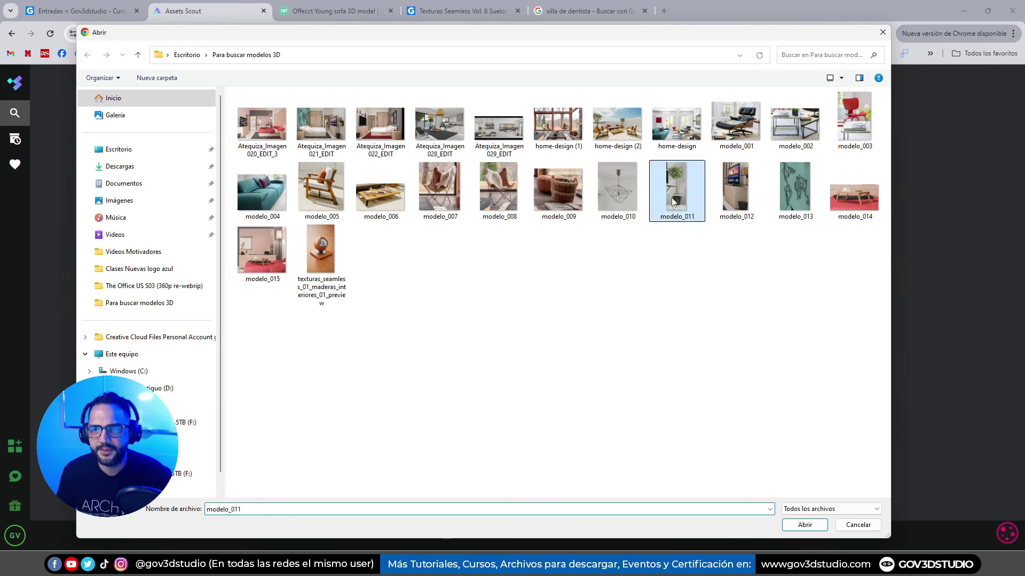
{"action": "right_click", "coordinate": [673, 198]}
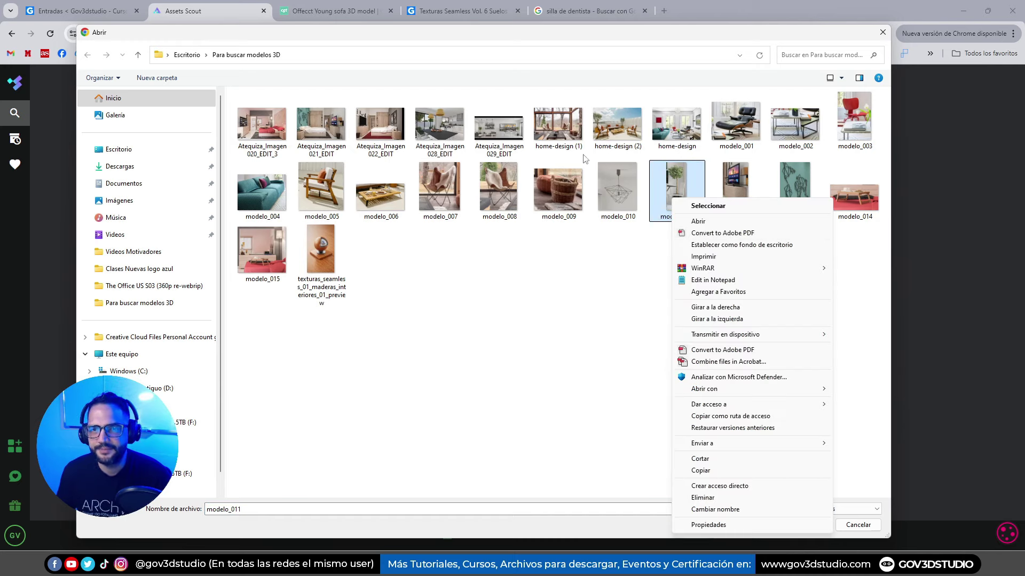
{"action": "right_click", "coordinate": [486, 133]}
{"action": "left_click", "coordinate": [505, 149]}
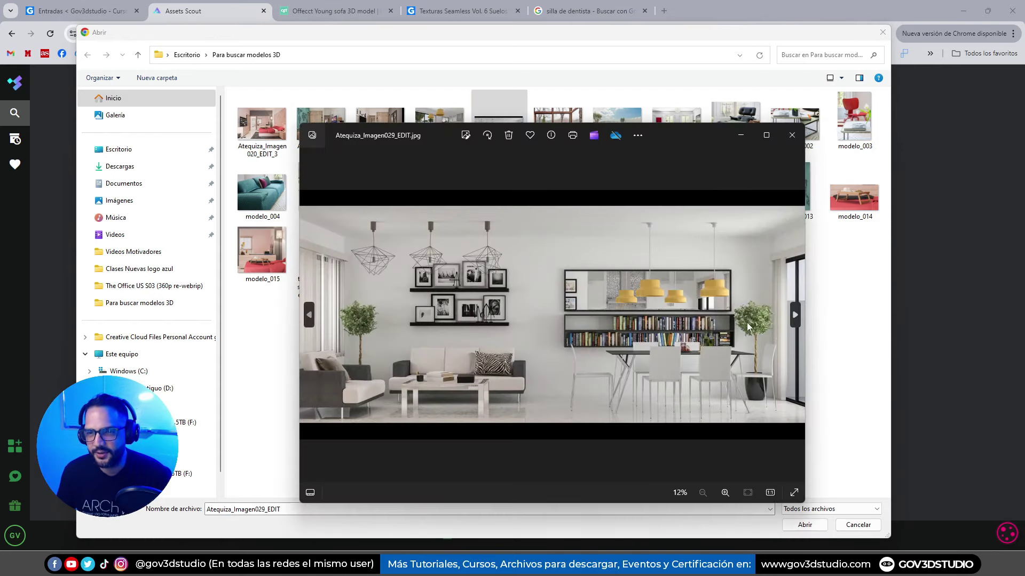
{"action": "left_click", "coordinate": [792, 135]}
{"action": "key", "text": "Return"}
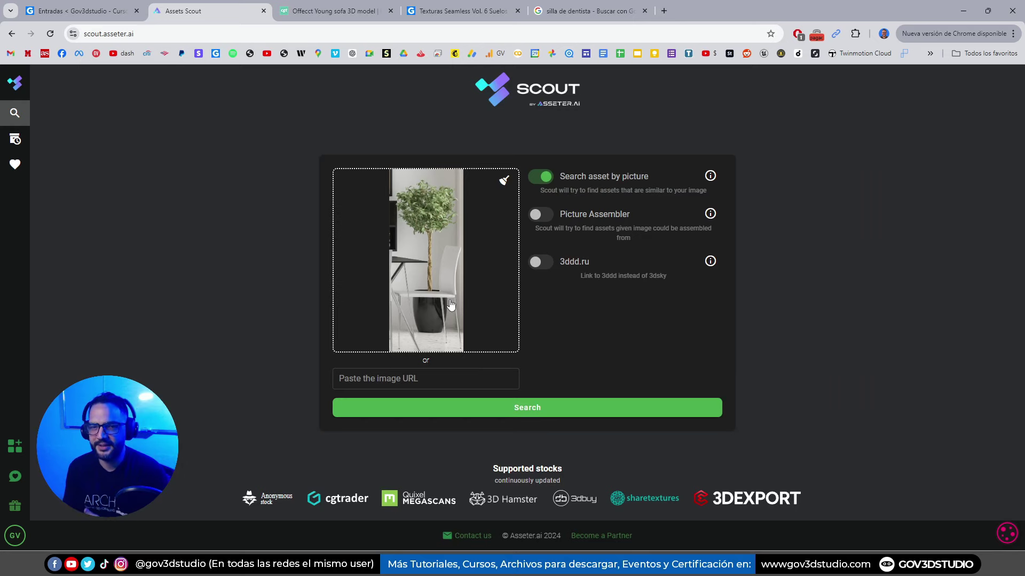
Search with the potted tree photo, restrict to free assets (3 pages), and scroll the tree models
{"action": "left_click", "coordinate": [520, 407]}
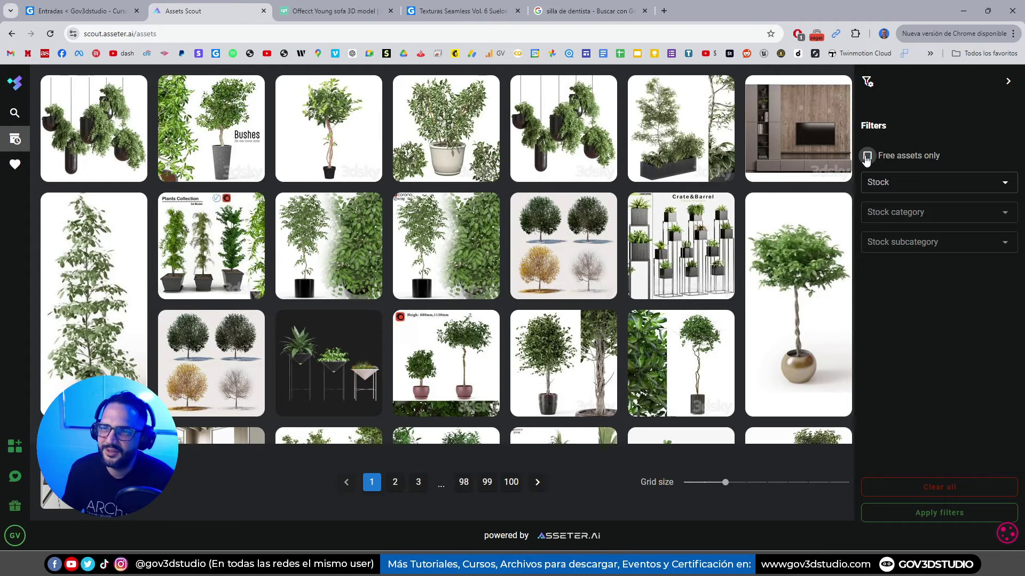
{"action": "left_click", "coordinate": [926, 512]}
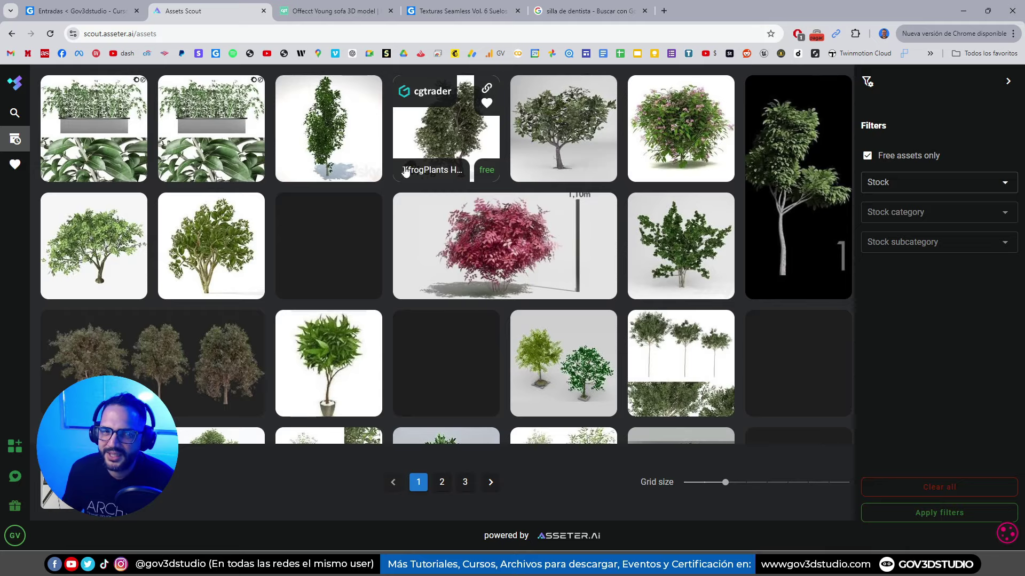
{"action": "scroll", "coordinate": [405, 171], "scroll_direction": "down", "scroll_amount": 2}
{"action": "scroll", "coordinate": [405, 170], "scroll_direction": "down", "scroll_amount": 2}
{"action": "scroll", "coordinate": [405, 171], "scroll_direction": "down", "scroll_amount": 2}
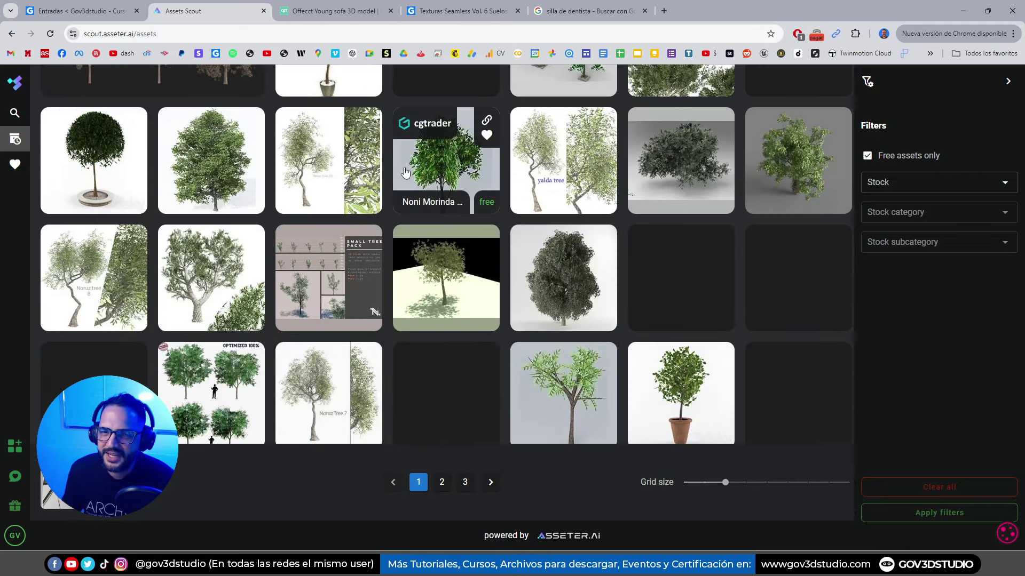
{"action": "scroll", "coordinate": [405, 171], "scroll_direction": "down", "scroll_amount": 3}
{"action": "scroll", "coordinate": [405, 171], "scroll_direction": "down", "scroll_amount": 2}
{"action": "scroll", "coordinate": [406, 171], "scroll_direction": "down", "scroll_amount": 2}
{"action": "scroll", "coordinate": [406, 171], "scroll_direction": "down", "scroll_amount": 2}
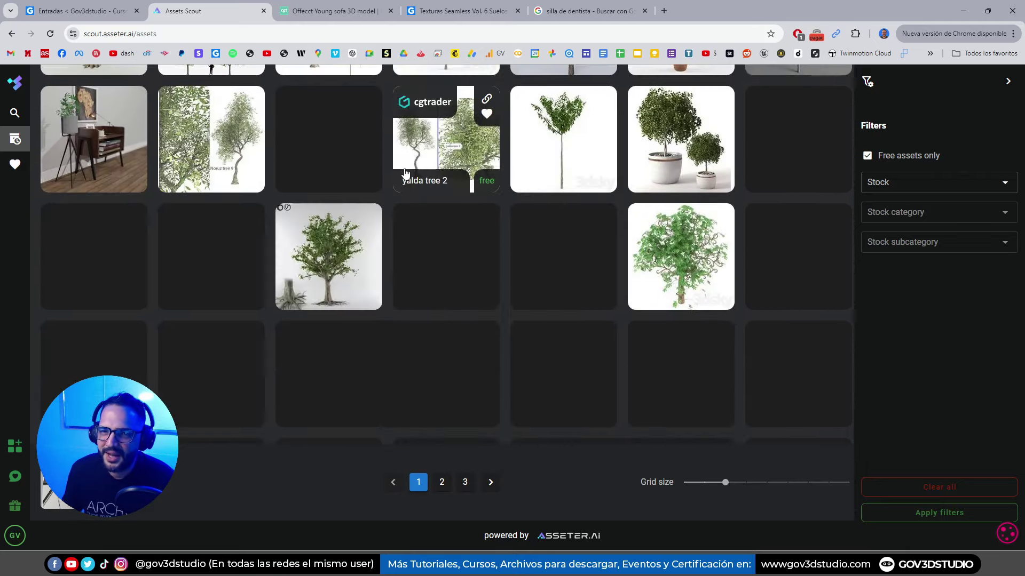
{"action": "scroll", "coordinate": [405, 172], "scroll_direction": "up", "scroll_amount": 4}
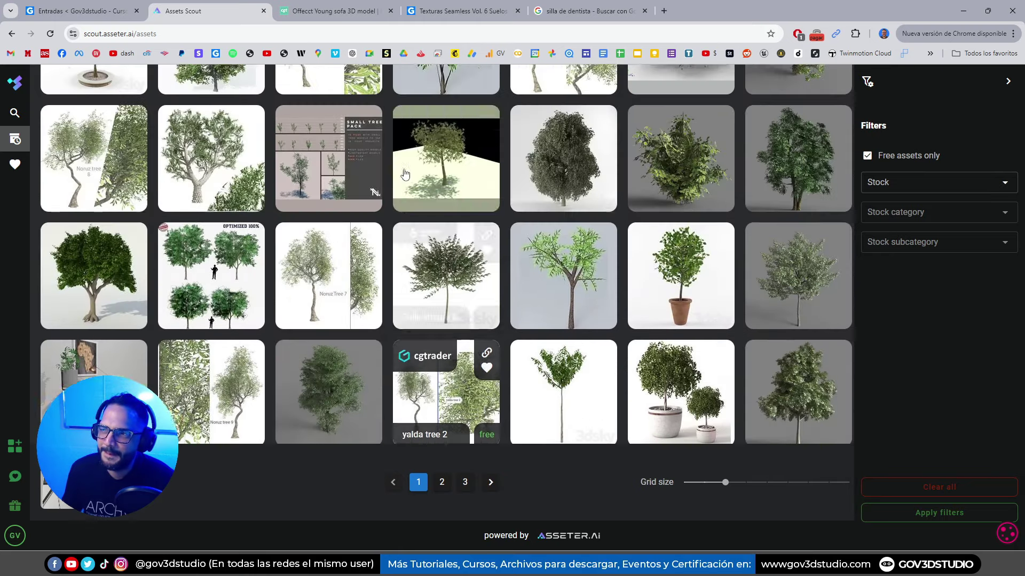
{"action": "scroll", "coordinate": [405, 172], "scroll_direction": "up", "scroll_amount": 5}
{"action": "scroll", "coordinate": [405, 172], "scroll_direction": "up", "scroll_amount": 2}
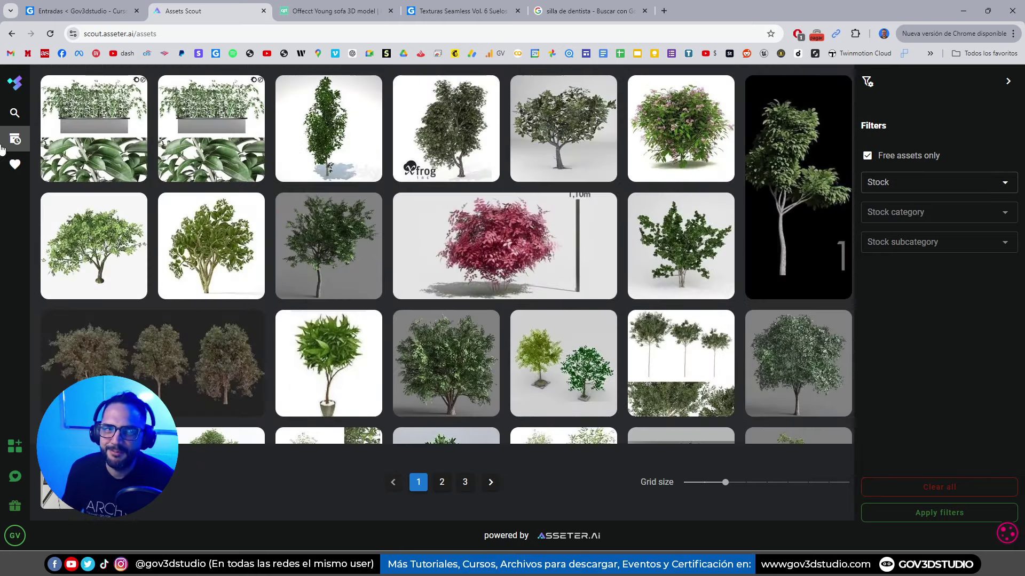
Upload the tray table photo modelo_014 to picture search and search for matching models
{"action": "left_click", "coordinate": [15, 112]}
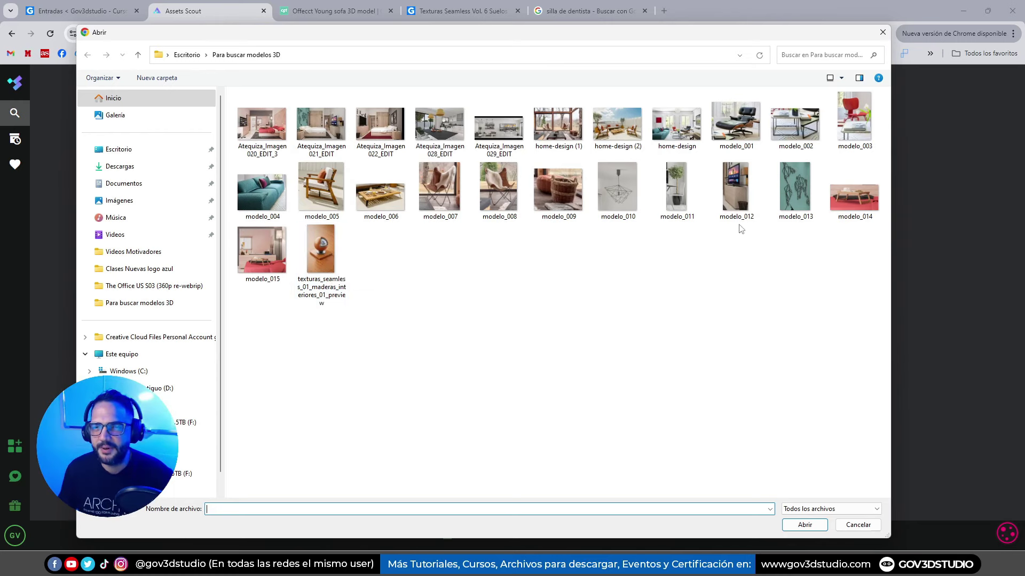
{"action": "double_click", "coordinate": [857, 196]}
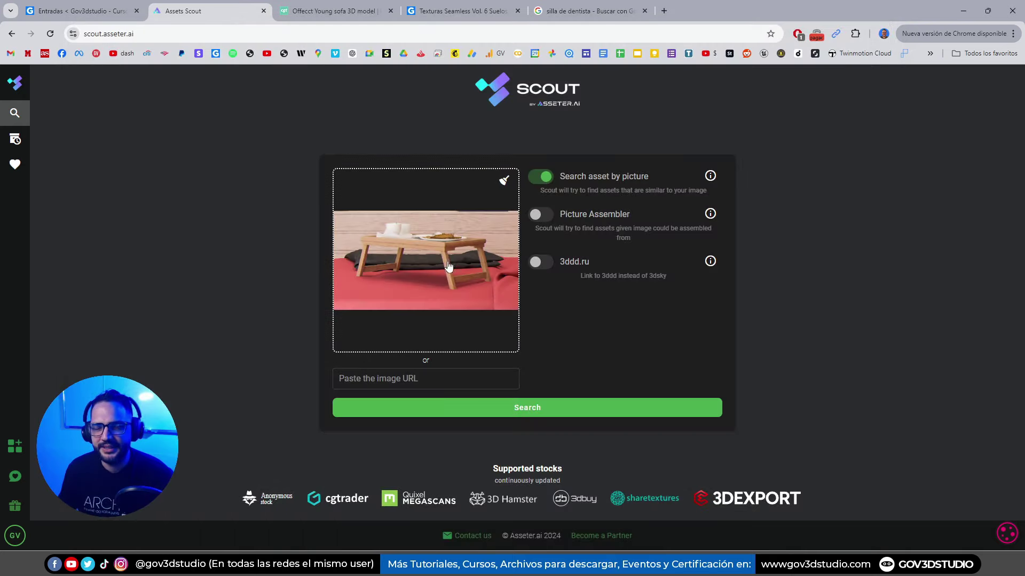
{"action": "left_click", "coordinate": [526, 407]}
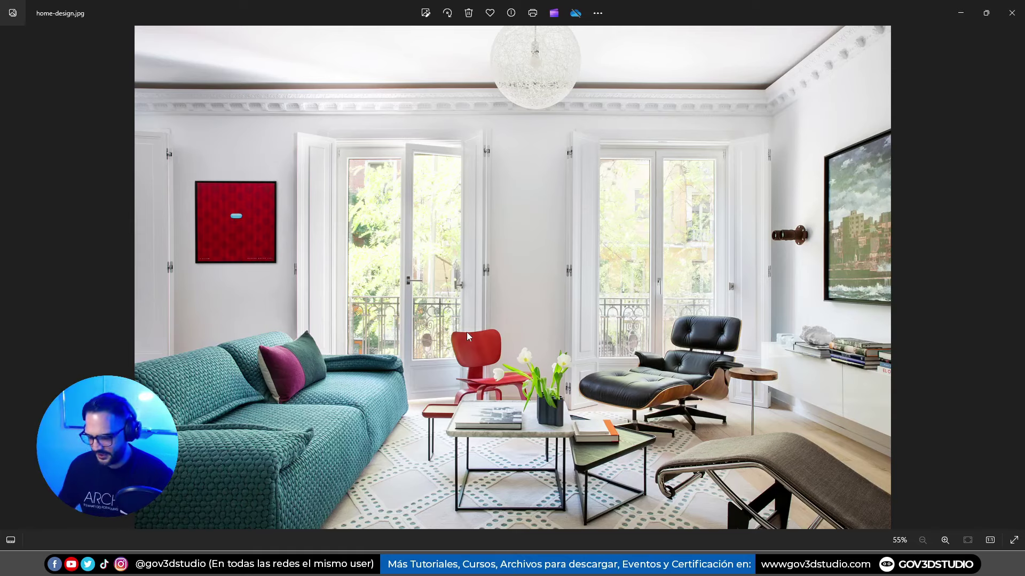
Advance the Photos viewer to the bedroom render Atequiza_Imagen020_EDIT_3.jpg
{"action": "key", "text": "Right"}
{"action": "key", "text": "Right"}
{"action": "key", "text": "Right"}
{"action": "key", "text": "Right"}
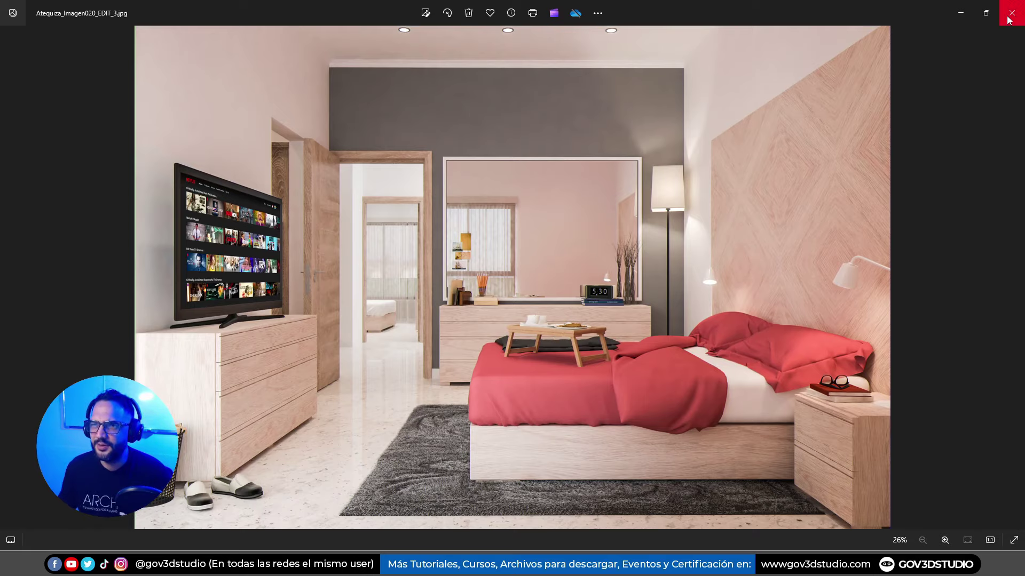
Close Windows Photos and bring the Google 'silla de dentista' image results to the front
{"action": "left_click", "coordinate": [959, 14]}
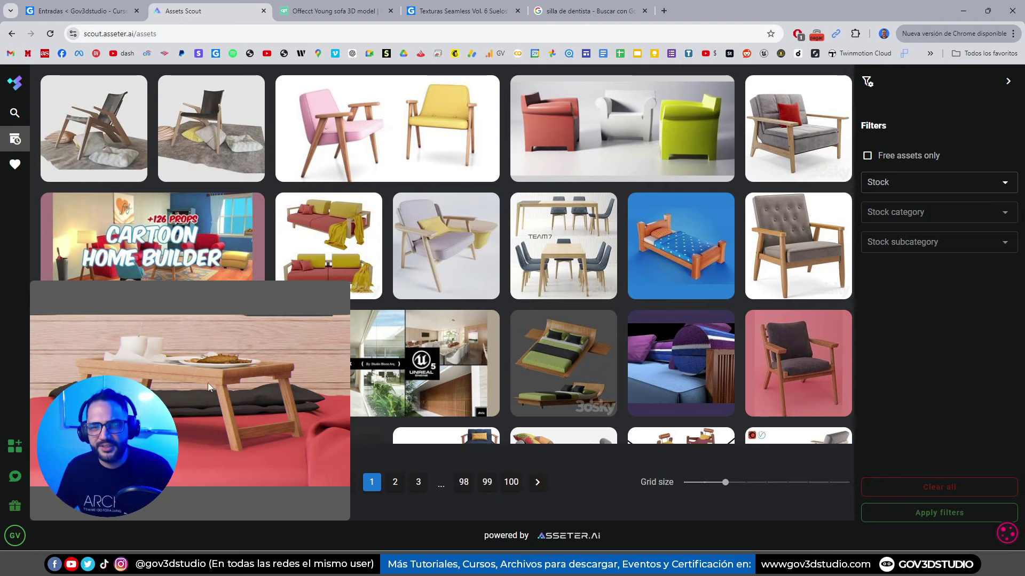
{"action": "left_click", "coordinate": [587, 10]}
Search Google Images for 'mesa plegable desayuno en cama' instead of the dentist-chair query
{"action": "double_click", "coordinate": [303, 93]}
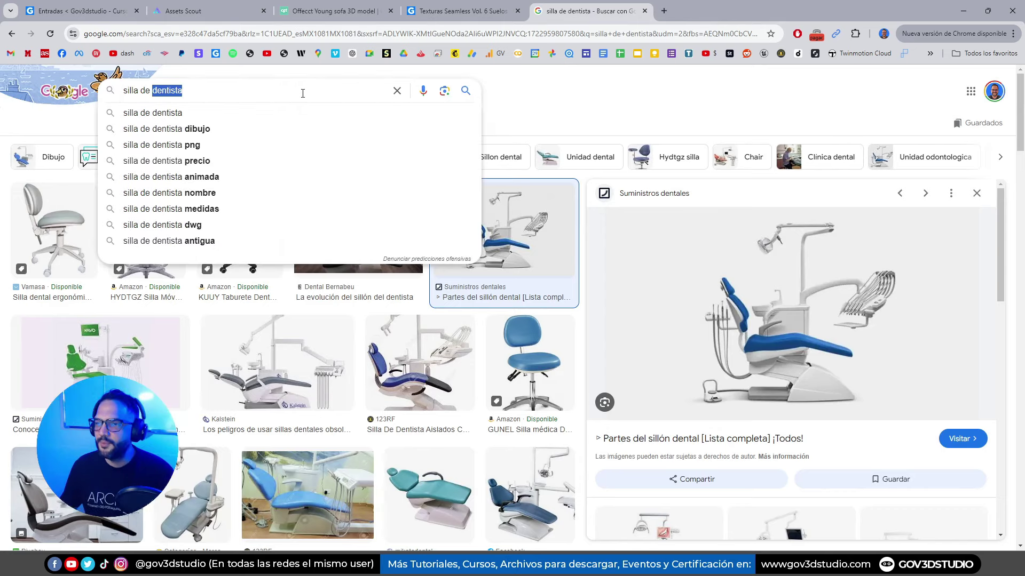
{"action": "key", "text": "BackSpace"}
{"action": "key", "text": "BackSpace"}
{"action": "key", "text": "BackSpace"}
{"action": "key", "text": "BackSpace"}
{"action": "key", "text": "BackSpace"}
{"action": "key", "text": "BackSpace"}
{"action": "key", "text": "BackSpace"}
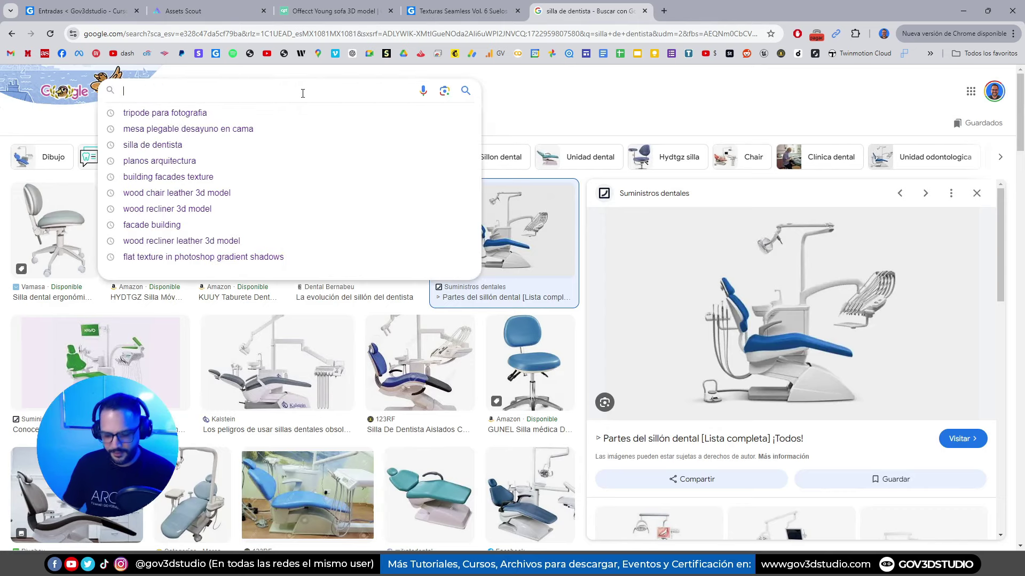
{"action": "type", "text": "mesita "}
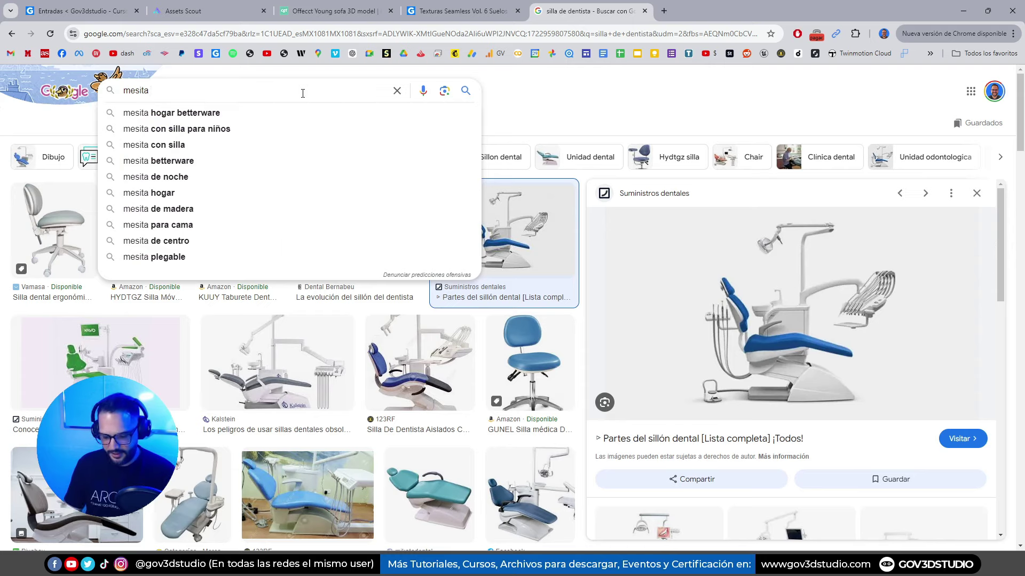
{"action": "type", "text": "pl"}
{"action": "key", "text": "BackSpace"}
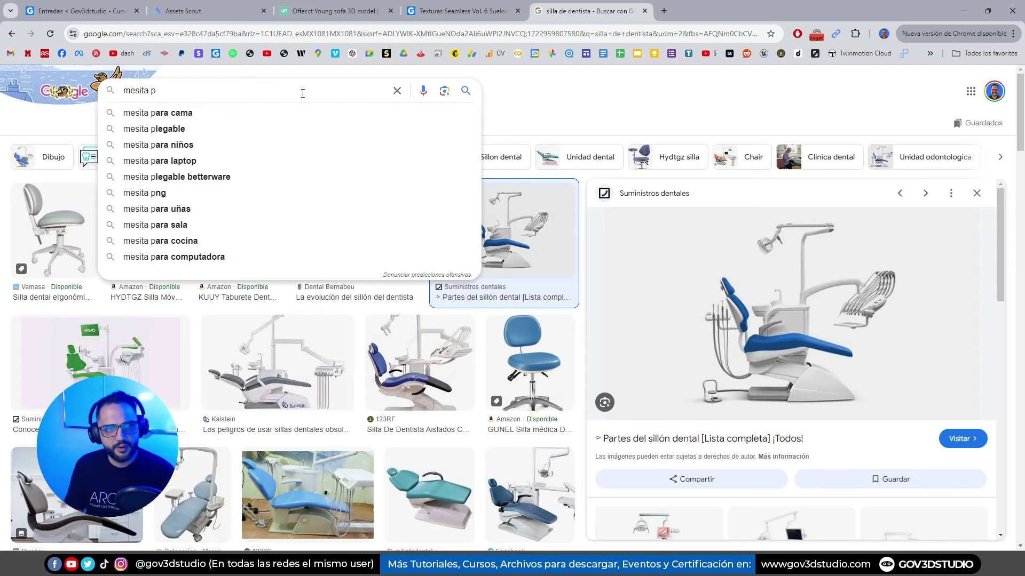
{"action": "key", "text": "BackSpace"}
{"action": "key", "text": "BackSpace"}
{"action": "key", "text": "BackSpace"}
{"action": "key", "text": "Down"}
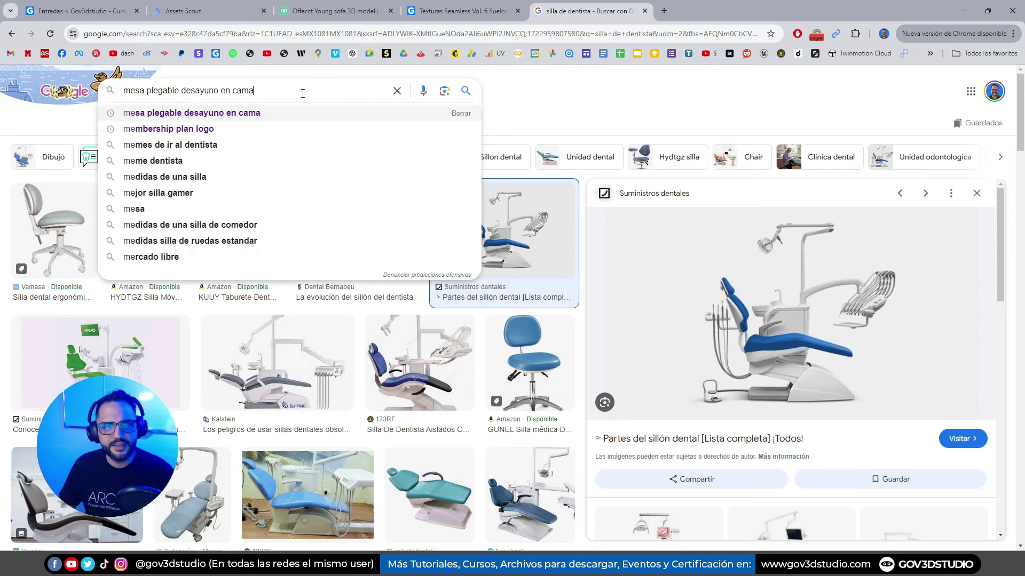
{"action": "key", "text": "Return"}
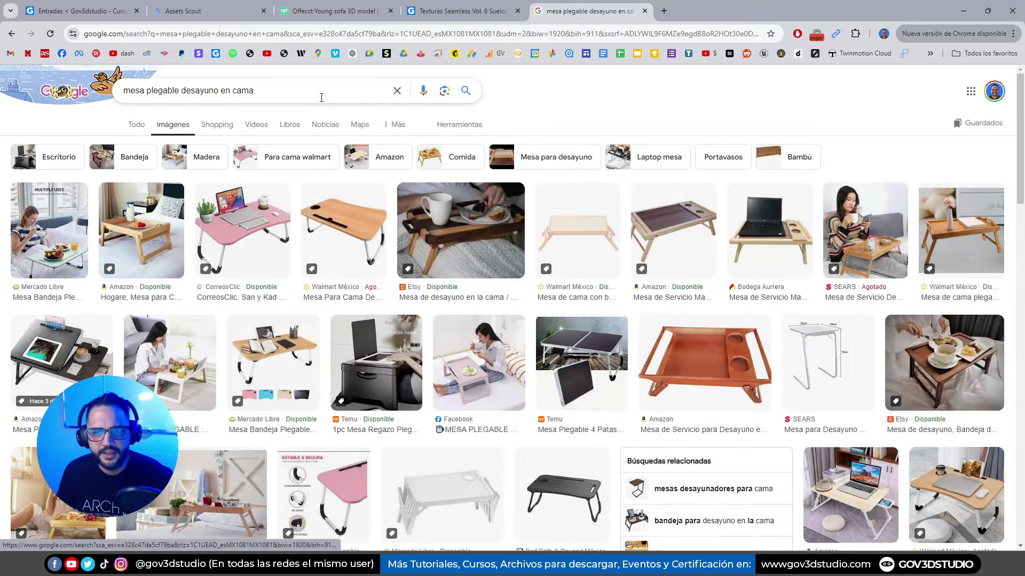
{"action": "scroll", "coordinate": [694, 267], "scroll_direction": "down", "scroll_amount": 5}
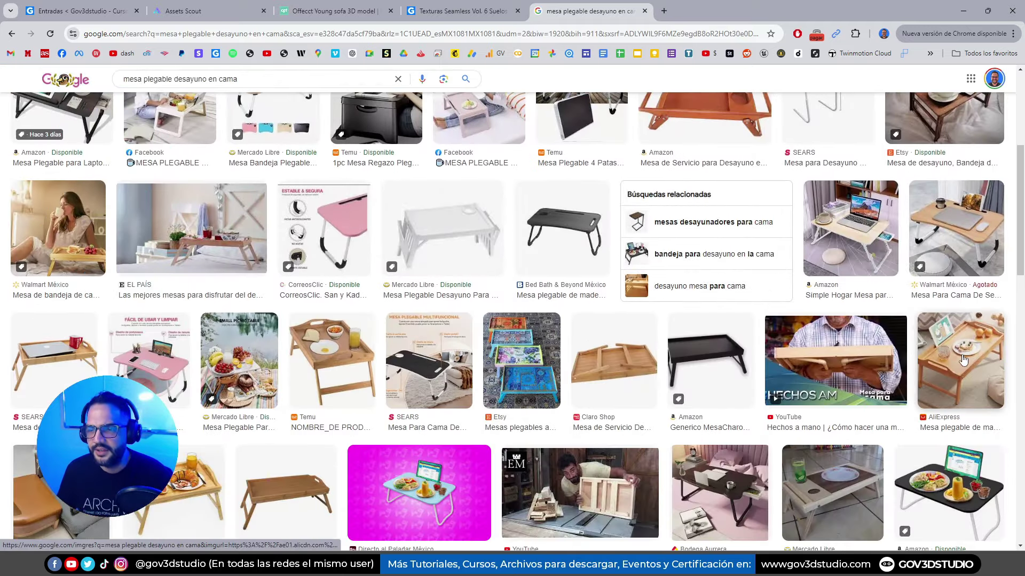
Copy the AliExpress bamboo tray photo's image address and return to Scout
{"action": "left_click", "coordinate": [963, 360]}
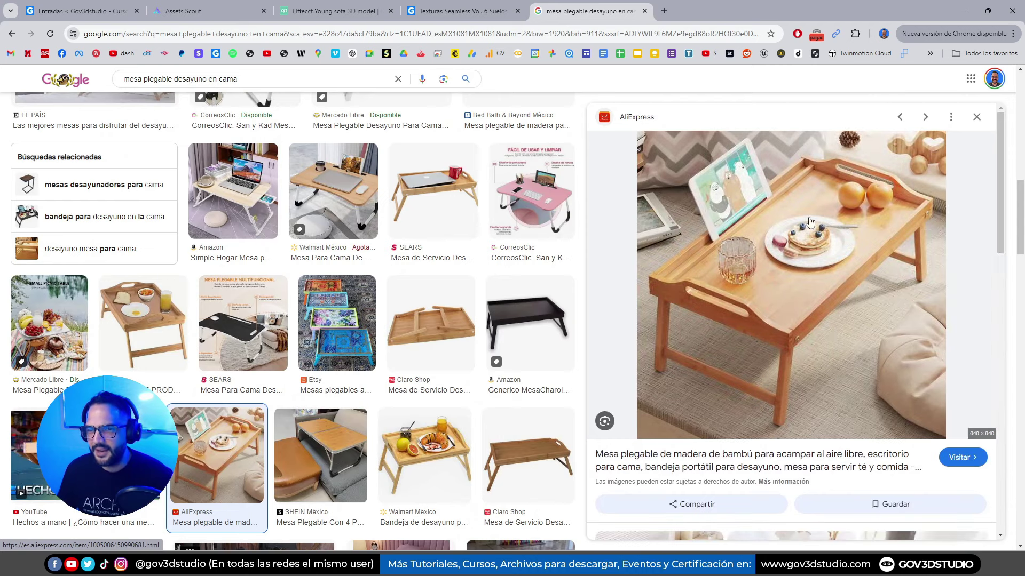
{"action": "right_click", "coordinate": [808, 309]}
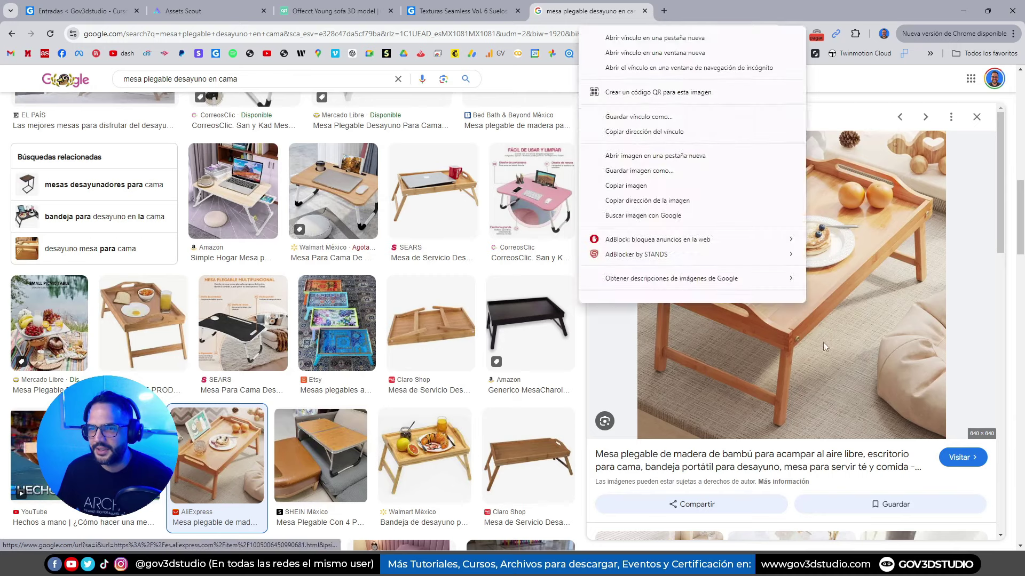
{"action": "left_click", "coordinate": [739, 212]}
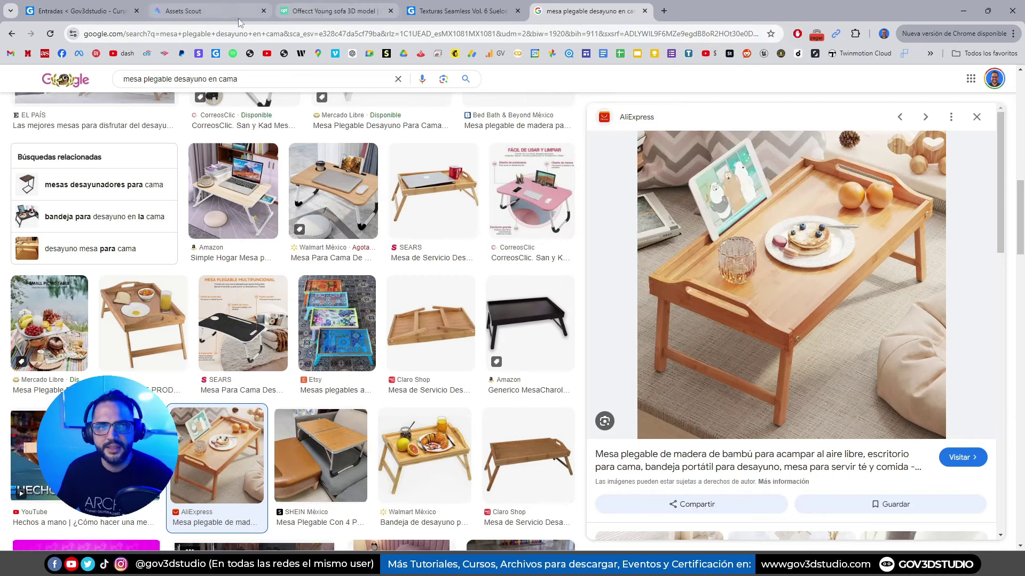
{"action": "left_click", "coordinate": [203, 11]}
Paste the bamboo tray image URL into Scout's picture search and run the search
{"action": "left_click", "coordinate": [15, 112]}
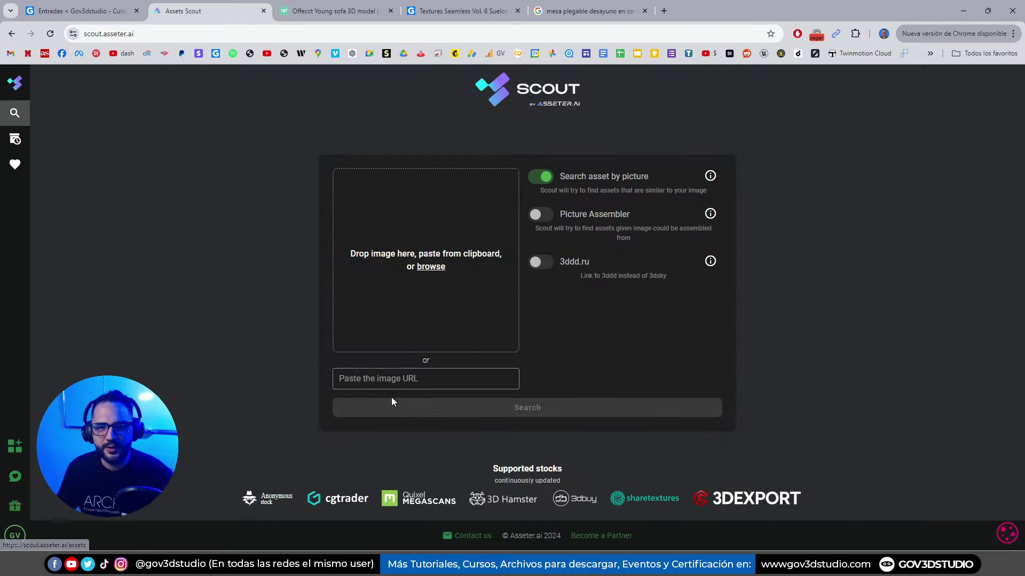
{"action": "left_click", "coordinate": [417, 386]}
{"action": "key", "text": "ctrl+v"}
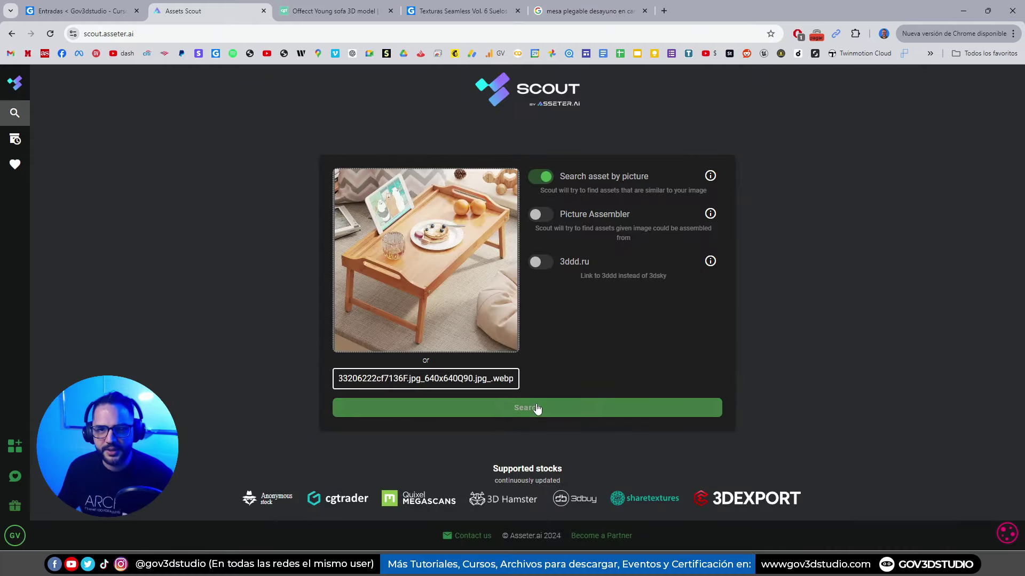
{"action": "left_click", "coordinate": [536, 404]}
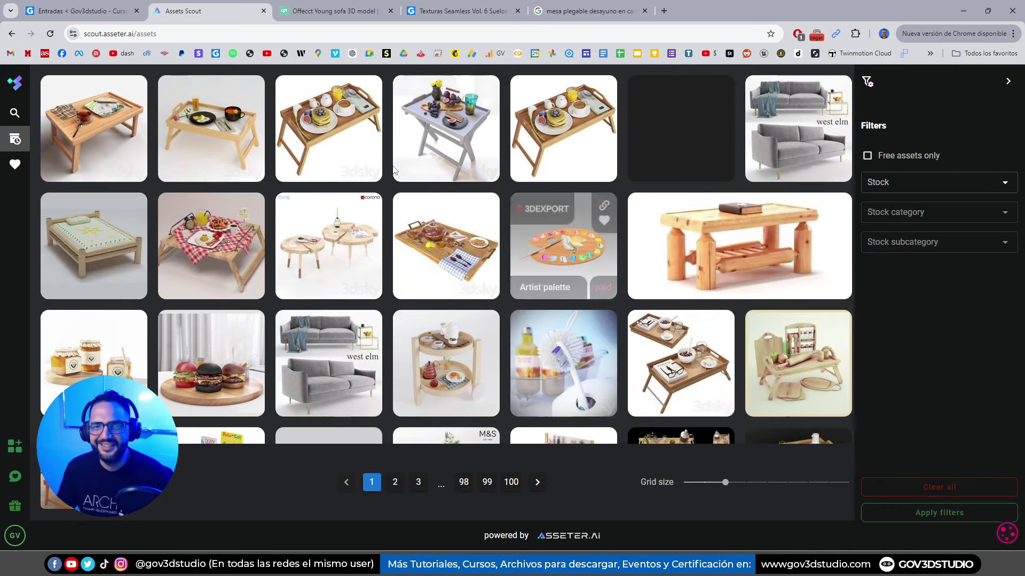
{"action": "mouse_move", "coordinate": [563, 128]}
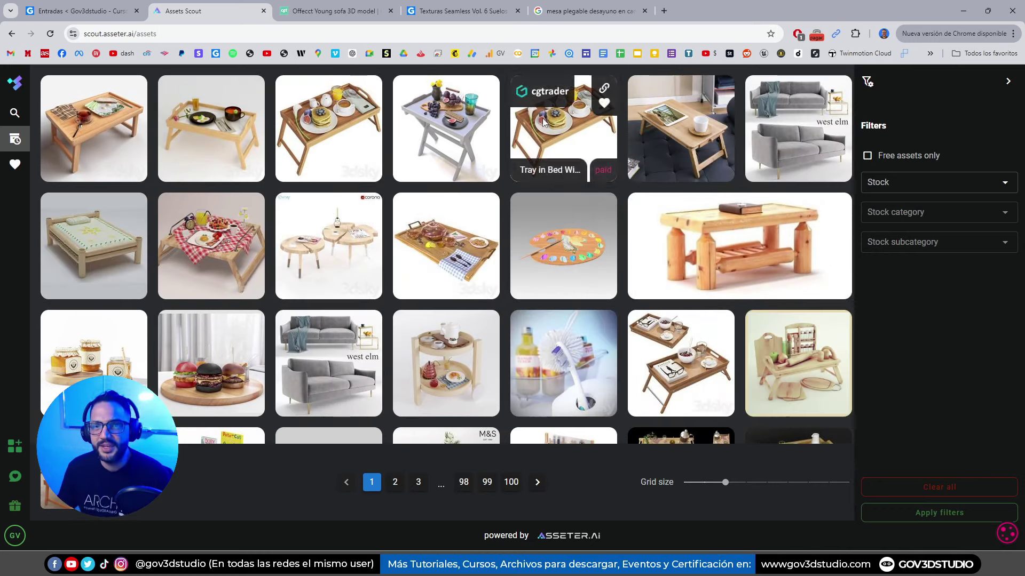
Preview the Tray in Bed With Breakfast model on cgtrader, then move to the Gov3dstudio catalogue
{"action": "left_click", "coordinate": [554, 137]}
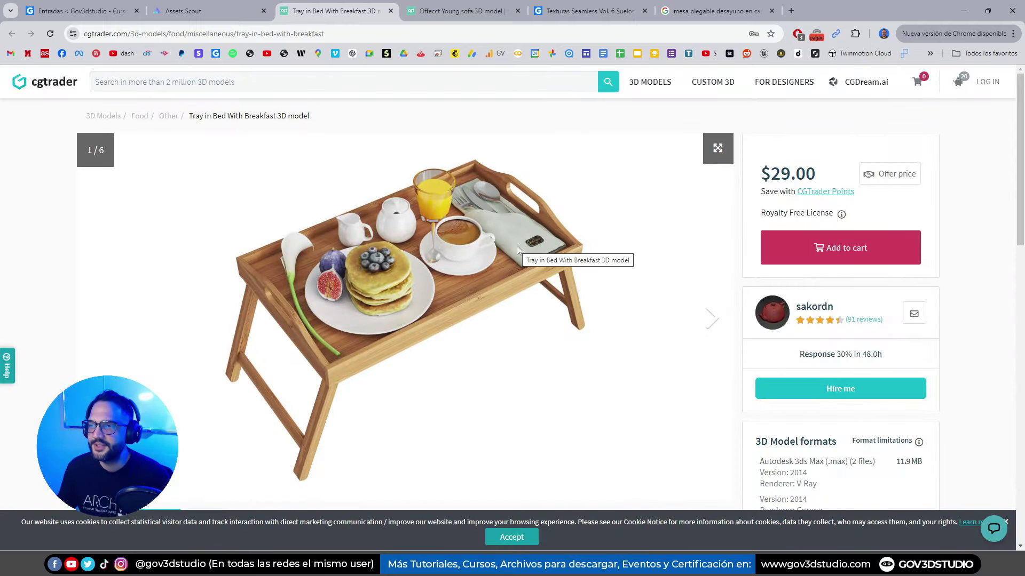
{"action": "left_click", "coordinate": [390, 11]}
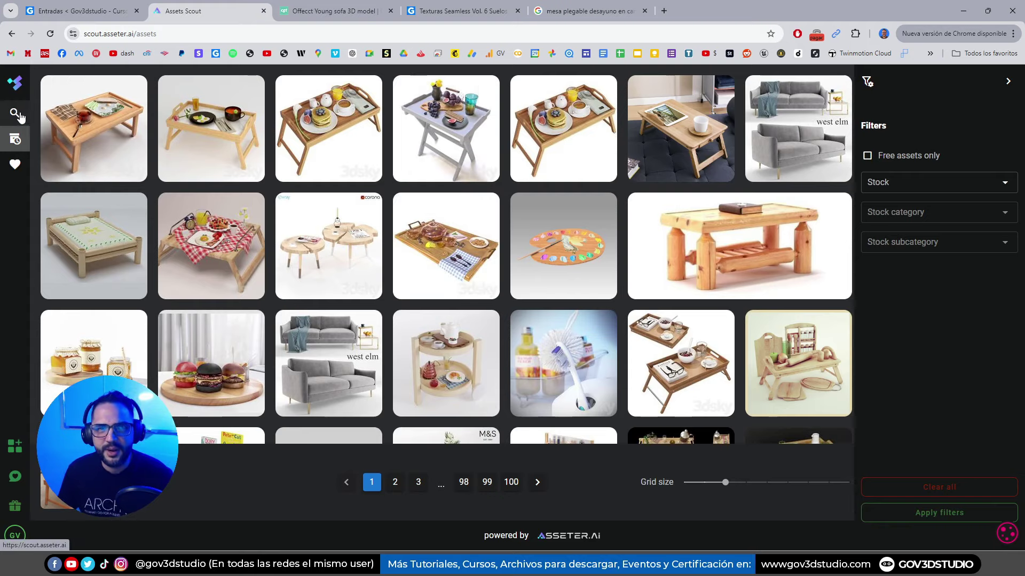
{"action": "left_click", "coordinate": [447, 12]}
Enlarge the first image in Gov3dstudio's Galería de Fotos
{"action": "scroll", "coordinate": [509, 142], "scroll_direction": "up", "scroll_amount": 6}
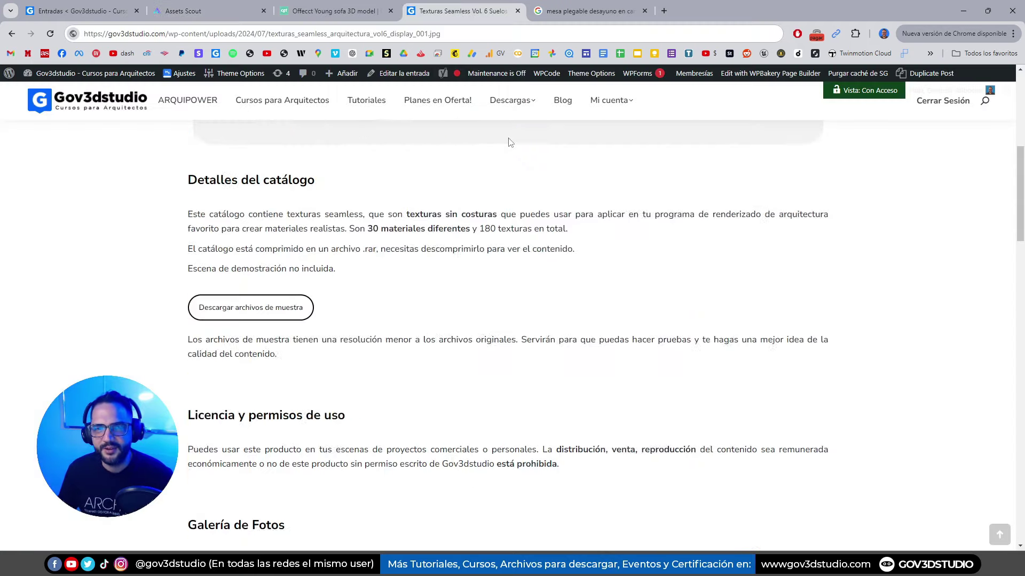
{"action": "scroll", "coordinate": [509, 142], "scroll_direction": "up", "scroll_amount": 5}
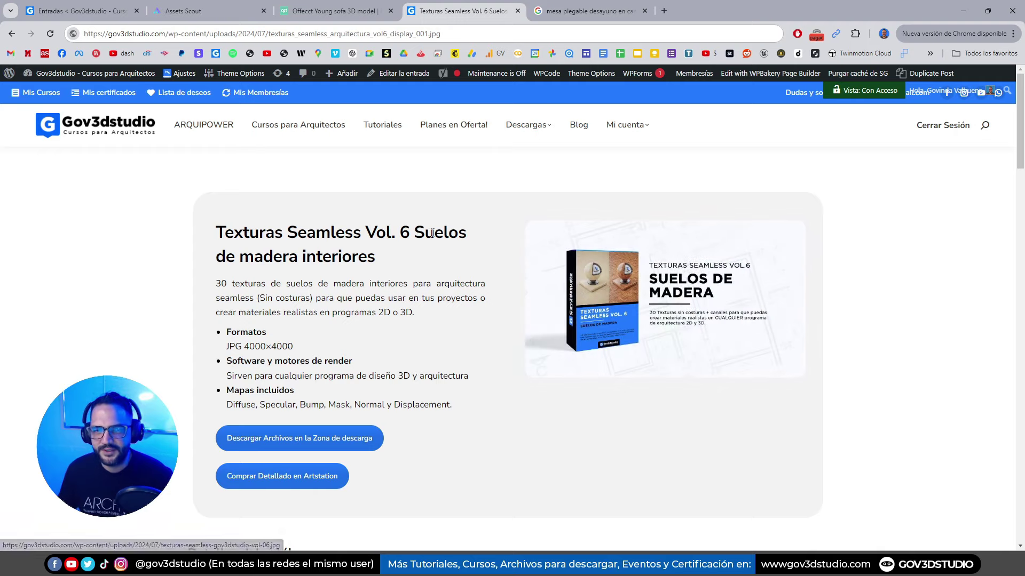
{"action": "scroll", "coordinate": [426, 235], "scroll_direction": "down", "scroll_amount": 2}
{"action": "scroll", "coordinate": [416, 238], "scroll_direction": "down", "scroll_amount": 6}
{"action": "scroll", "coordinate": [395, 242], "scroll_direction": "down", "scroll_amount": 7}
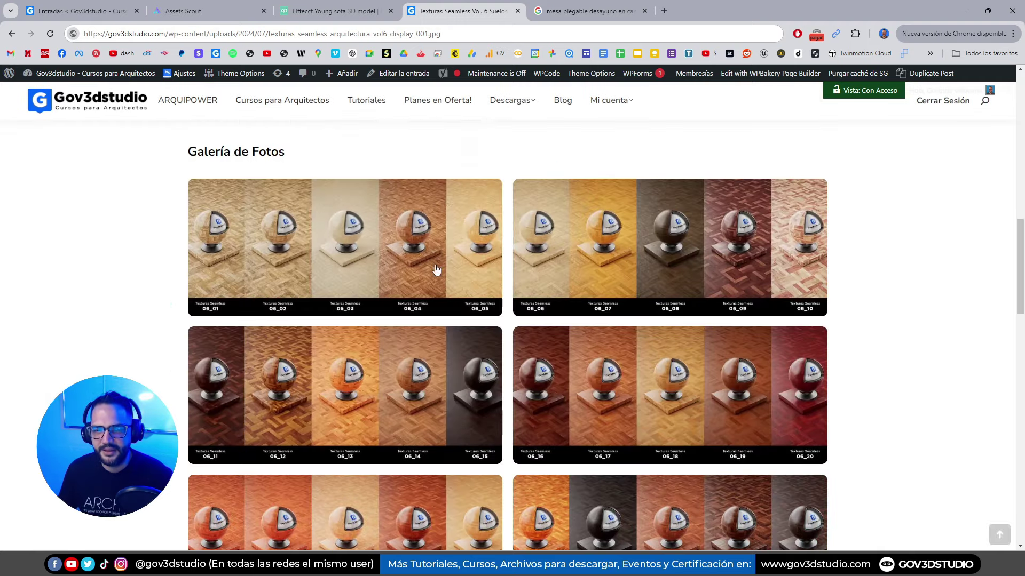
{"action": "left_click", "coordinate": [390, 245]}
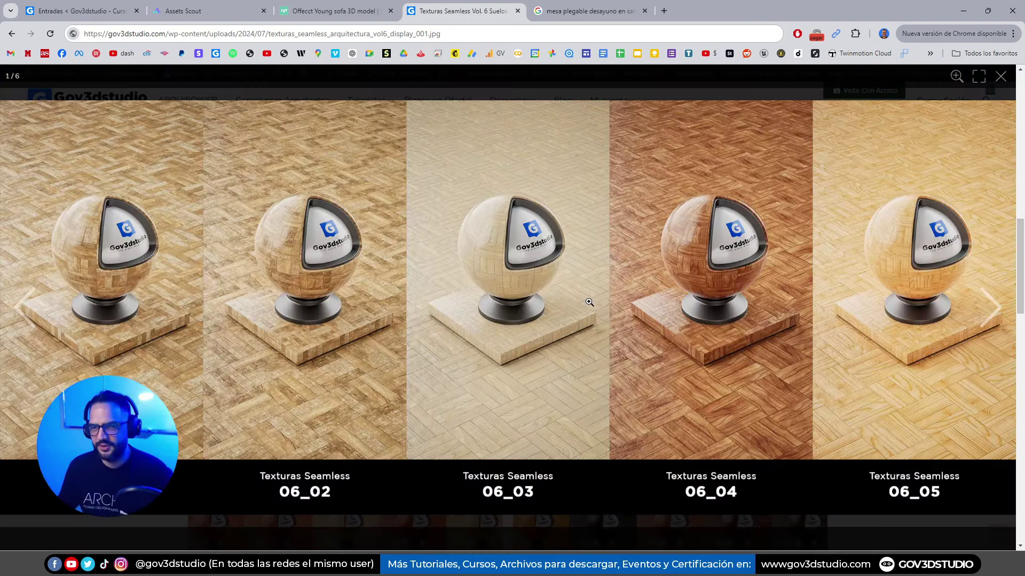
Advance to parquet texture sheet 5/6 (06_21–06_25) and copy its image address
{"action": "key", "text": "Right"}
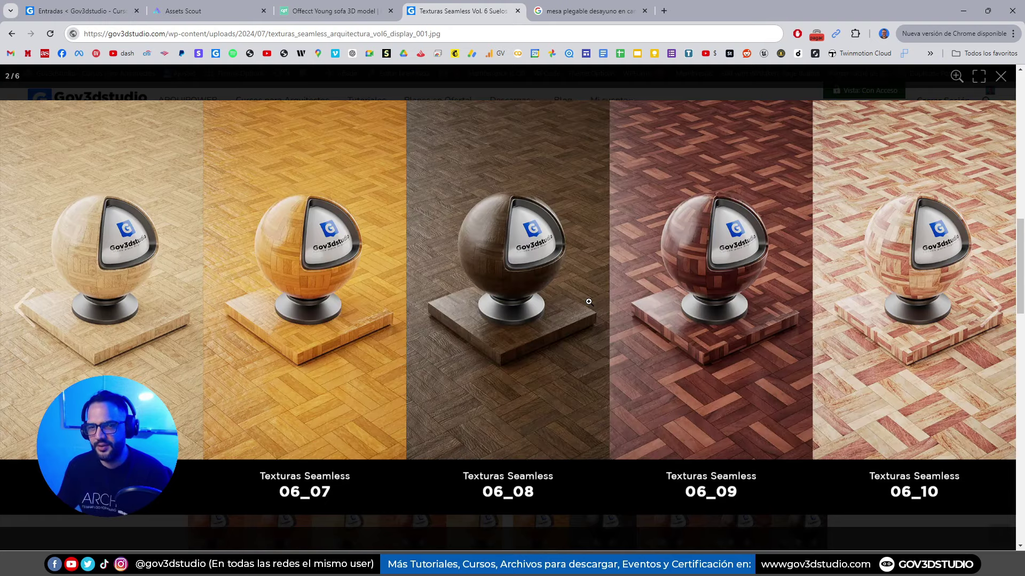
{"action": "key", "text": "Right"}
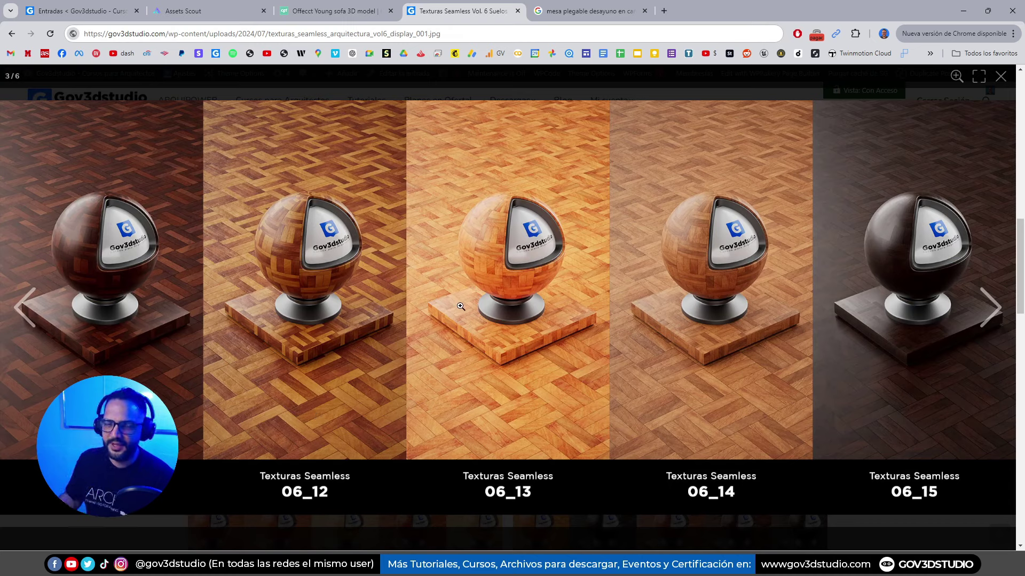
{"action": "key", "text": "Right"}
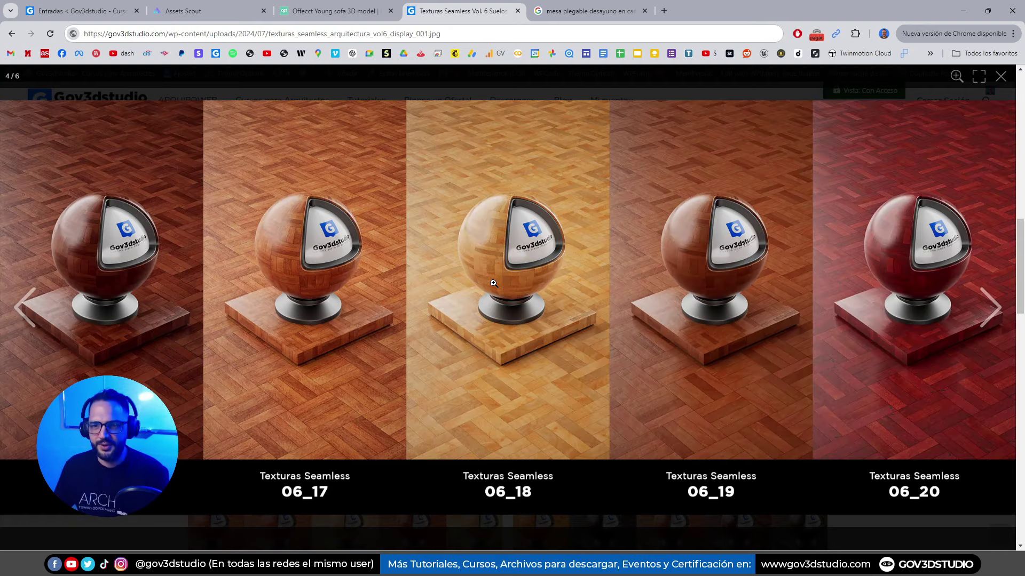
{"action": "key", "text": "Right"}
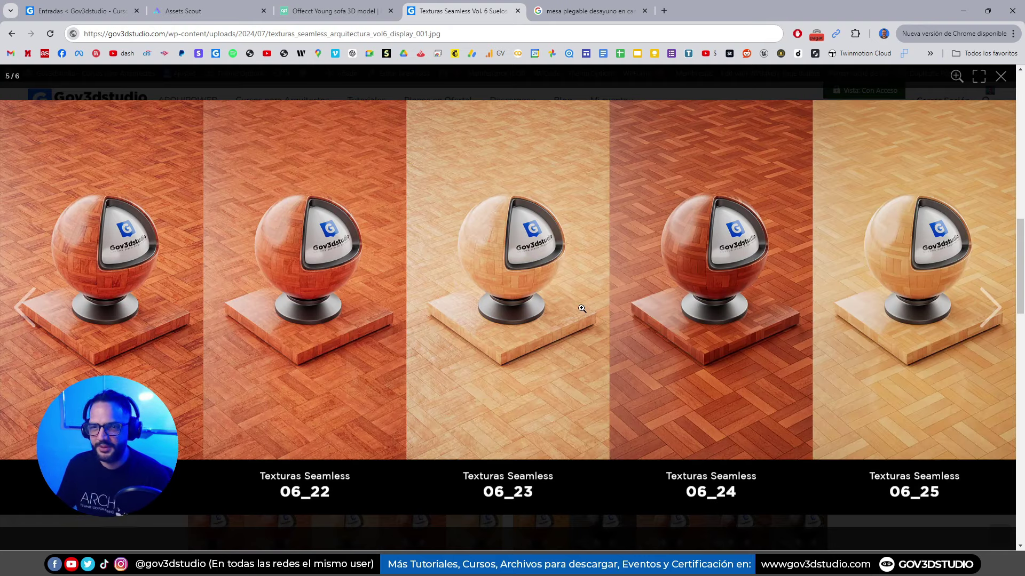
{"action": "right_click", "coordinate": [584, 199]}
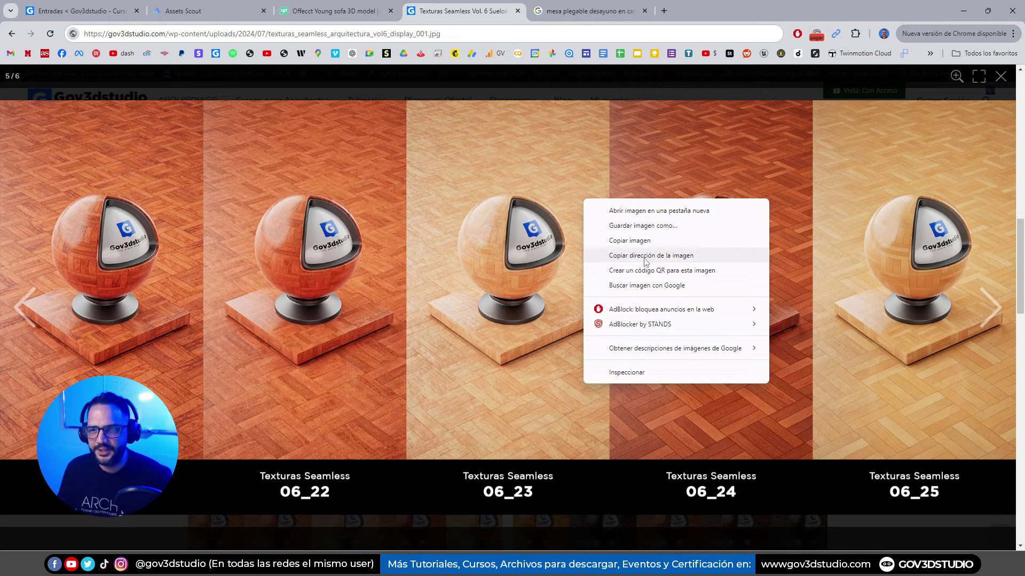
{"action": "left_click", "coordinate": [646, 260]}
Paste the parquet texture-sheet URL into Scout's image address field and search for matching assets
{"action": "left_click", "coordinate": [233, 16]}
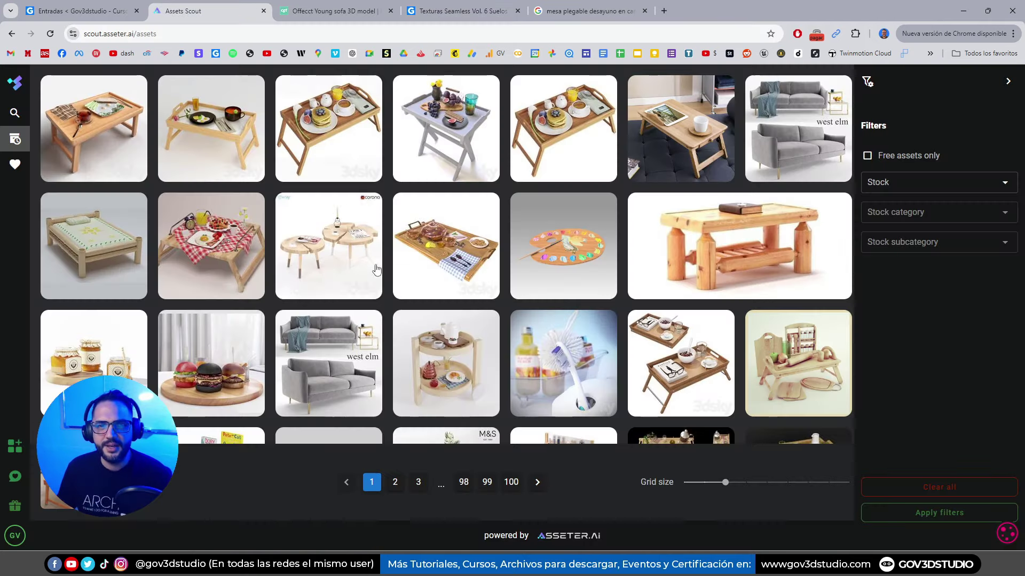
{"action": "left_click", "coordinate": [14, 112]}
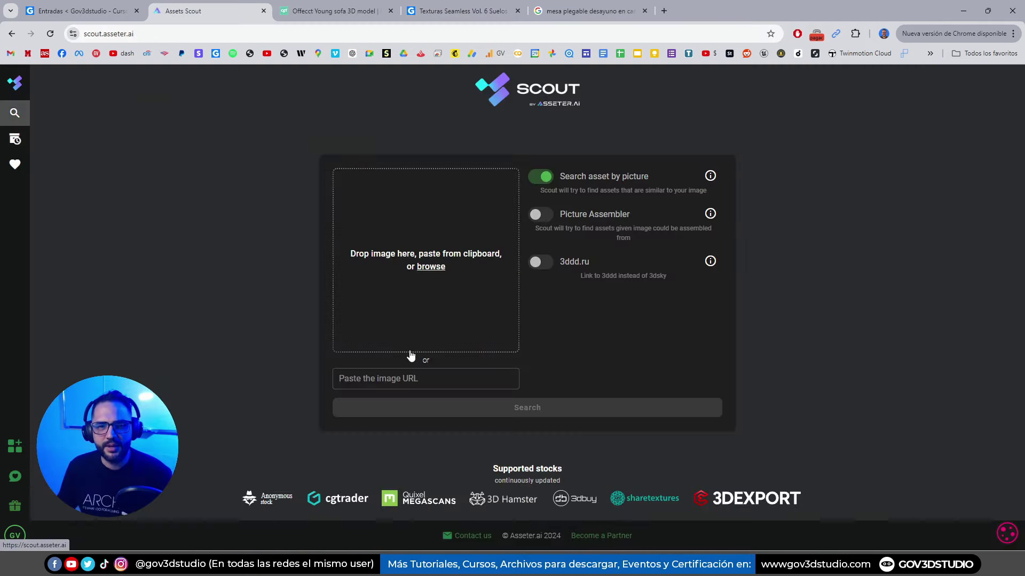
{"action": "left_click", "coordinate": [416, 378]}
{"action": "key", "text": "ctrl+v"}
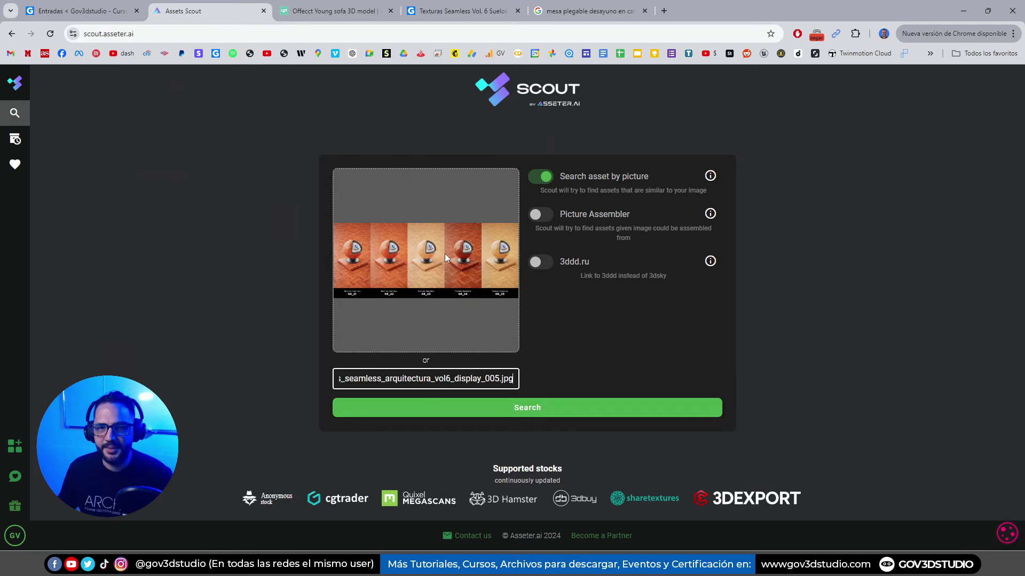
{"action": "left_click", "coordinate": [525, 409]}
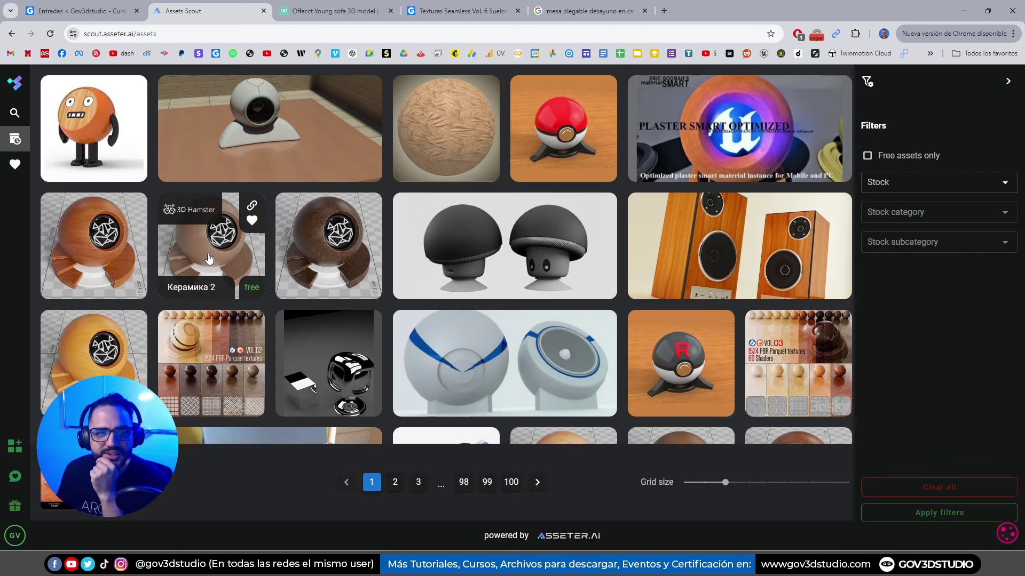
Open the paid Wood_30 material's 3D Hamster share page and select its web address
{"action": "left_click", "coordinate": [123, 256]}
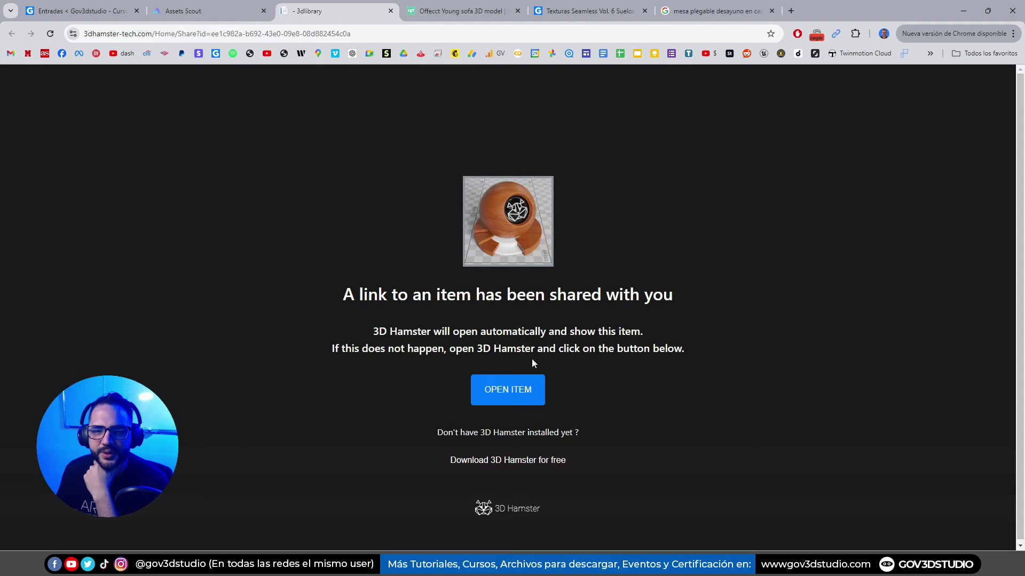
{"action": "left_click", "coordinate": [522, 395]}
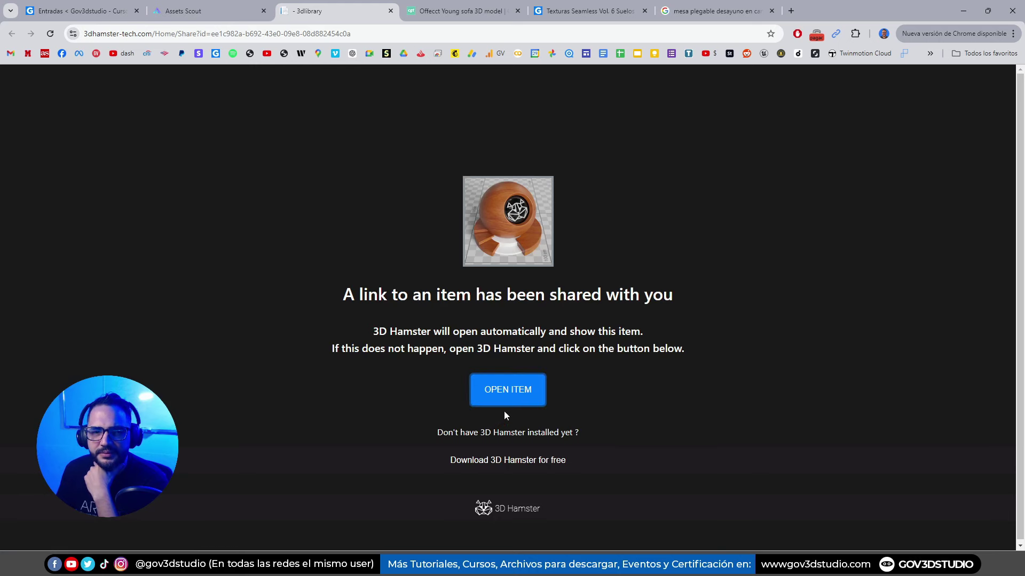
{"action": "left_click", "coordinate": [109, 34]}
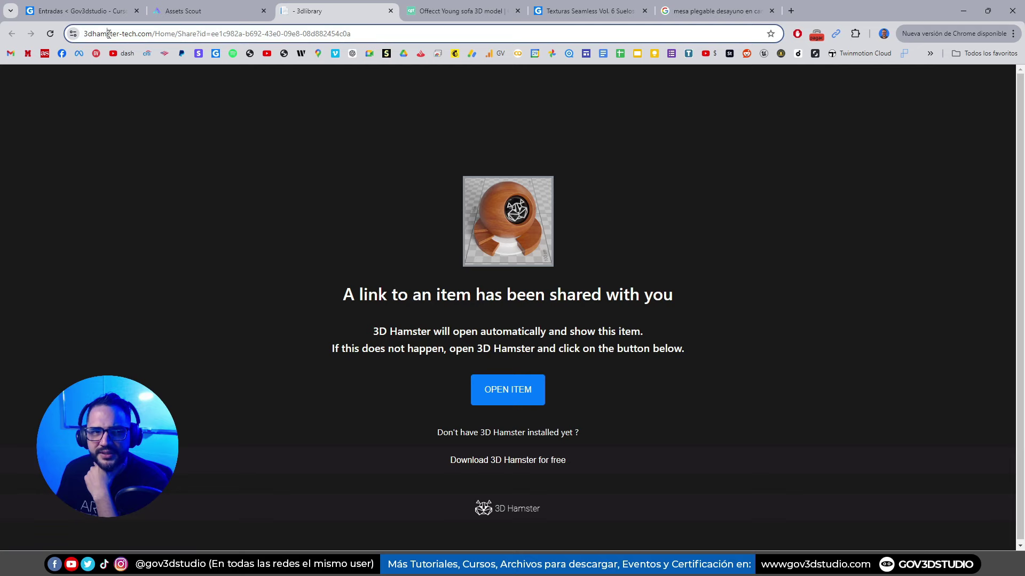
Close the 3D Hamster share tab and scroll through the wood-material and parquet results grid
{"action": "left_click", "coordinate": [391, 11]}
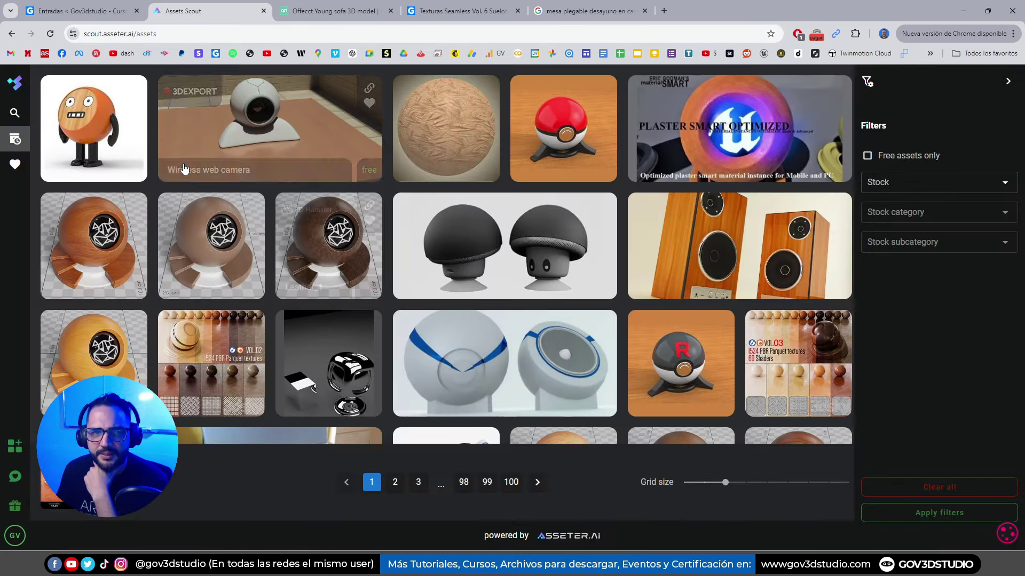
{"action": "scroll", "coordinate": [323, 176], "scroll_direction": "down", "scroll_amount": 4}
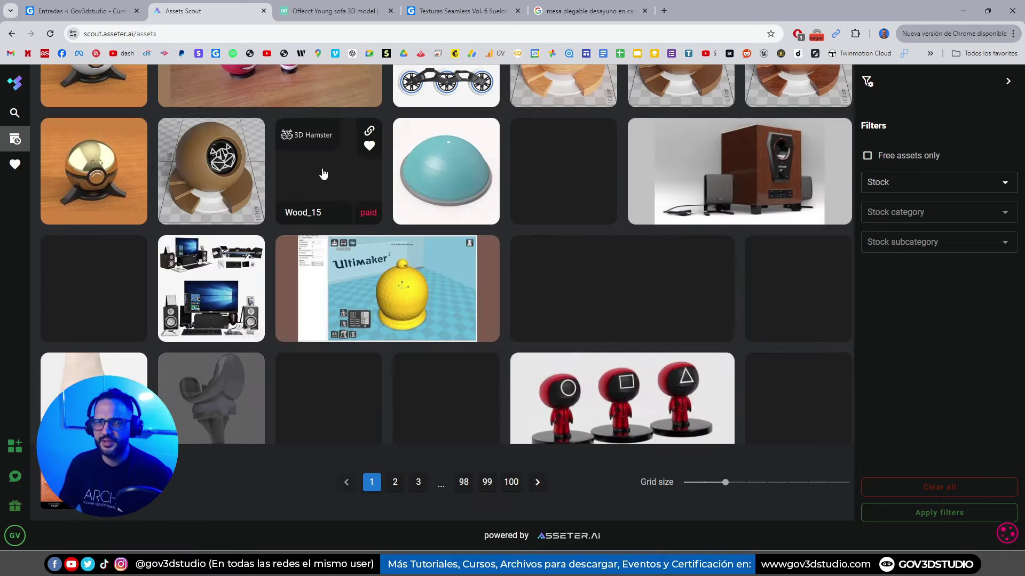
{"action": "scroll", "coordinate": [465, 213], "scroll_direction": "down", "scroll_amount": 4}
{"action": "scroll", "coordinate": [591, 231], "scroll_direction": "down", "scroll_amount": 3}
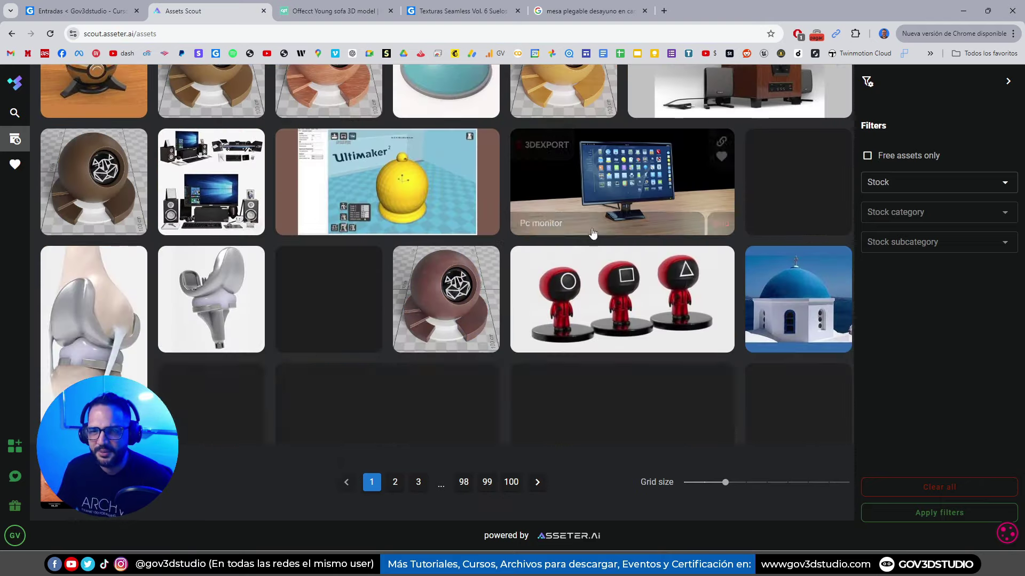
{"action": "scroll", "coordinate": [584, 283], "scroll_direction": "down", "scroll_amount": 3}
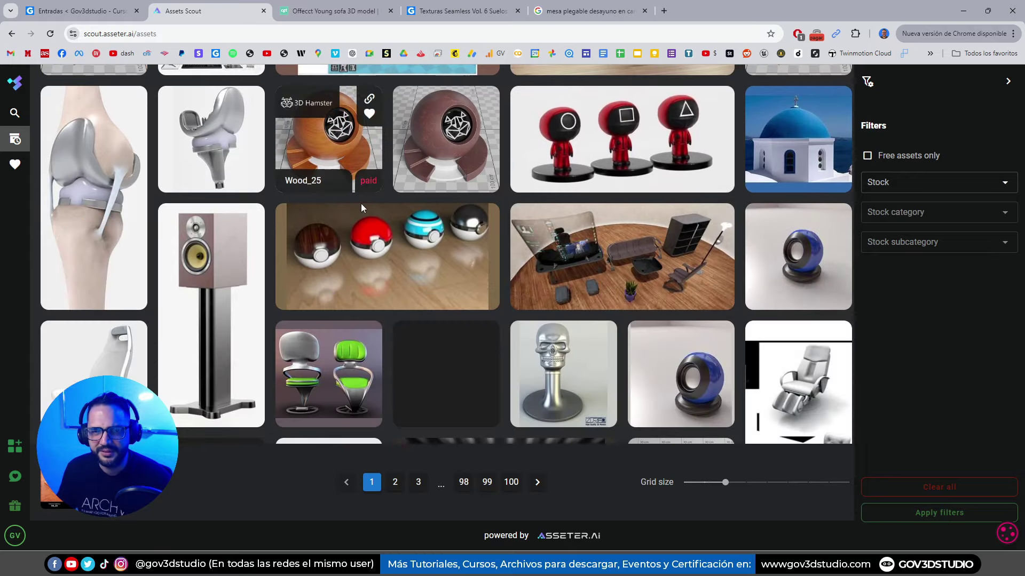
{"action": "scroll", "coordinate": [301, 134], "scroll_direction": "up", "scroll_amount": 5}
{"action": "scroll", "coordinate": [214, 160], "scroll_direction": "up", "scroll_amount": 5}
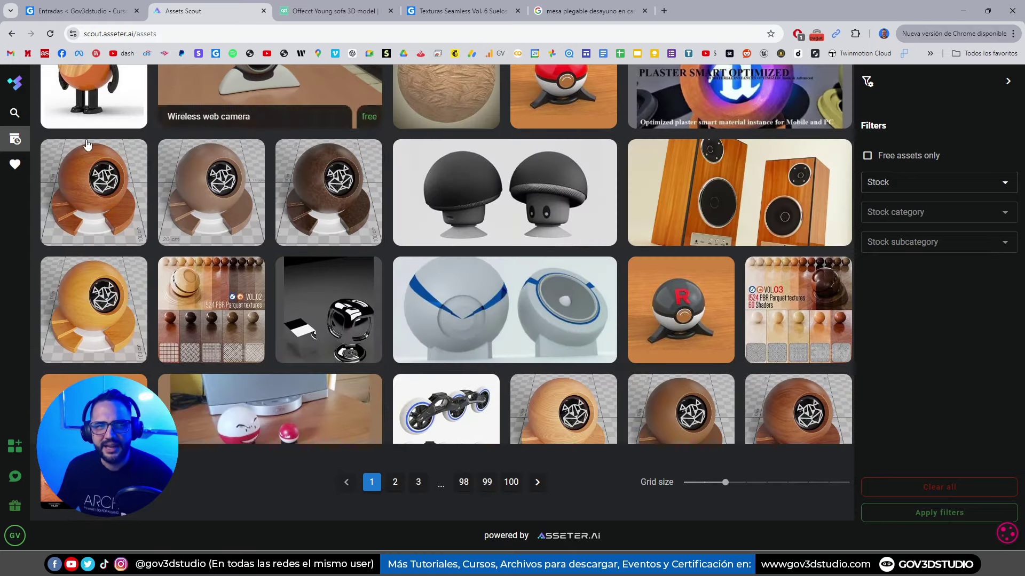
Upload the wood texture photo and search for similar assets
{"action": "left_click", "coordinate": [15, 114]}
{"action": "left_click", "coordinate": [431, 267]}
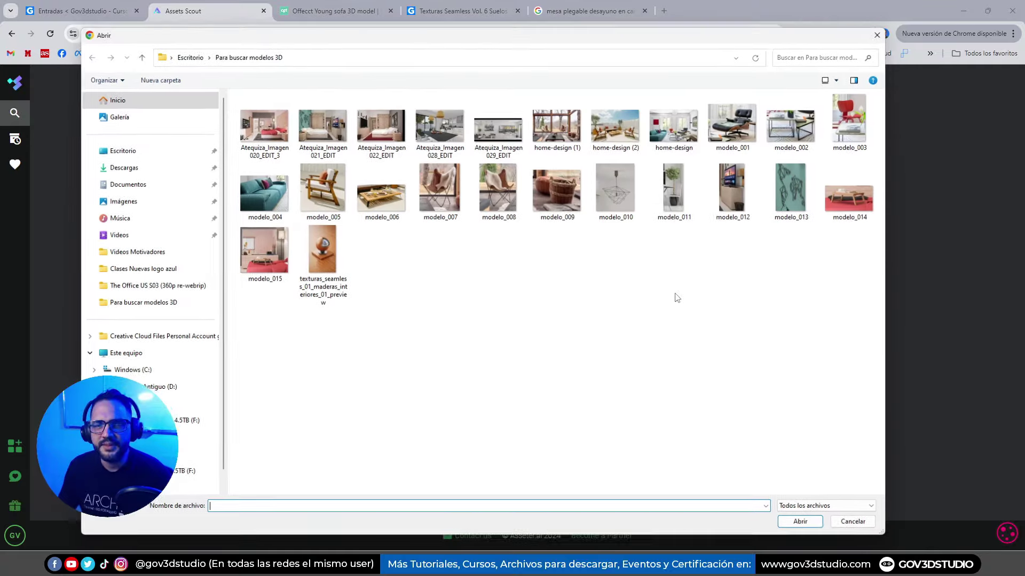
{"action": "double_click", "coordinate": [321, 248]}
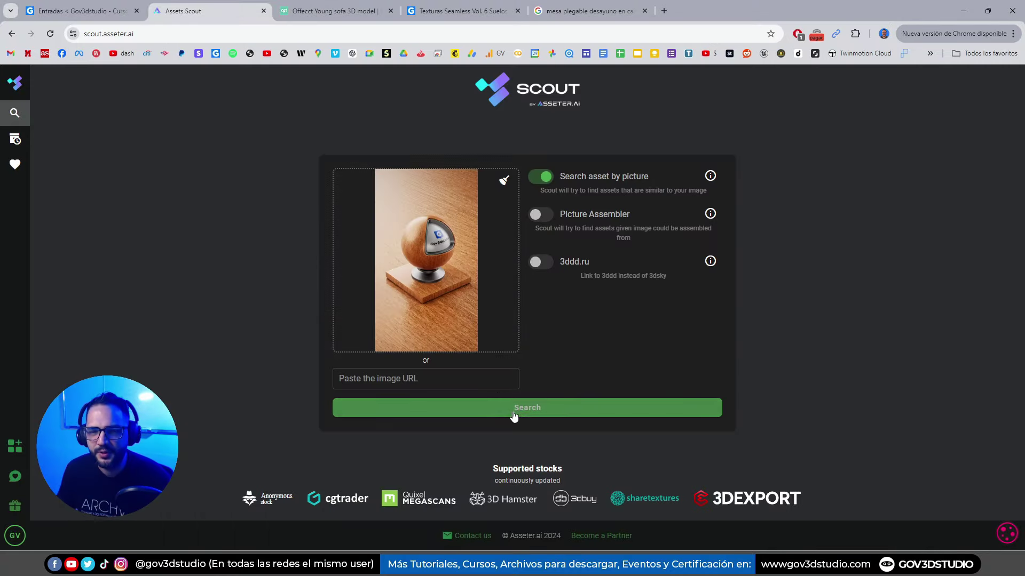
{"action": "left_click", "coordinate": [520, 409]}
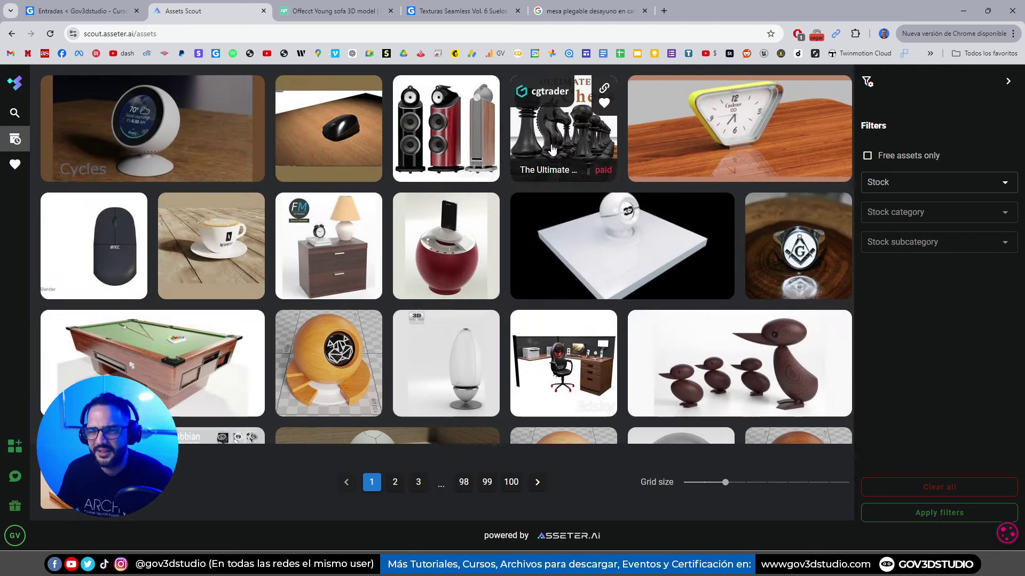
Open the $4.00 Dark orangey cherry Texture match on cgtrader, then return to Scout's results
{"action": "scroll", "coordinate": [552, 149], "scroll_direction": "down", "scroll_amount": 3}
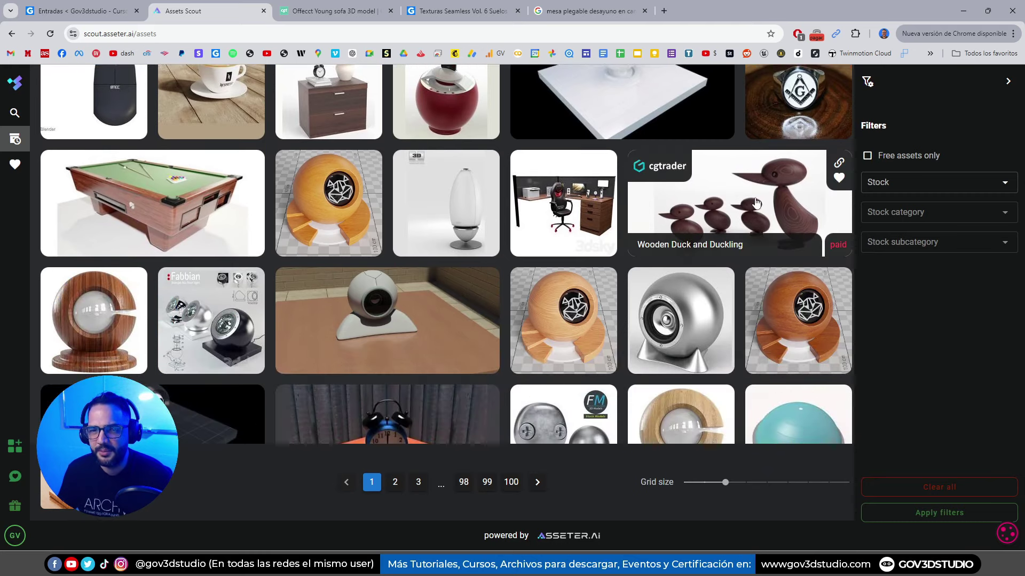
{"action": "left_click", "coordinate": [105, 328]}
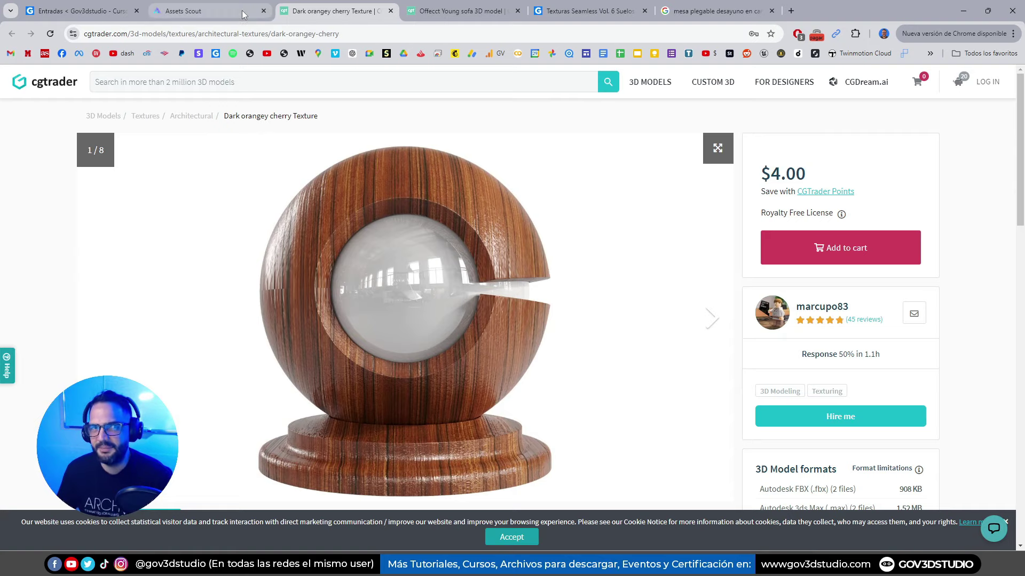
{"action": "left_click", "coordinate": [184, 11]}
{"action": "scroll", "coordinate": [386, 193], "scroll_direction": "up", "scroll_amount": 3}
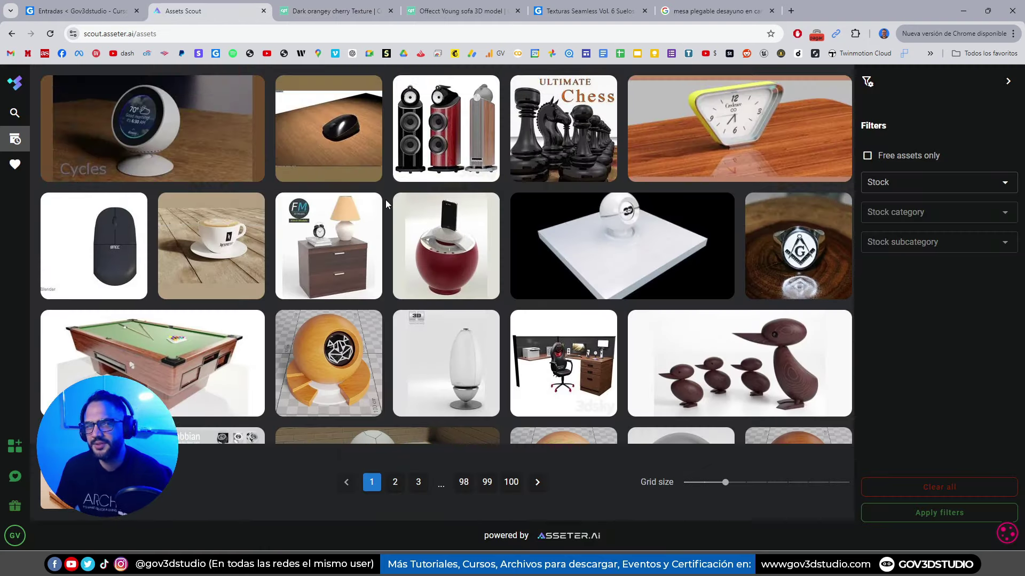
Start a new picture search and preview the wood texture image from the file dialog
{"action": "left_click", "coordinate": [15, 115]}
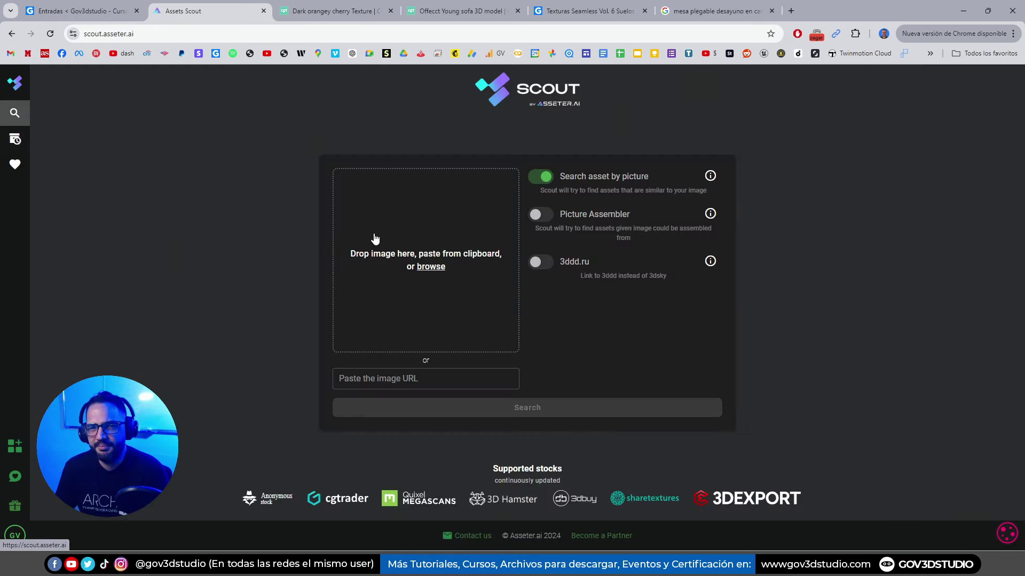
{"action": "left_click", "coordinate": [427, 268]}
{"action": "right_click", "coordinate": [331, 255]}
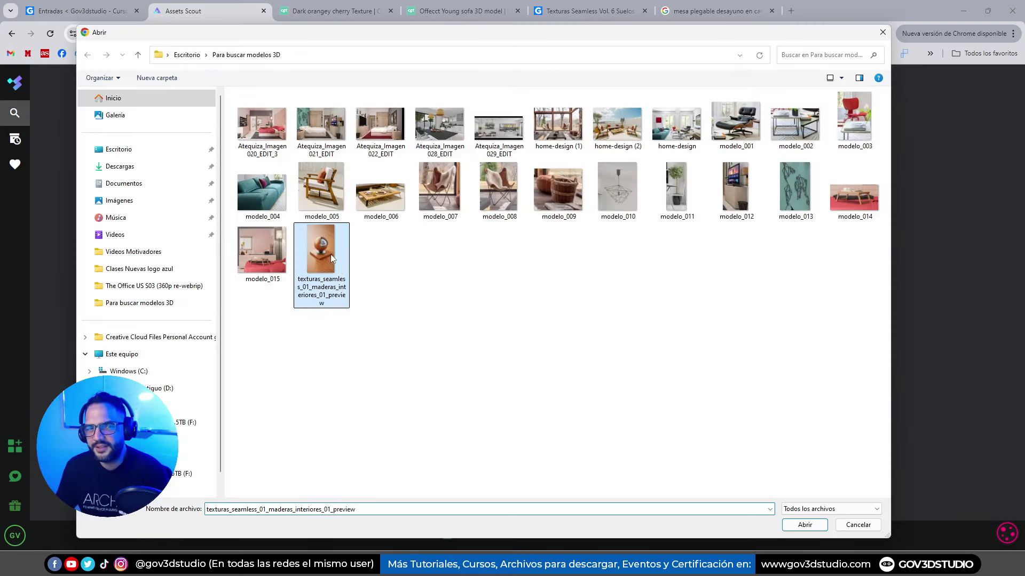
{"action": "left_click", "coordinate": [383, 246]}
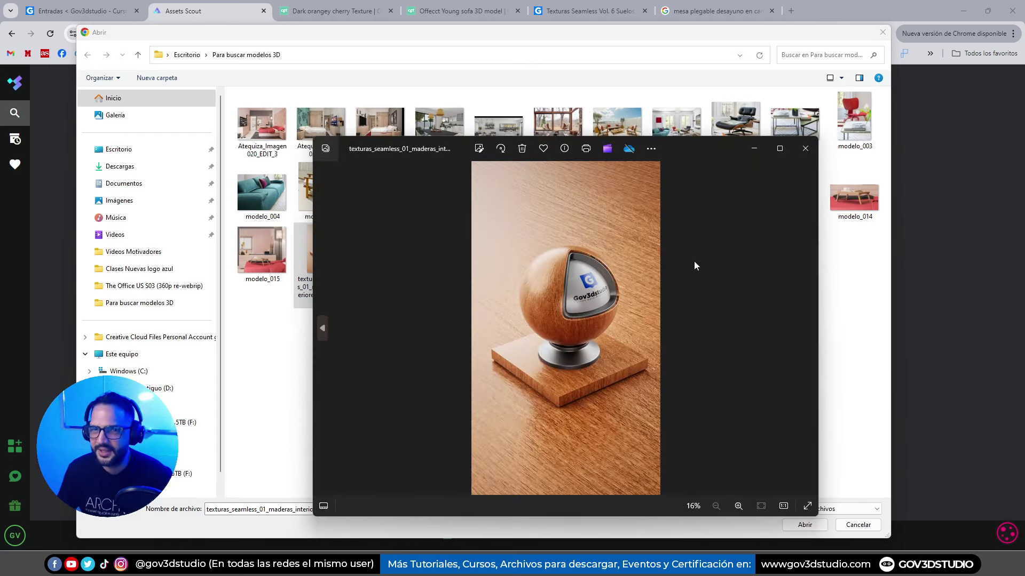
Upload the hanging-lamp photo modelo_010 and search for matching models
{"action": "left_click", "coordinate": [805, 150]}
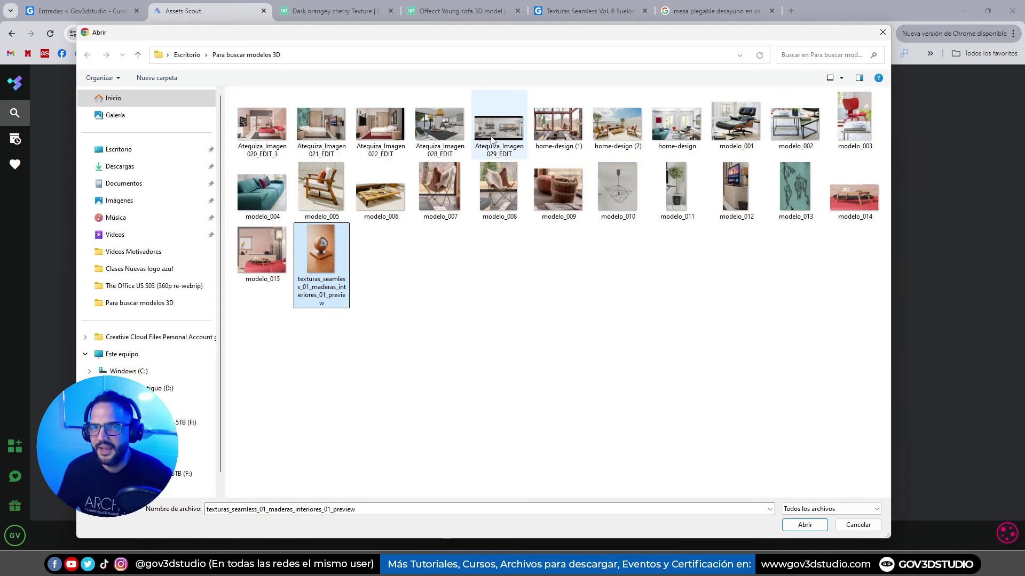
{"action": "double_click", "coordinate": [610, 209]}
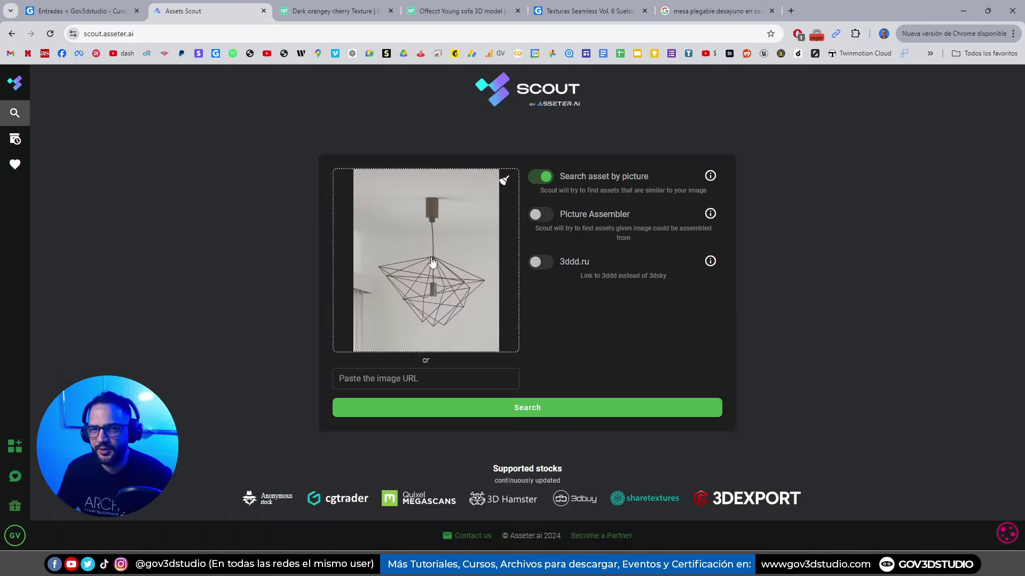
{"action": "left_click", "coordinate": [532, 413]}
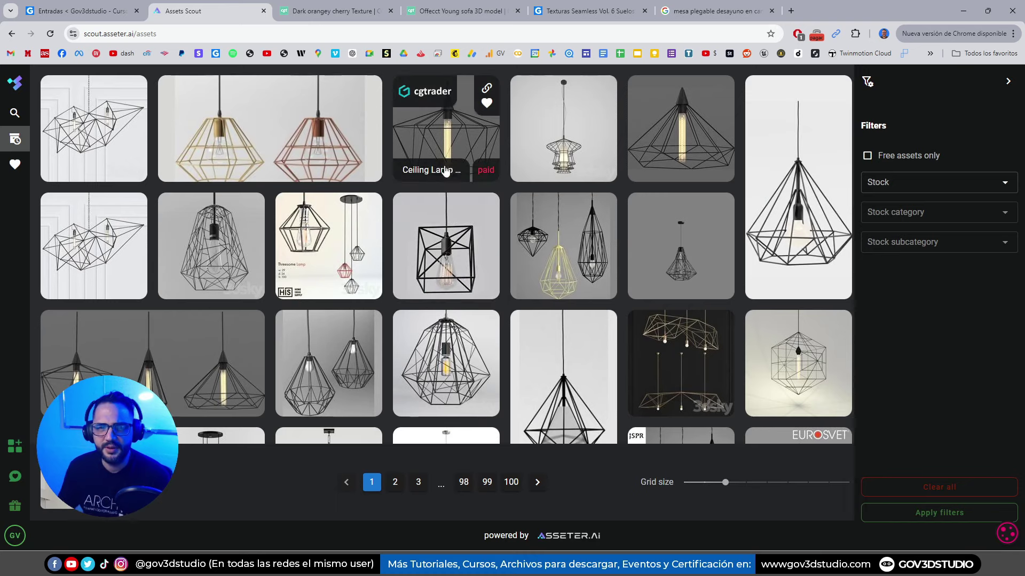
{"action": "mouse_move", "coordinate": [270, 128]}
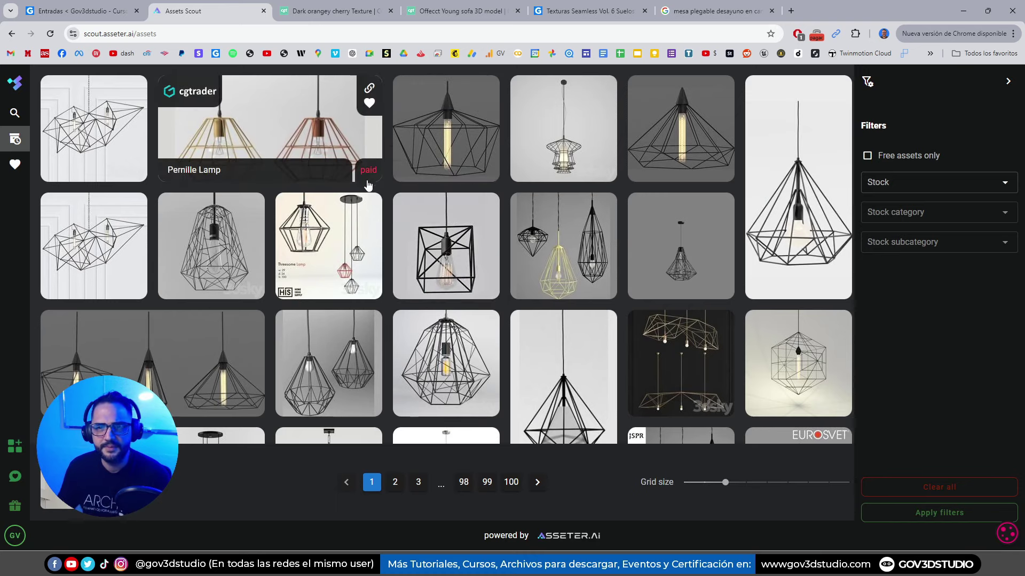
Apply the Free assets only filter to the lamp matches and scroll through the free results
{"action": "left_click", "coordinate": [867, 156]}
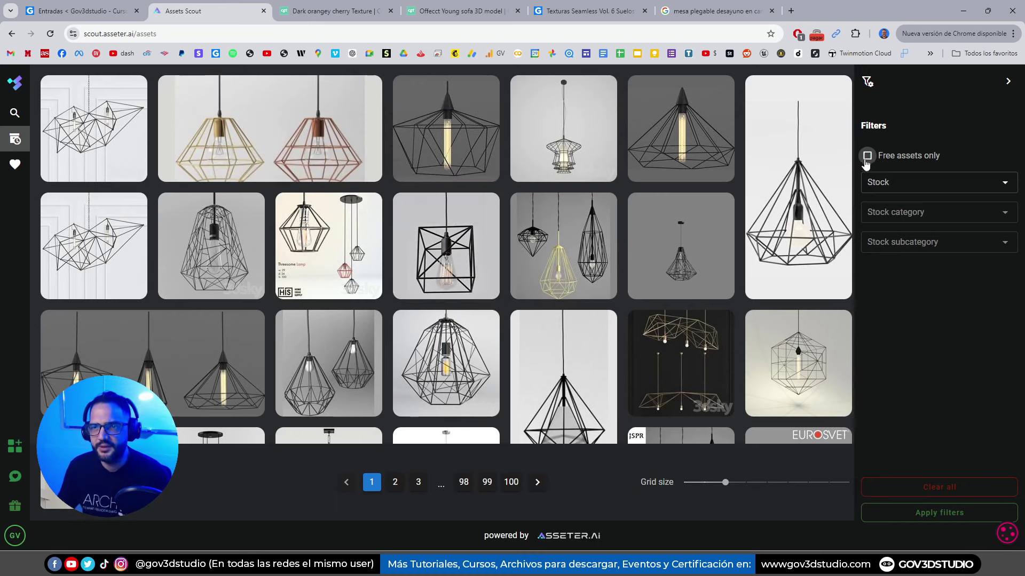
{"action": "left_click", "coordinate": [915, 512]}
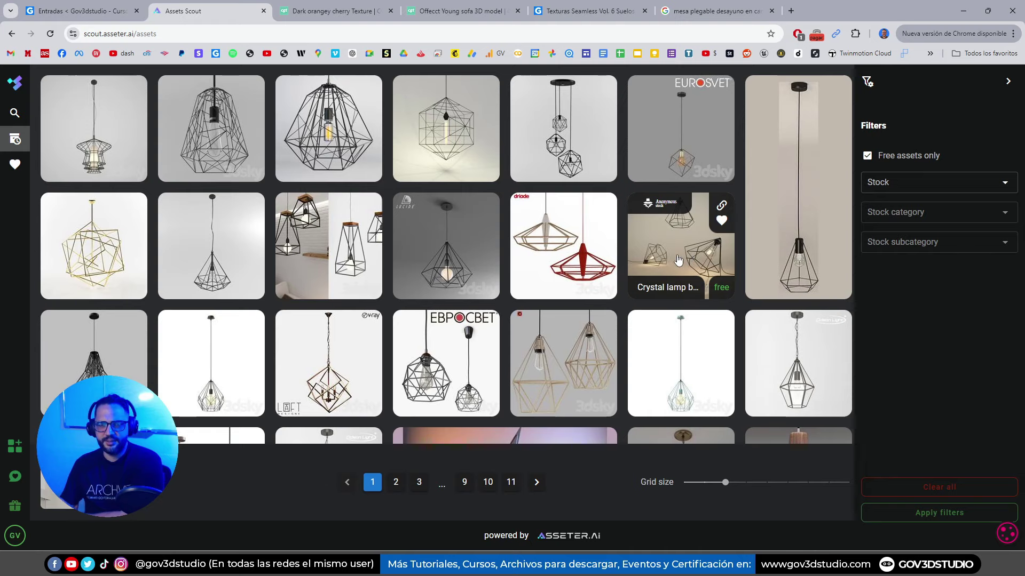
{"action": "mouse_move", "coordinate": [797, 187]}
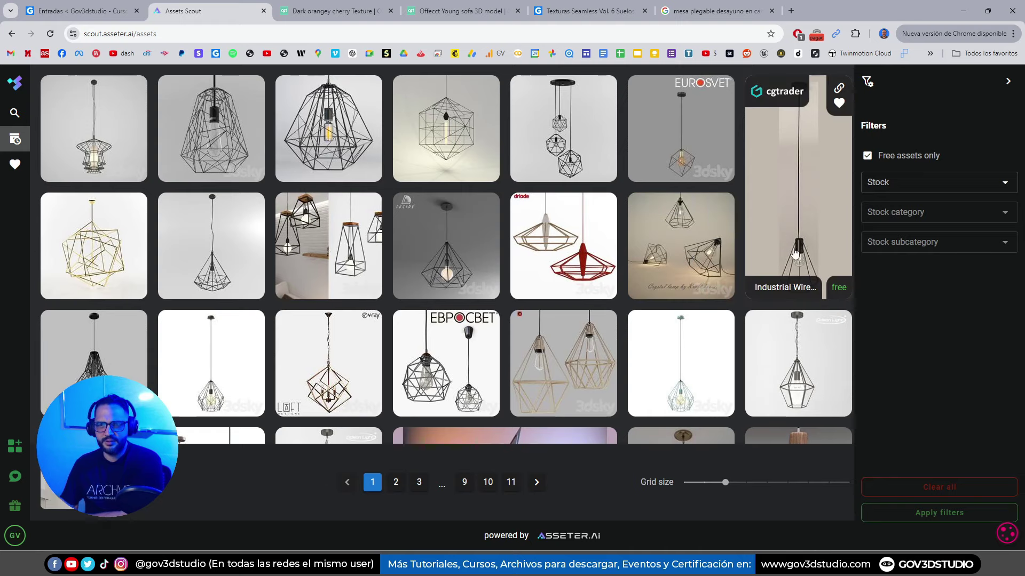
{"action": "scroll", "coordinate": [683, 254], "scroll_direction": "down", "scroll_amount": 4}
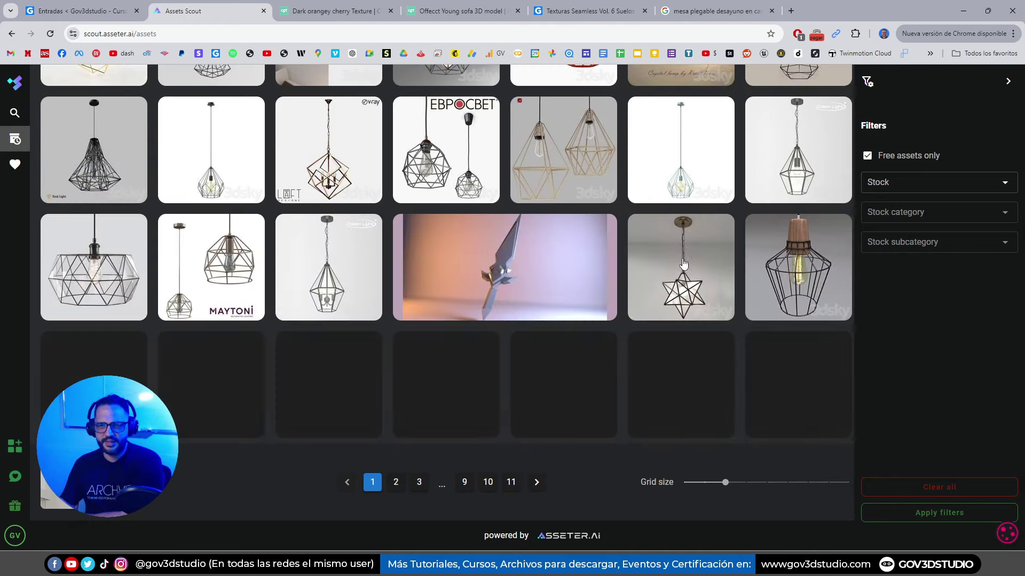
{"action": "scroll", "coordinate": [683, 263], "scroll_direction": "down", "scroll_amount": 2}
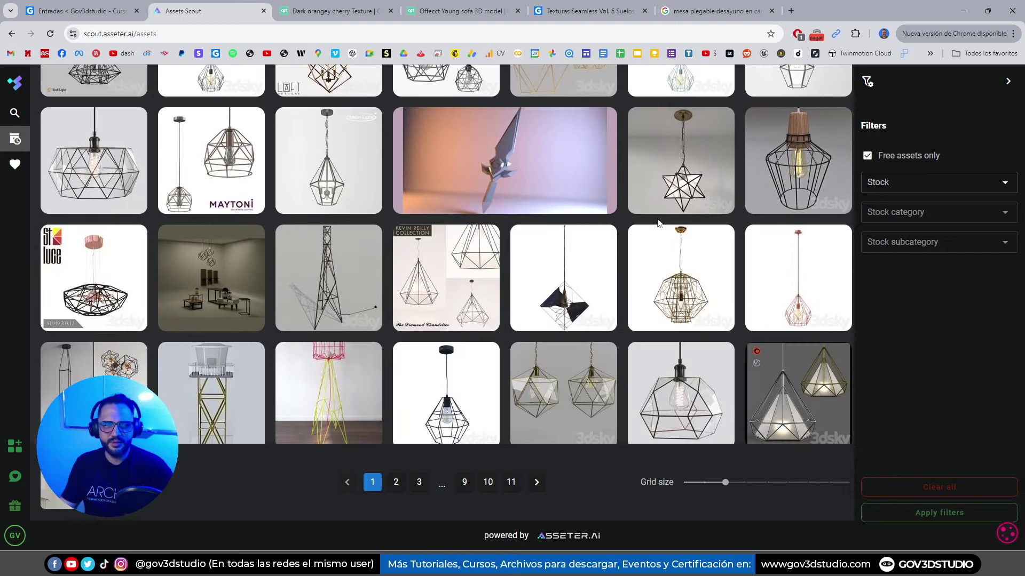
{"action": "mouse_move", "coordinate": [94, 267]}
{"action": "mouse_move", "coordinate": [93, 160]}
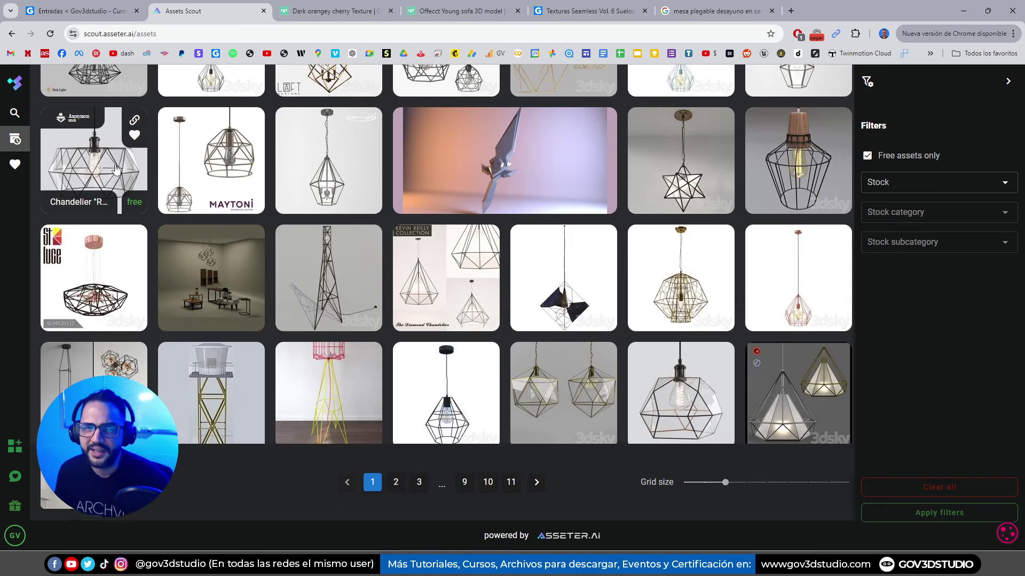
{"action": "scroll", "coordinate": [508, 208], "scroll_direction": "up", "scroll_amount": 5}
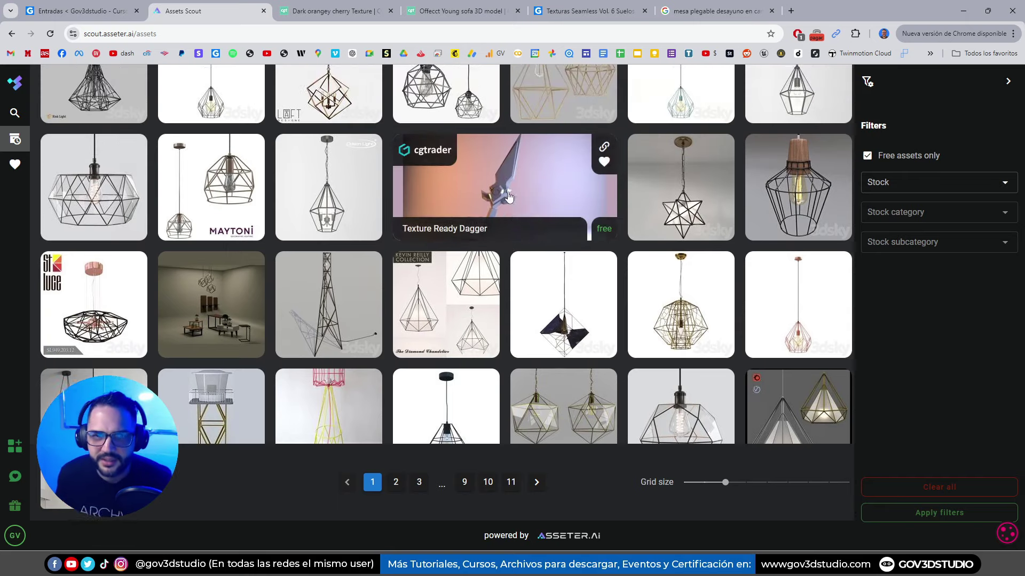
{"action": "scroll", "coordinate": [508, 196], "scroll_direction": "up", "scroll_amount": 1}
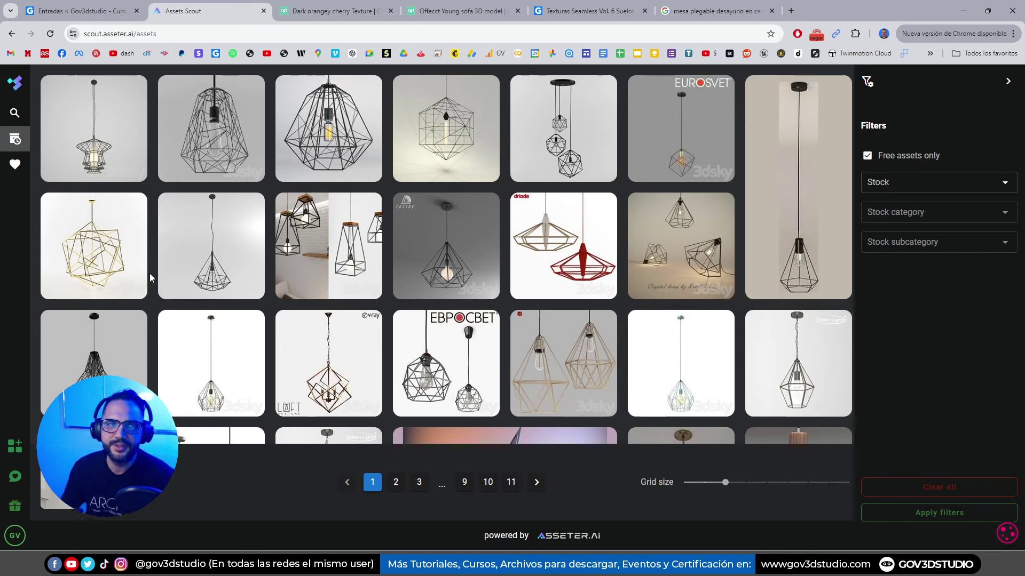
Use the Scout logo to return to the search-by-picture page with an empty upload box
{"action": "left_click", "coordinate": [10, 85]}
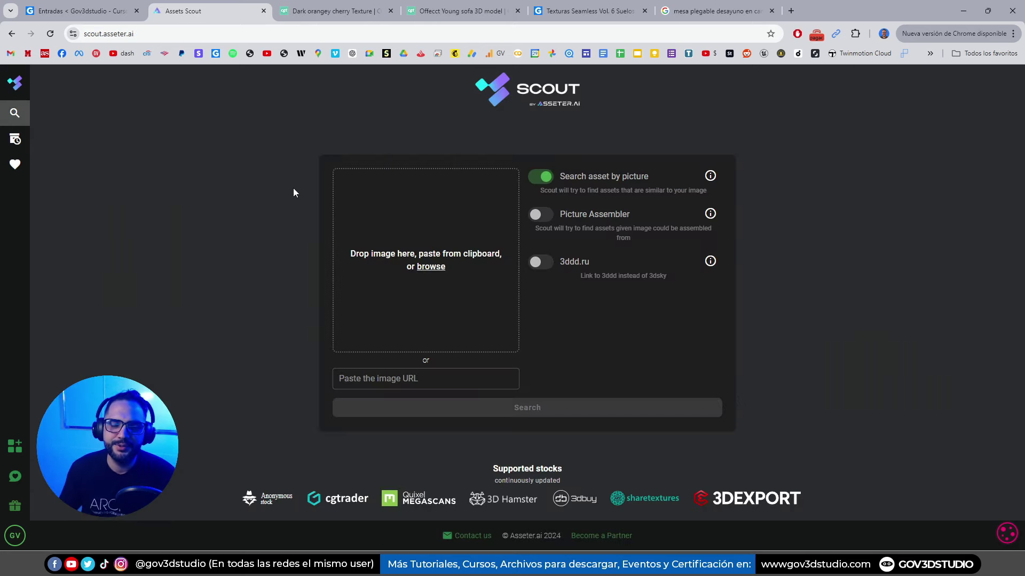